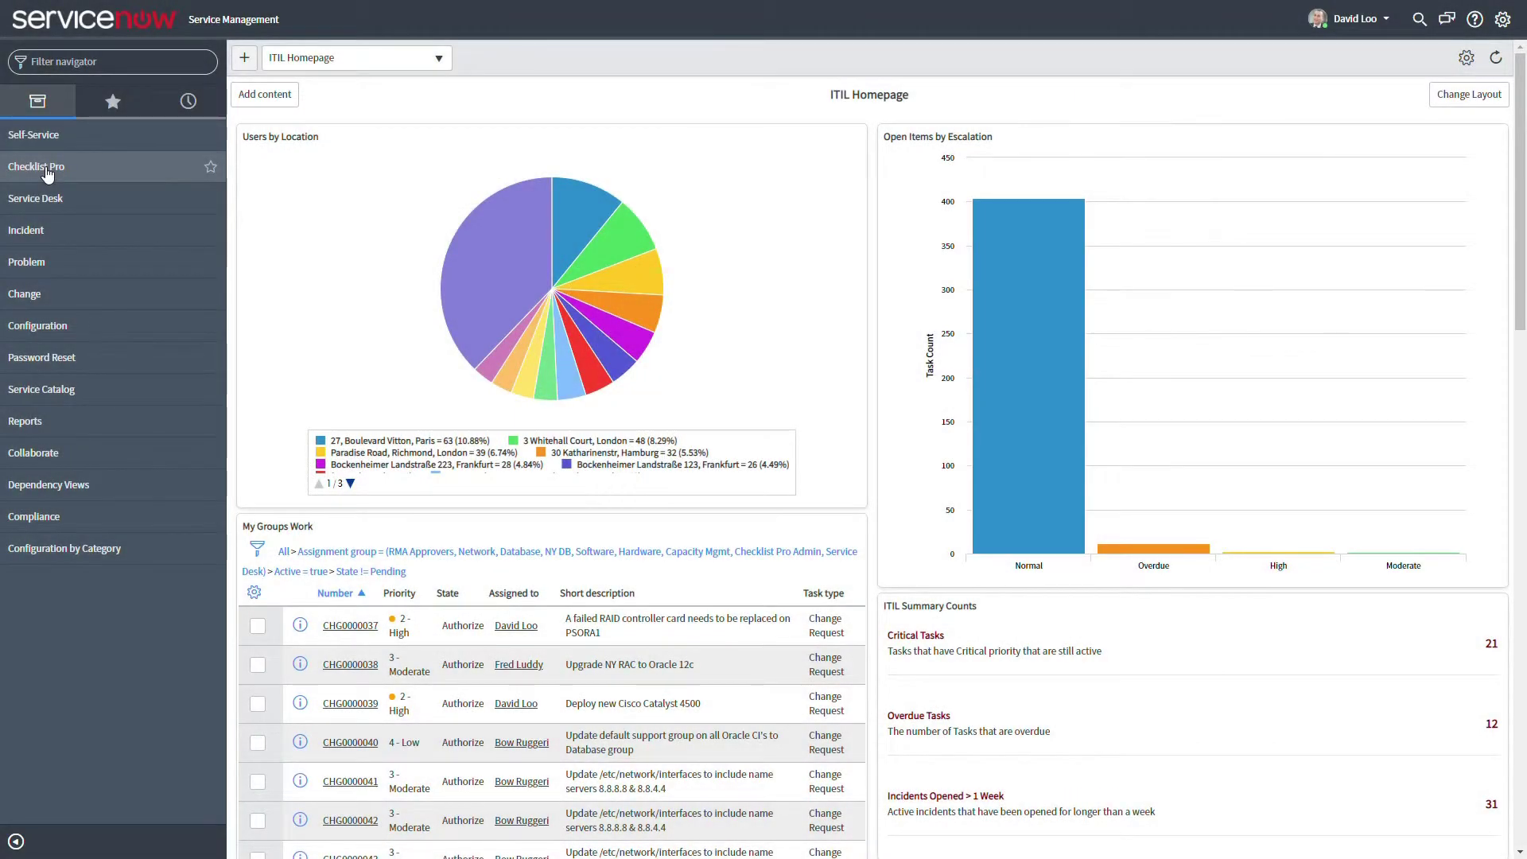
# - Expand Checklist Pro in the application navigator to show its All and Overview pages
pyautogui.click(48, 167)
# - Create a checklist configuration named 'SC_TASK / Offboard Supervisor' on the Catalog Task [sc_task] table
pyautogui.click(32, 198)
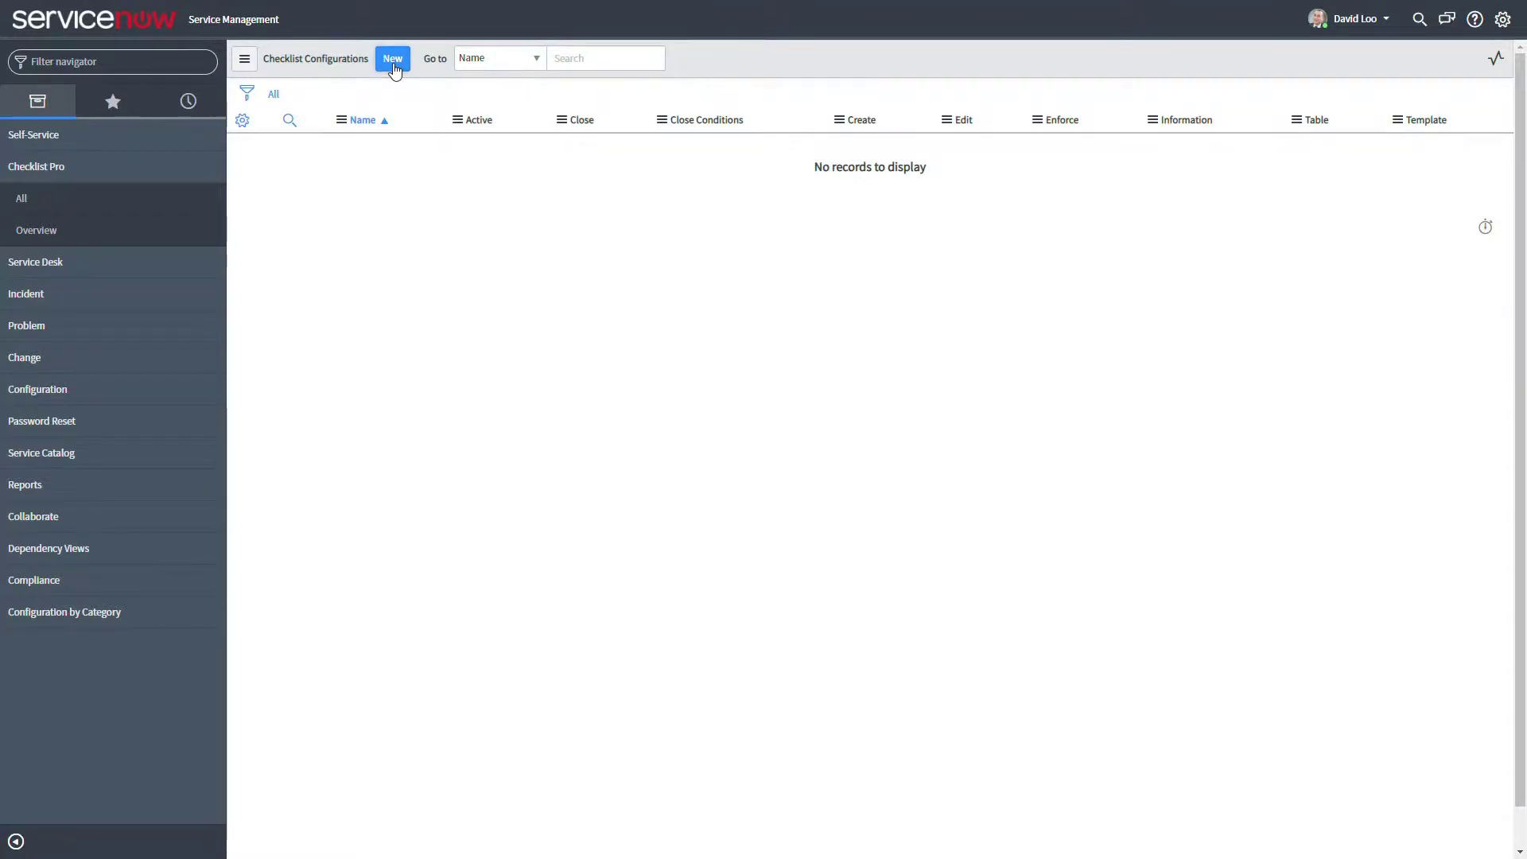
pyautogui.click(393, 64)
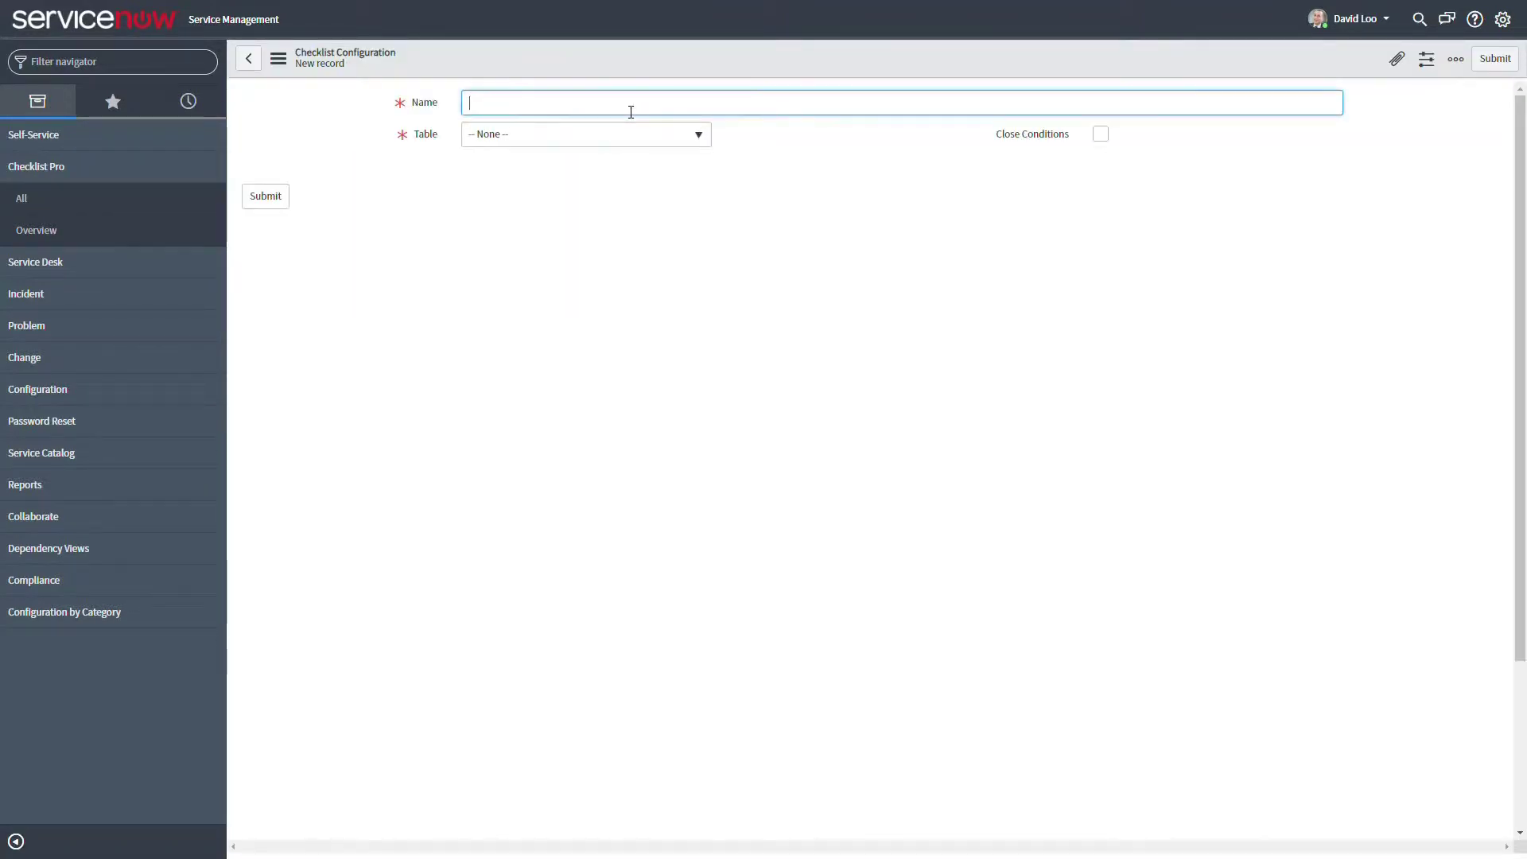
pyautogui.write('SC_TASK / Offboard Supervisor')
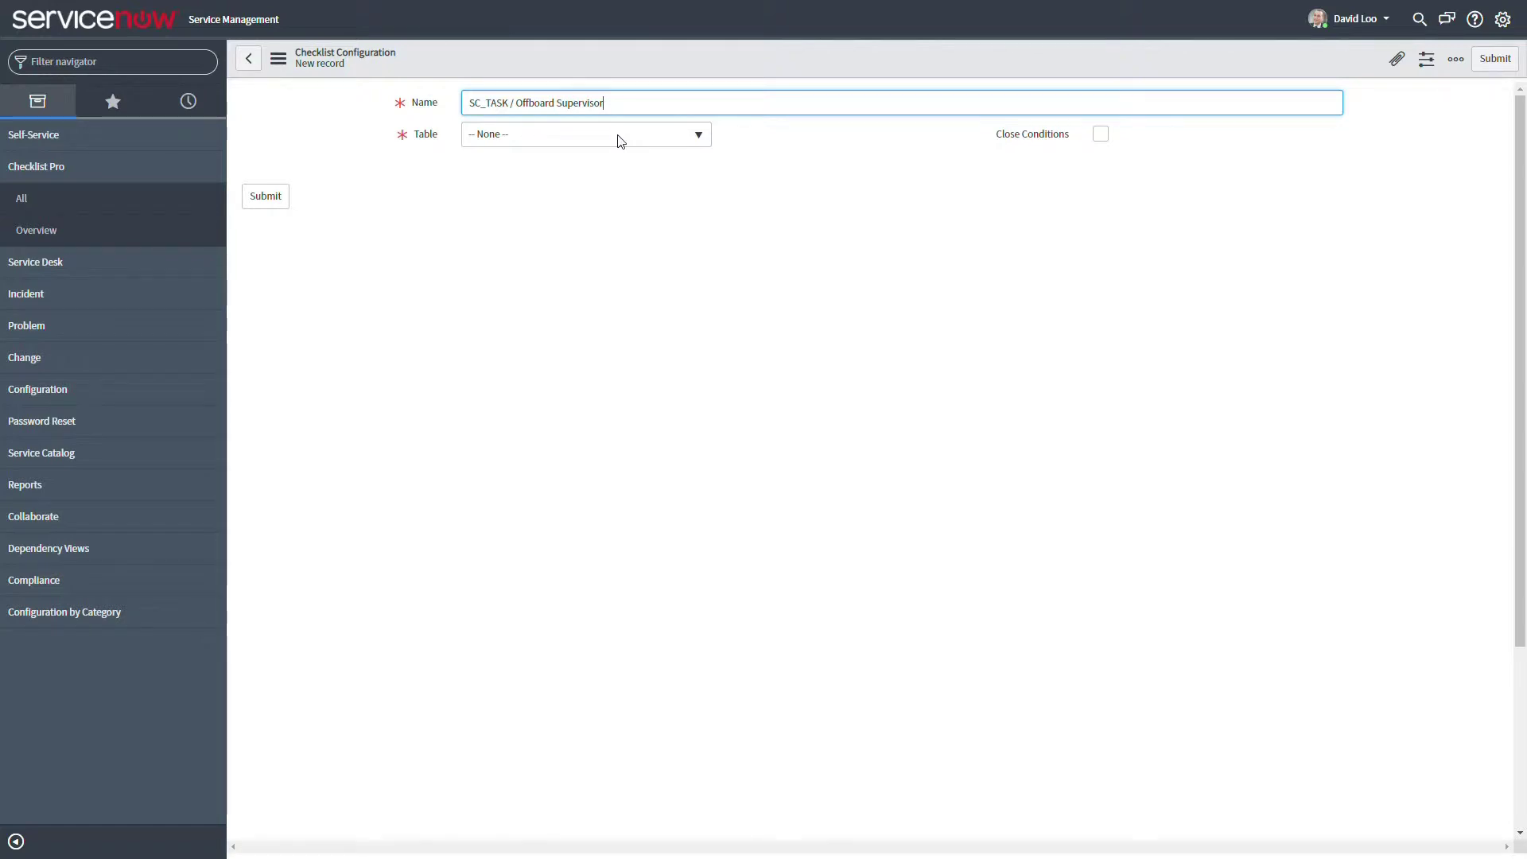
pyautogui.click(621, 140)
pyautogui.write('catalog task')
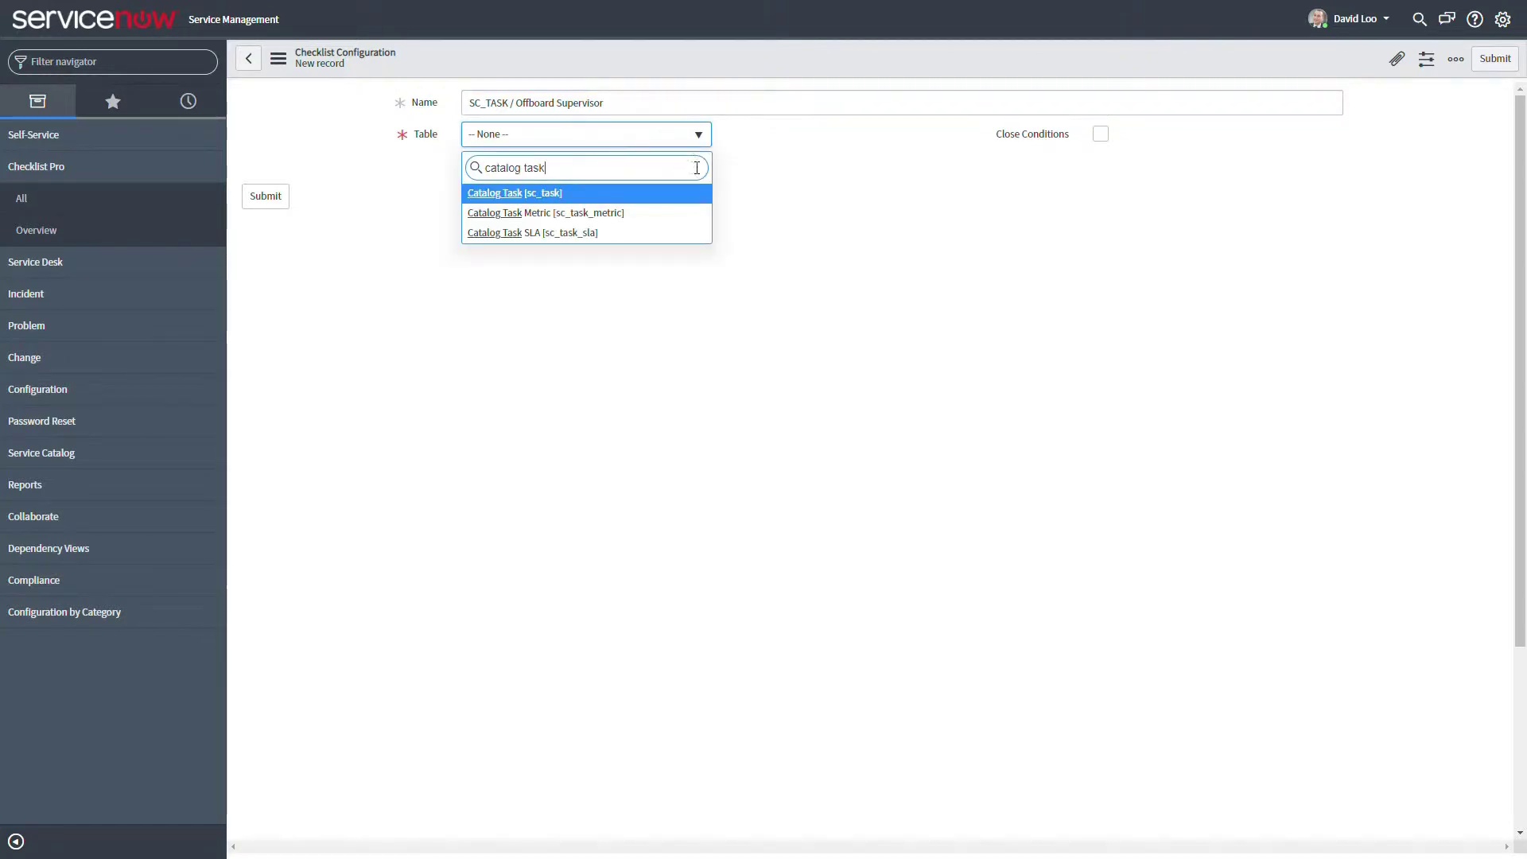
pyautogui.click(573, 197)
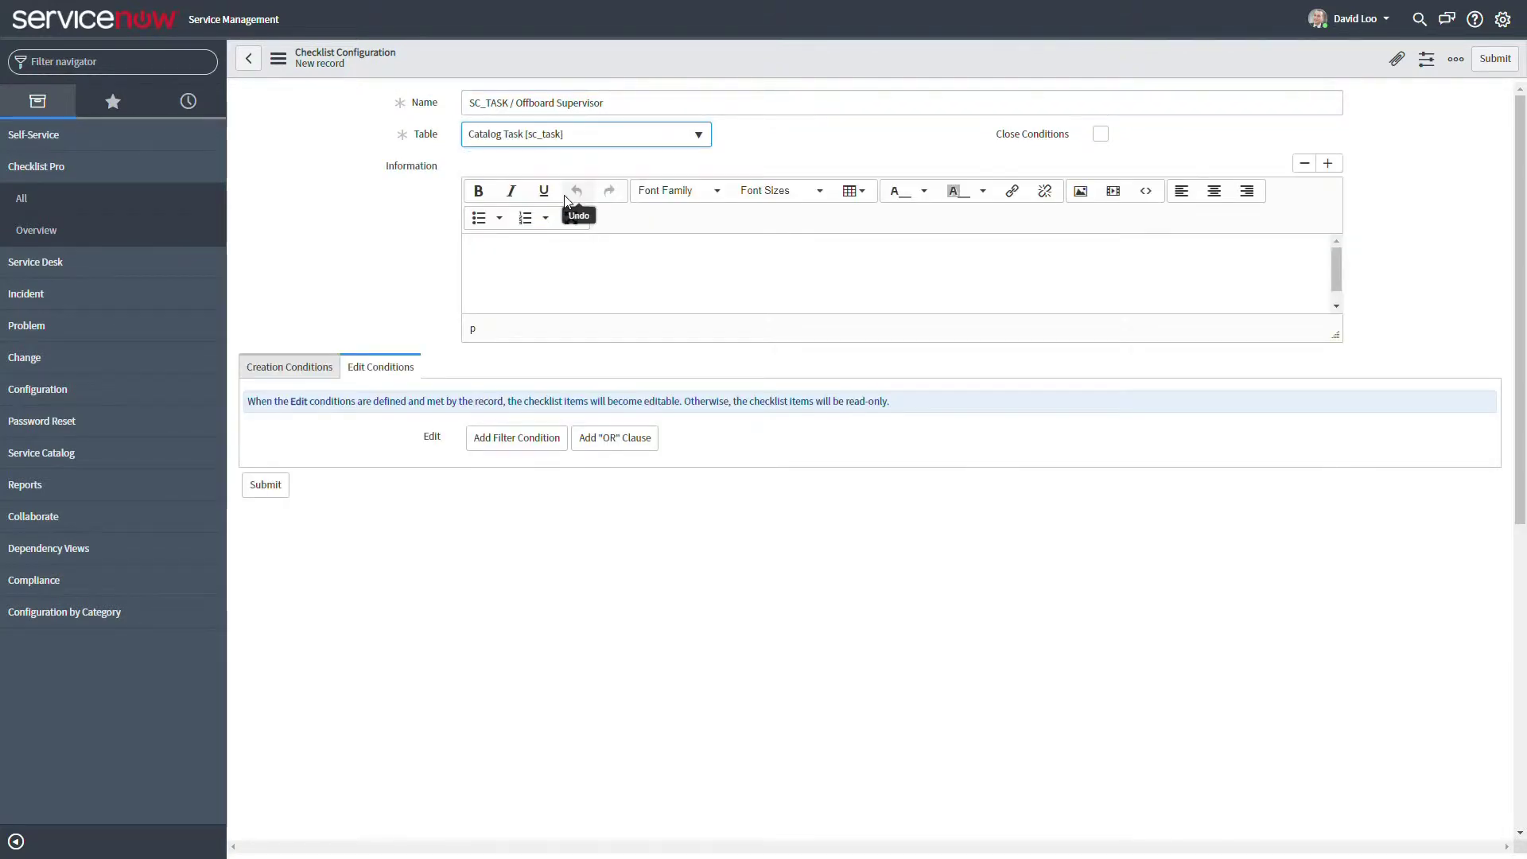
# - Paste the supervisor offboard duties note into Information, keeping its original formatting
pyautogui.doubleClick(398, 169)
pyautogui.click(508, 255)
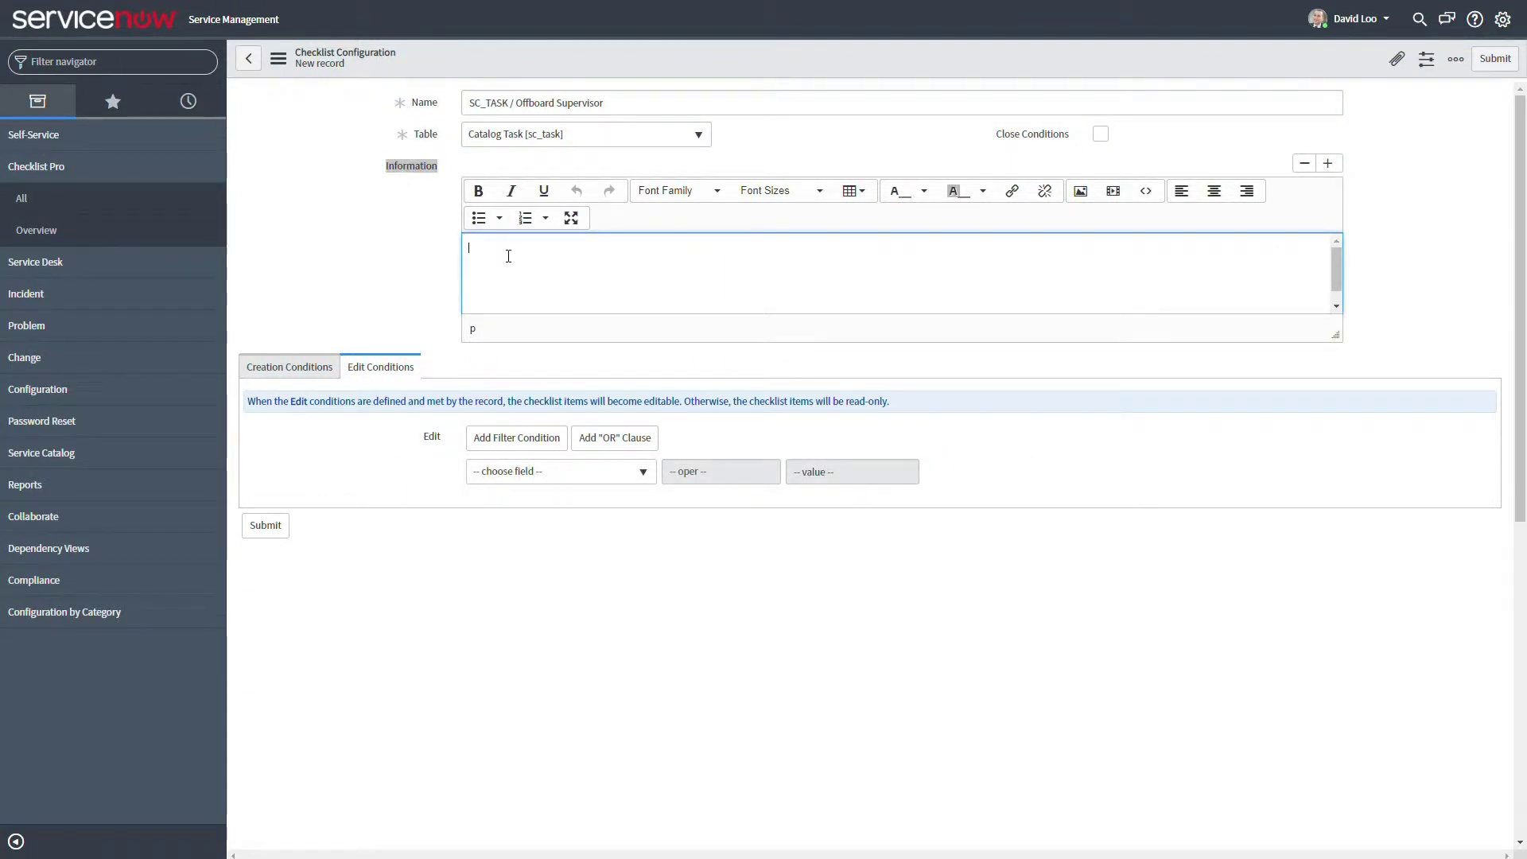
pyautogui.hotkey('ctrl', 'v')
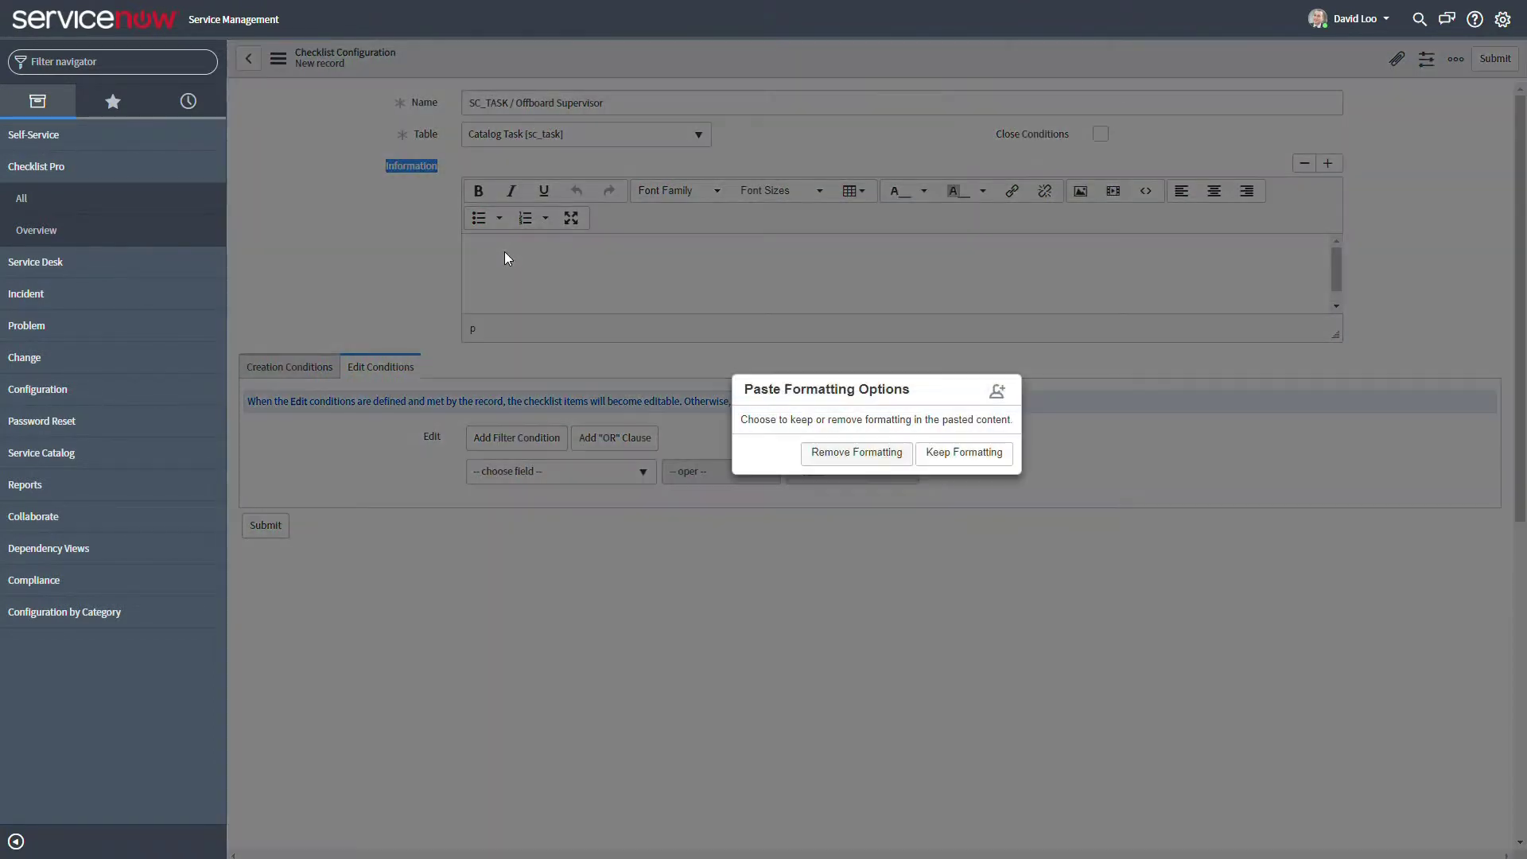
pyautogui.click(961, 452)
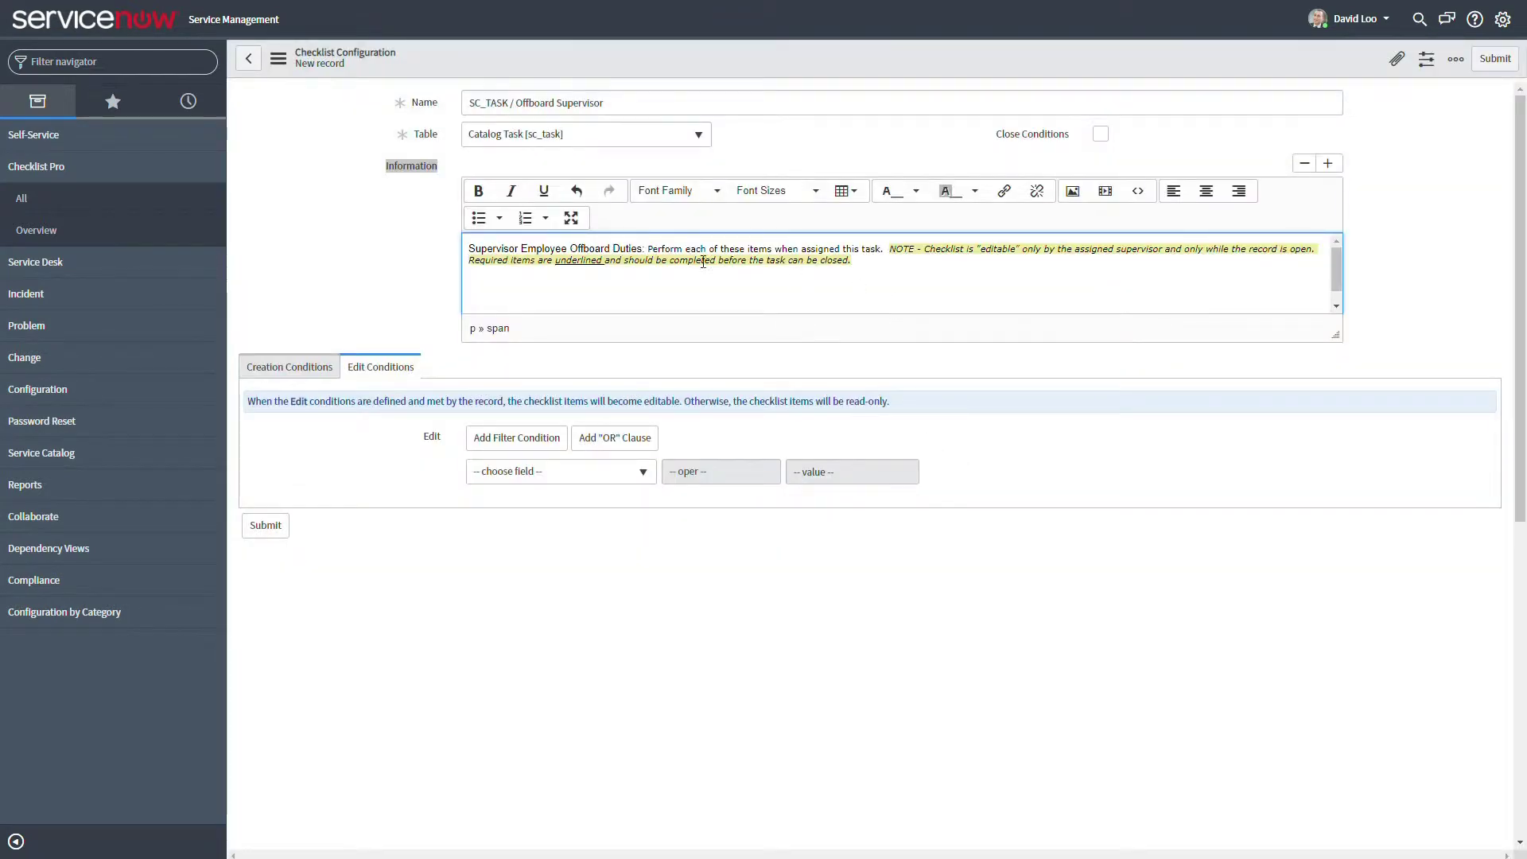
# - Colour the 'Supervisor Employee Offboard Duties' heading dark red
pyautogui.click(518, 255)
pyautogui.moveTo(470, 253); pyautogui.dragTo(641, 255)
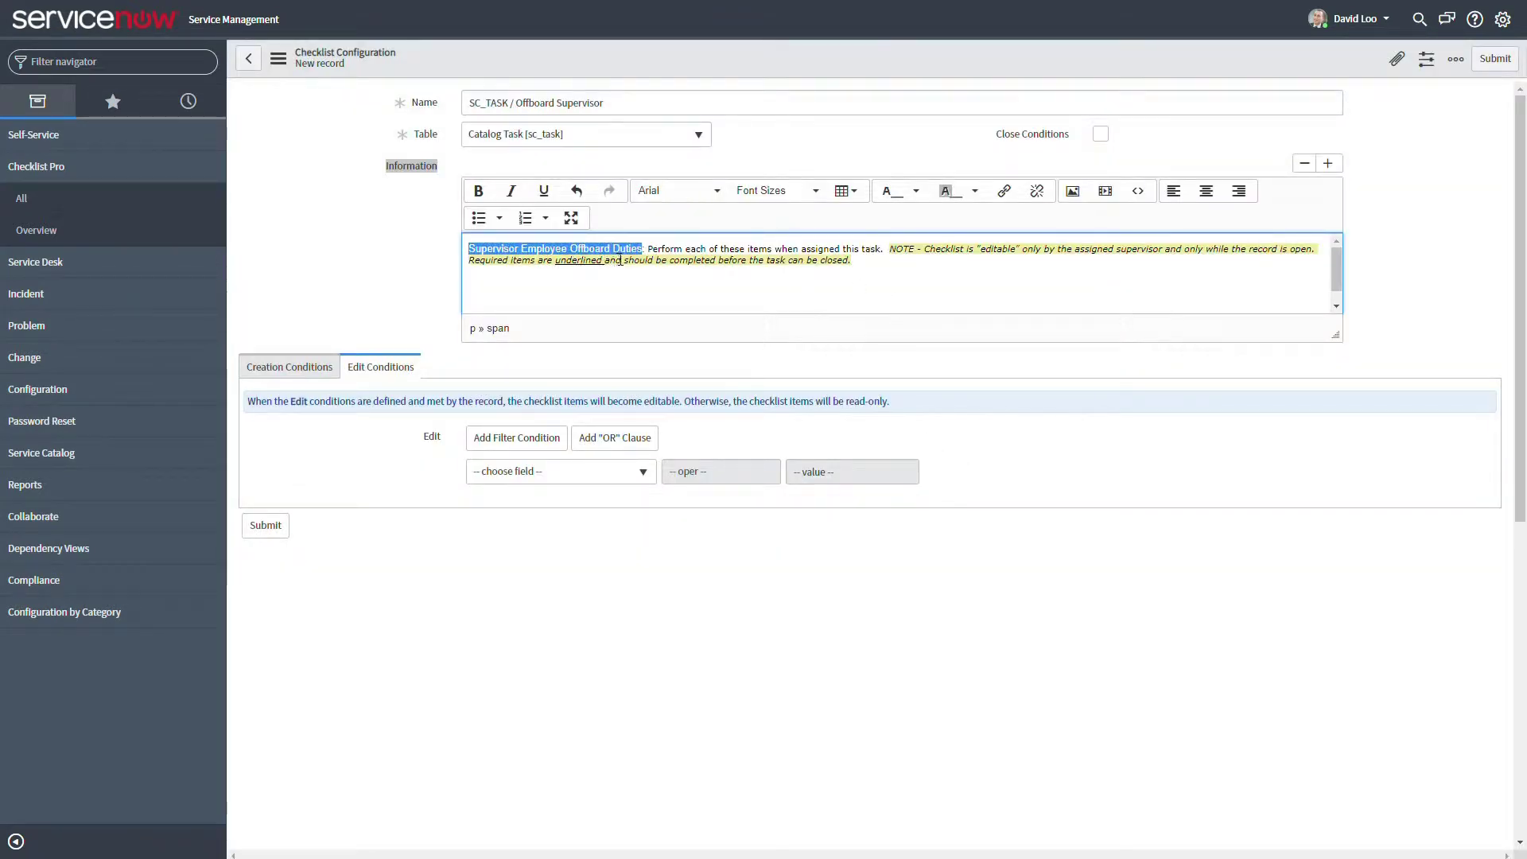
pyautogui.click(915, 195)
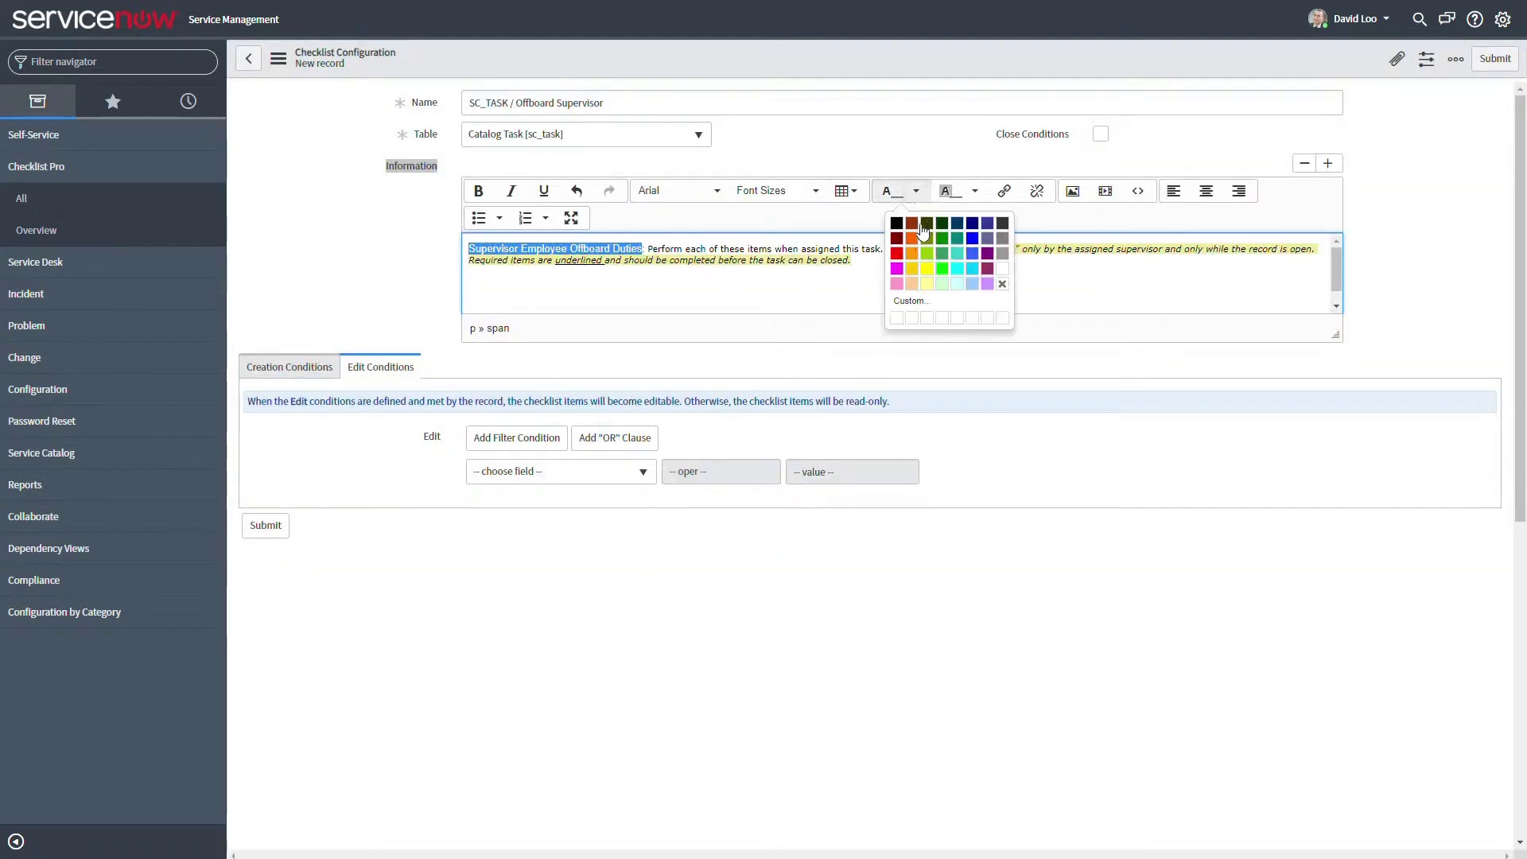
pyautogui.click(903, 257)
pyautogui.click(897, 274)
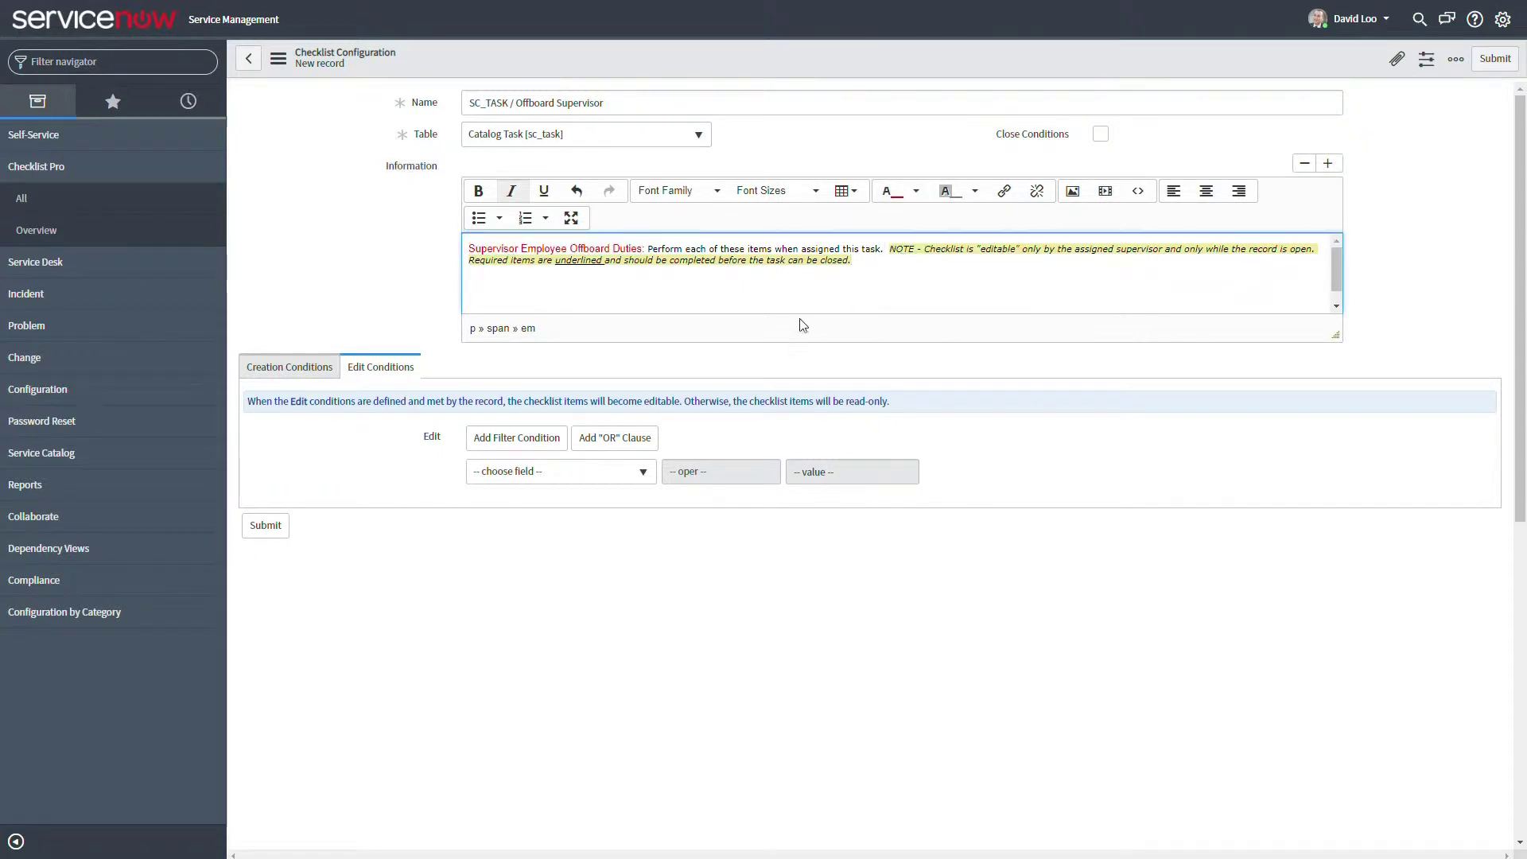
pyautogui.click(310, 371)
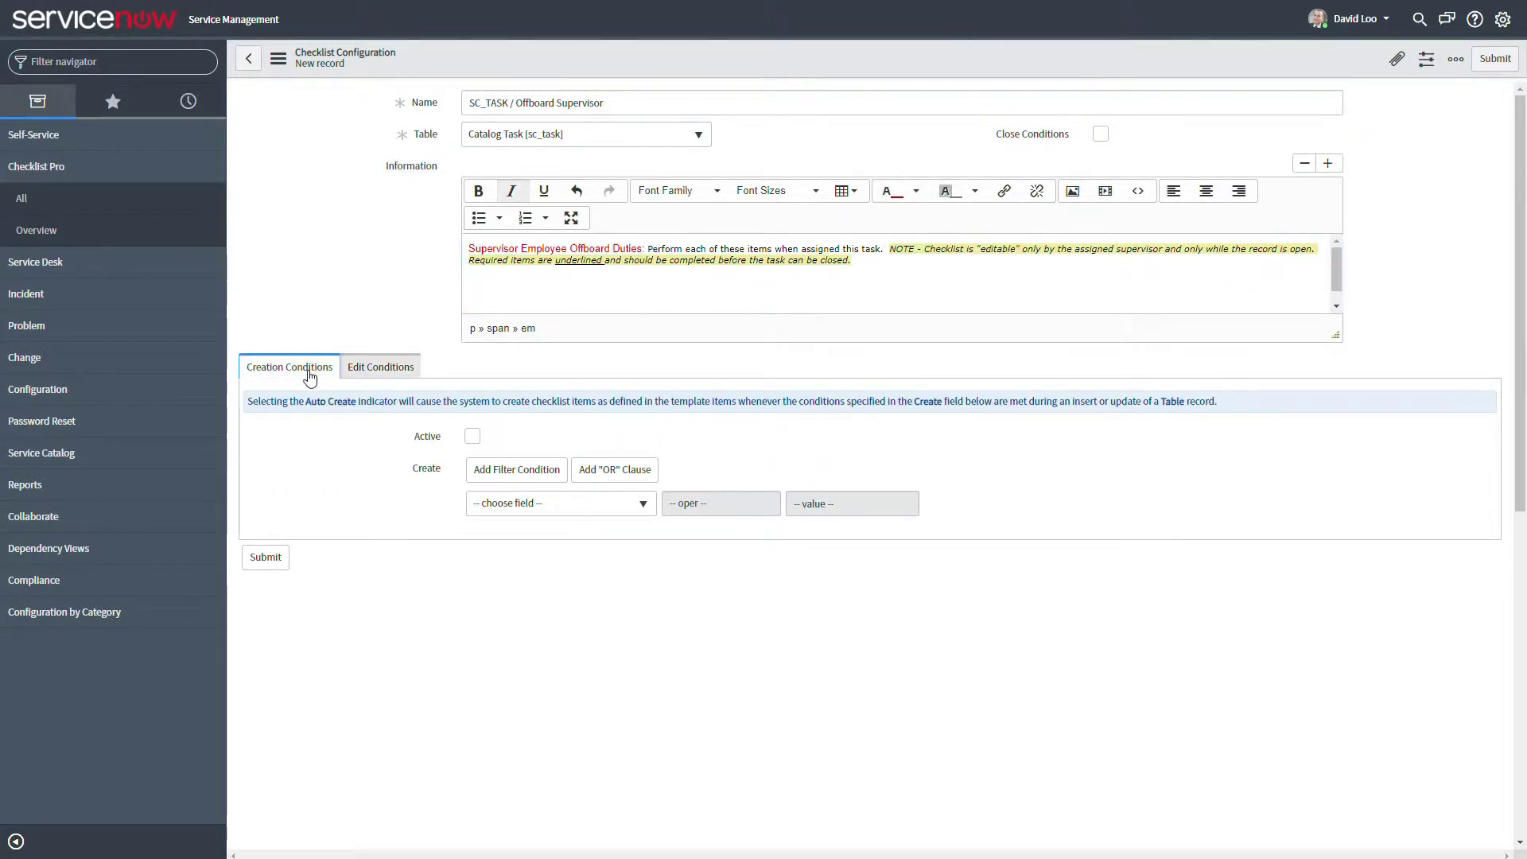
# - Mark creation Active with State is one of Pending, Open or Work in Progress
pyautogui.click(473, 435)
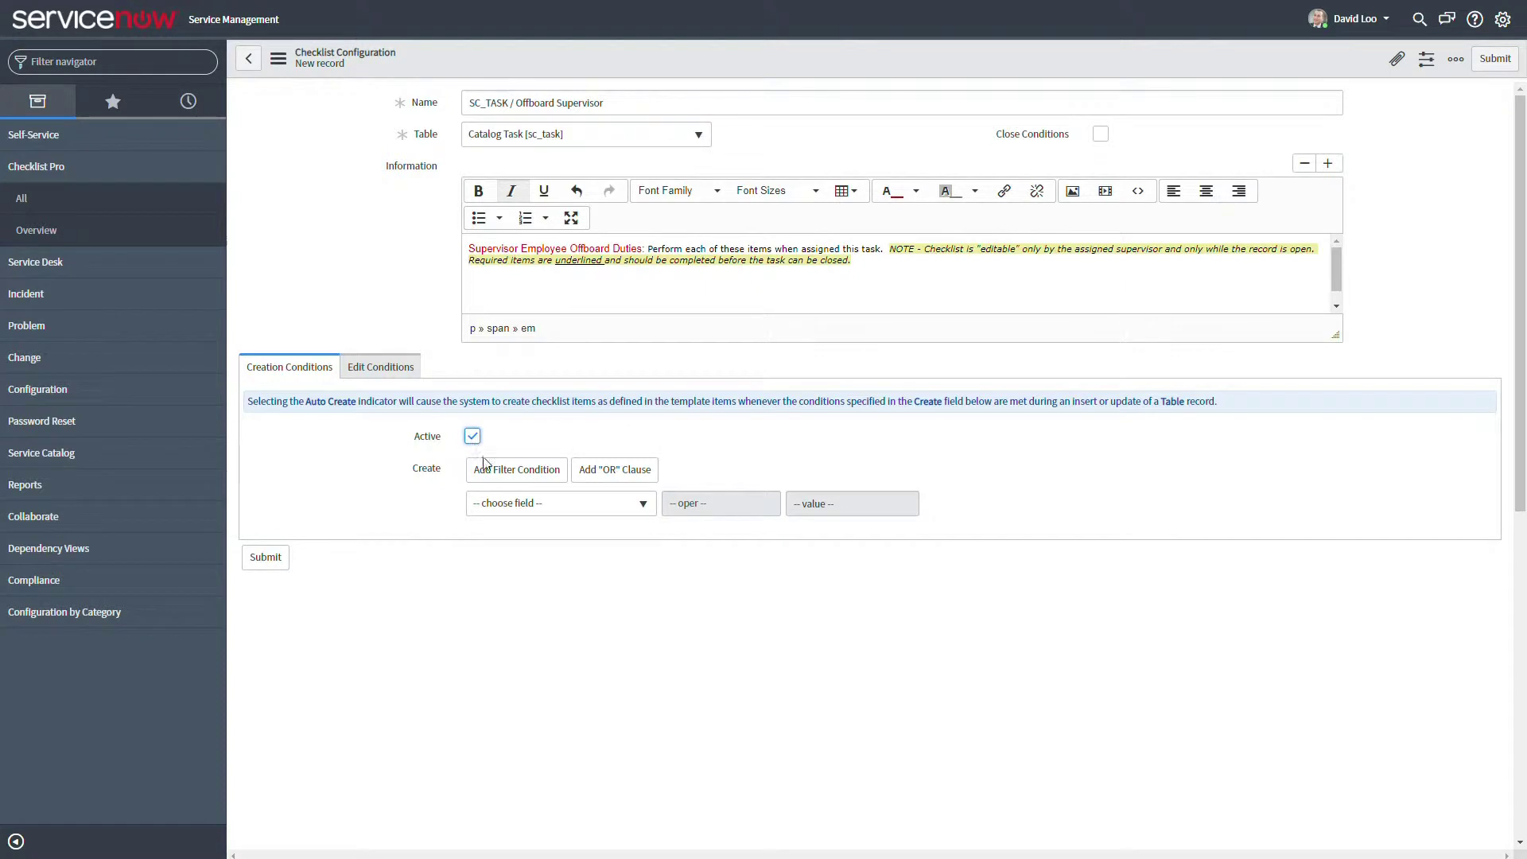
pyautogui.click(533, 504)
pyautogui.write('stat')
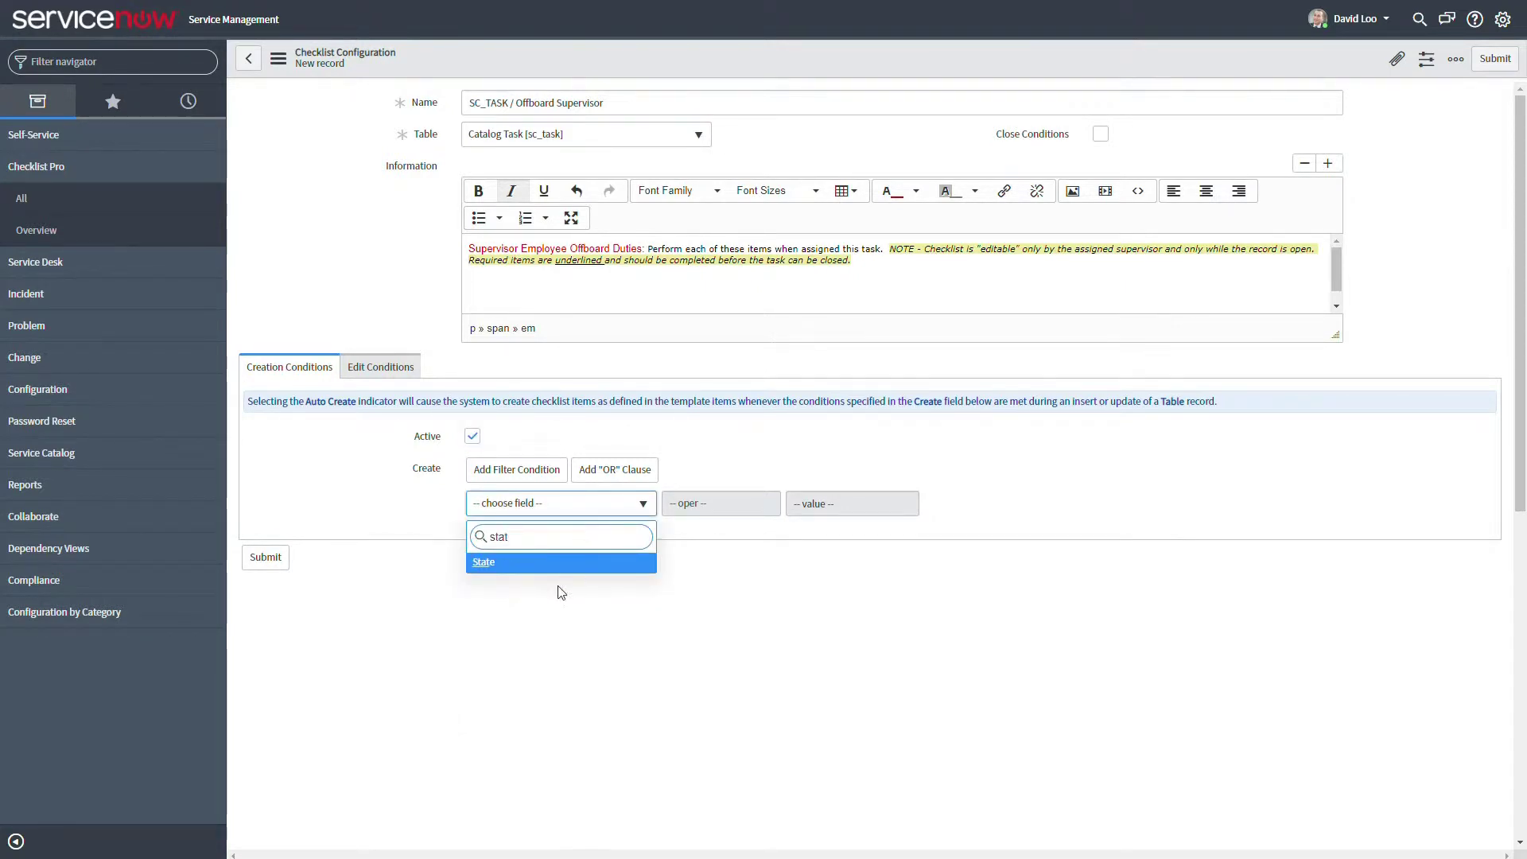
pyautogui.click(506, 563)
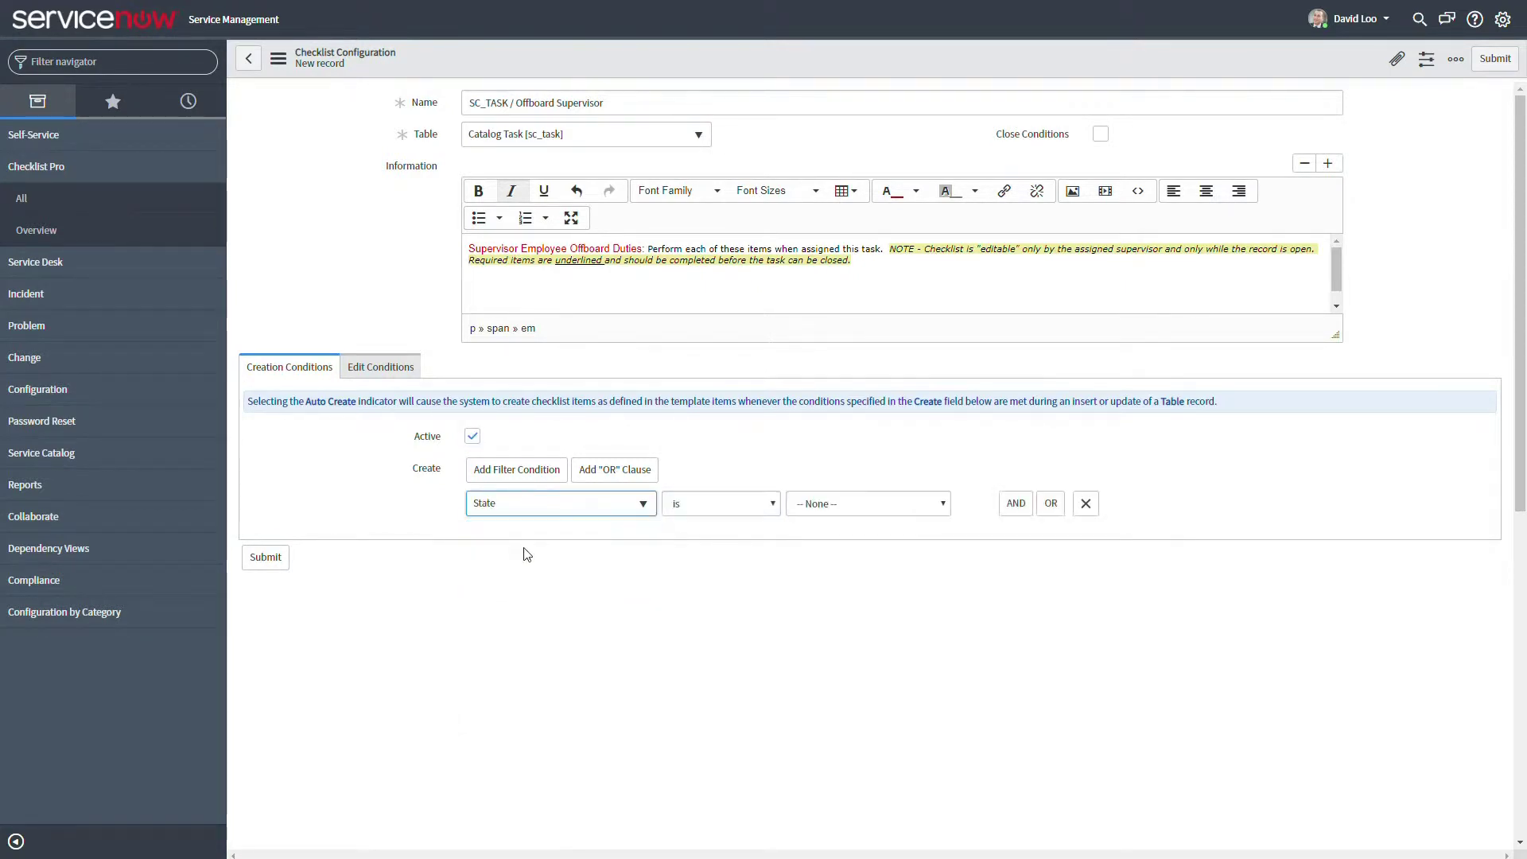
pyautogui.click(706, 546)
pyautogui.click(810, 507)
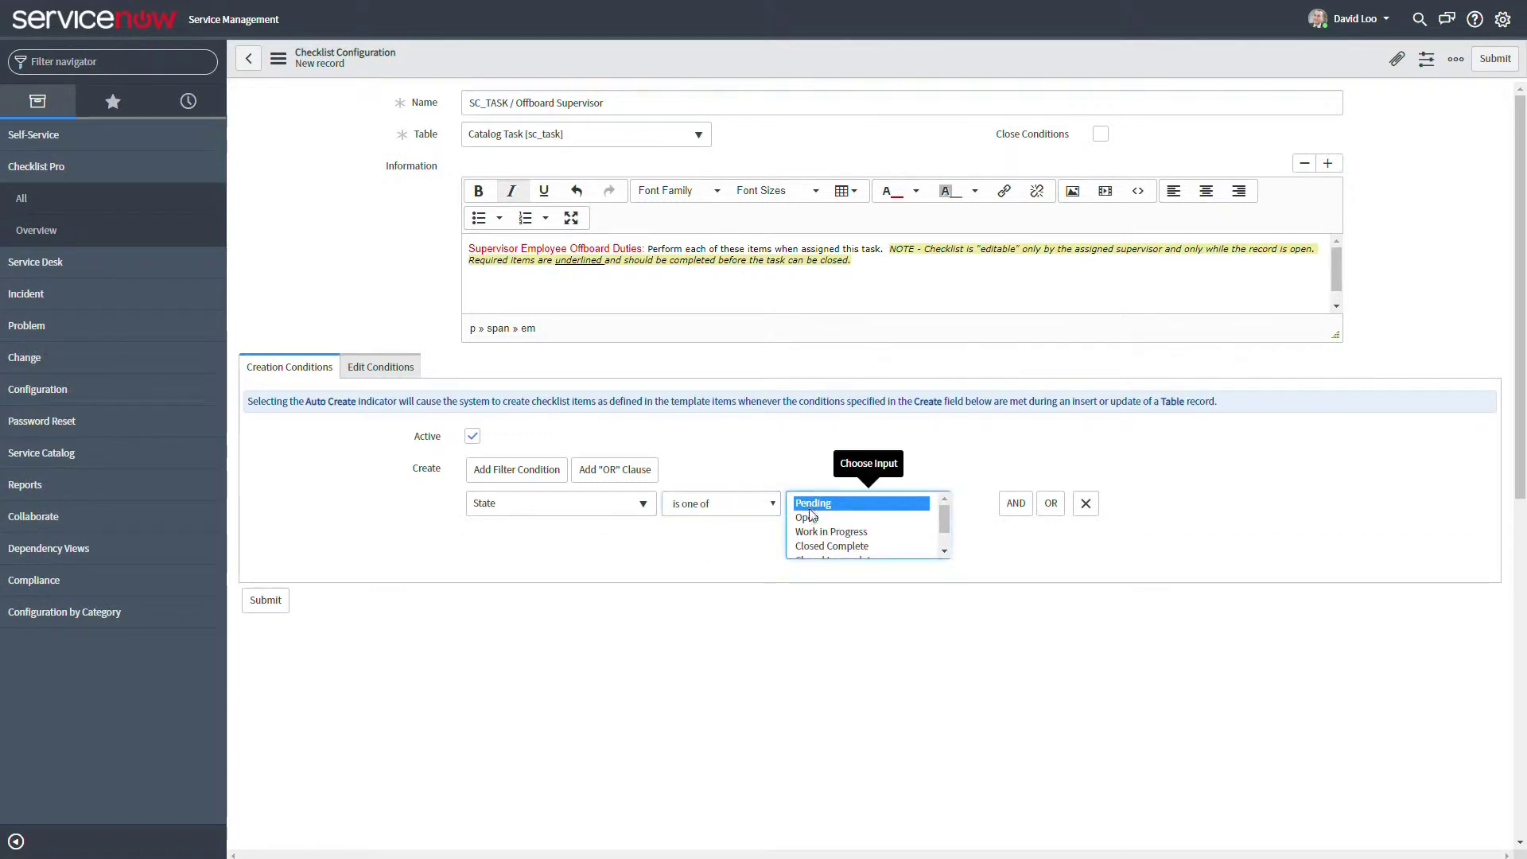
pyautogui.keyDown('shift'); pyautogui.click(827, 531); pyautogui.keyUp('shift')
# - Add an AND condition: Short description starts with 'Offboard - Supervisor Duties:'
pyautogui.click(1016, 503)
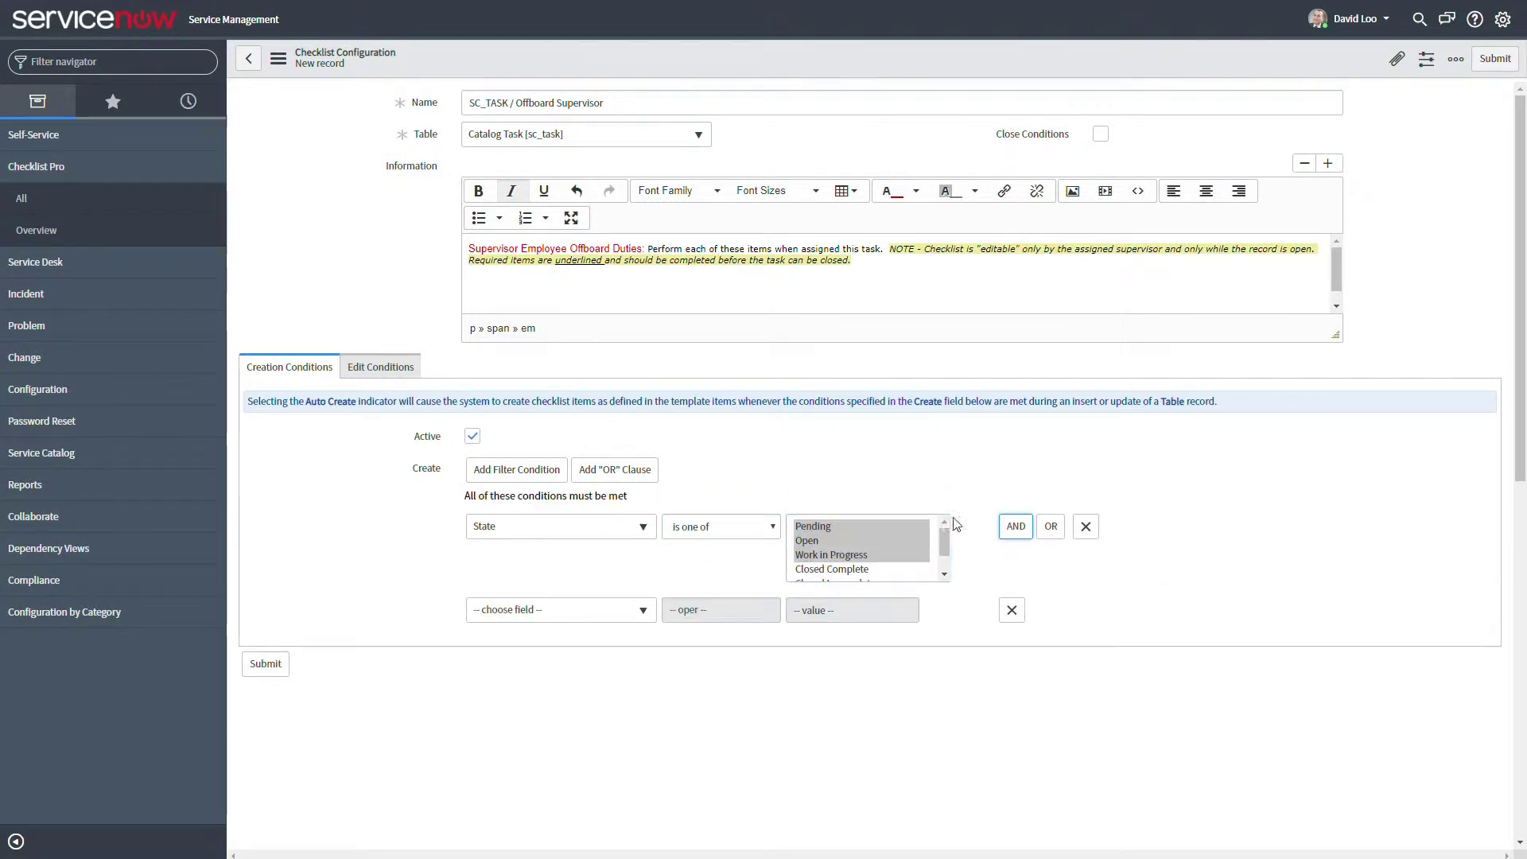
pyautogui.click(573, 609)
pyautogui.write('sho')
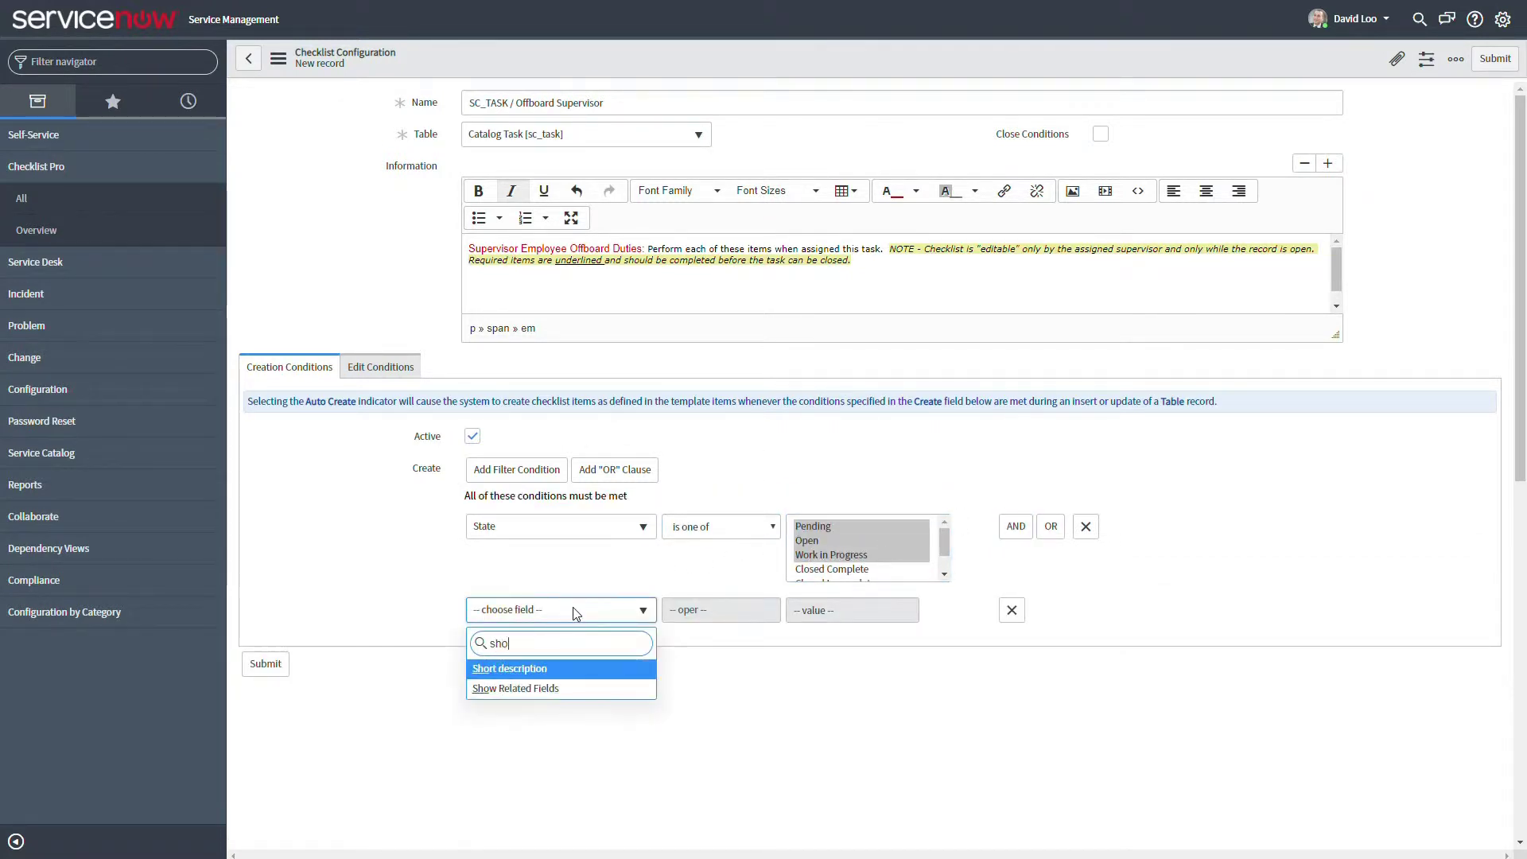
pyautogui.write('rt')
pyautogui.press('Return')
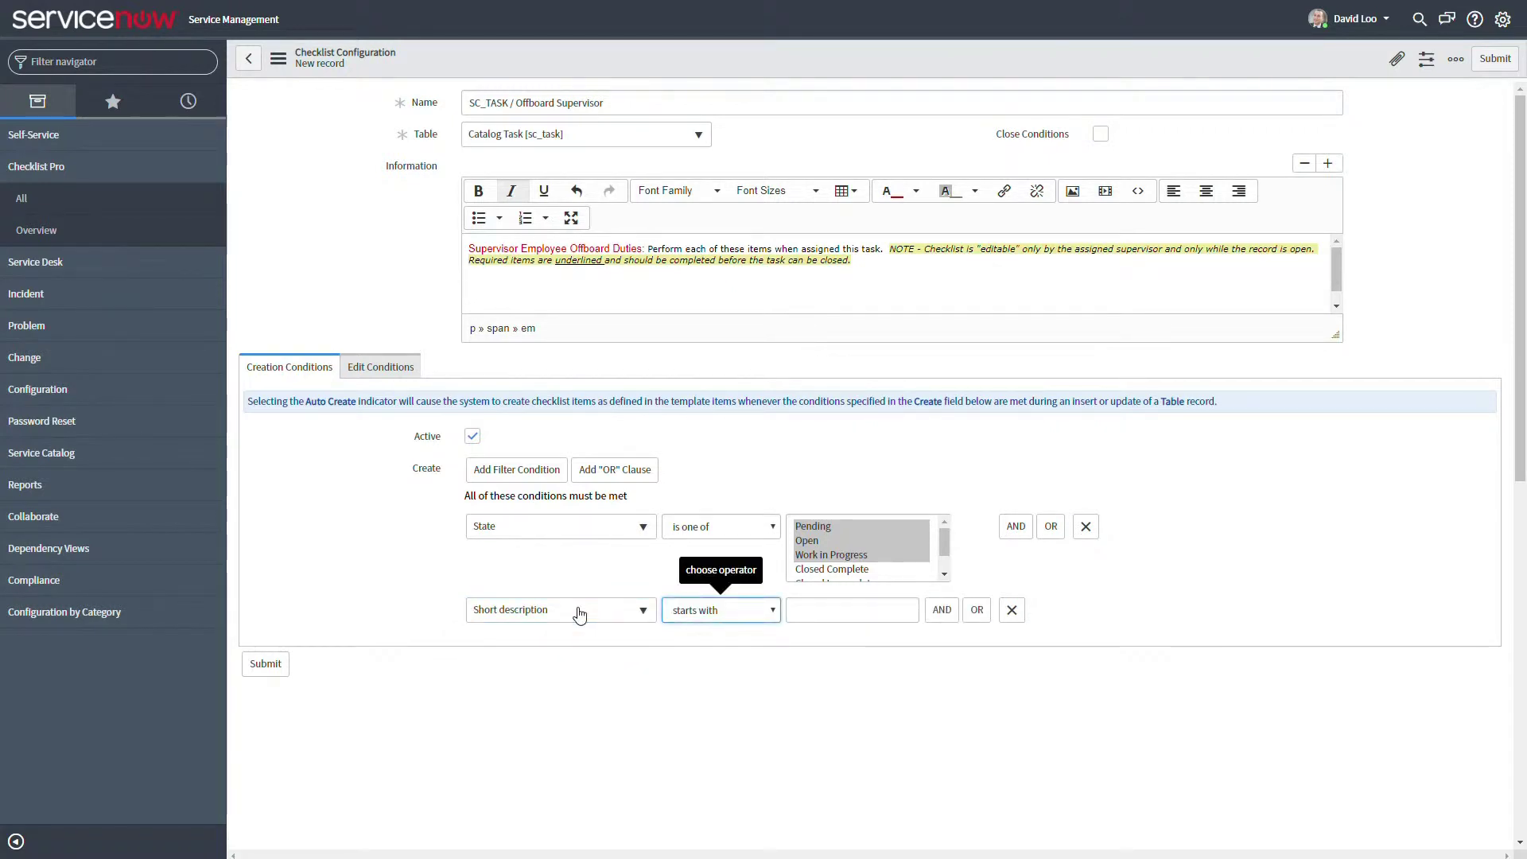
pyautogui.press('Tab')
pyautogui.write('Offboard - Su')
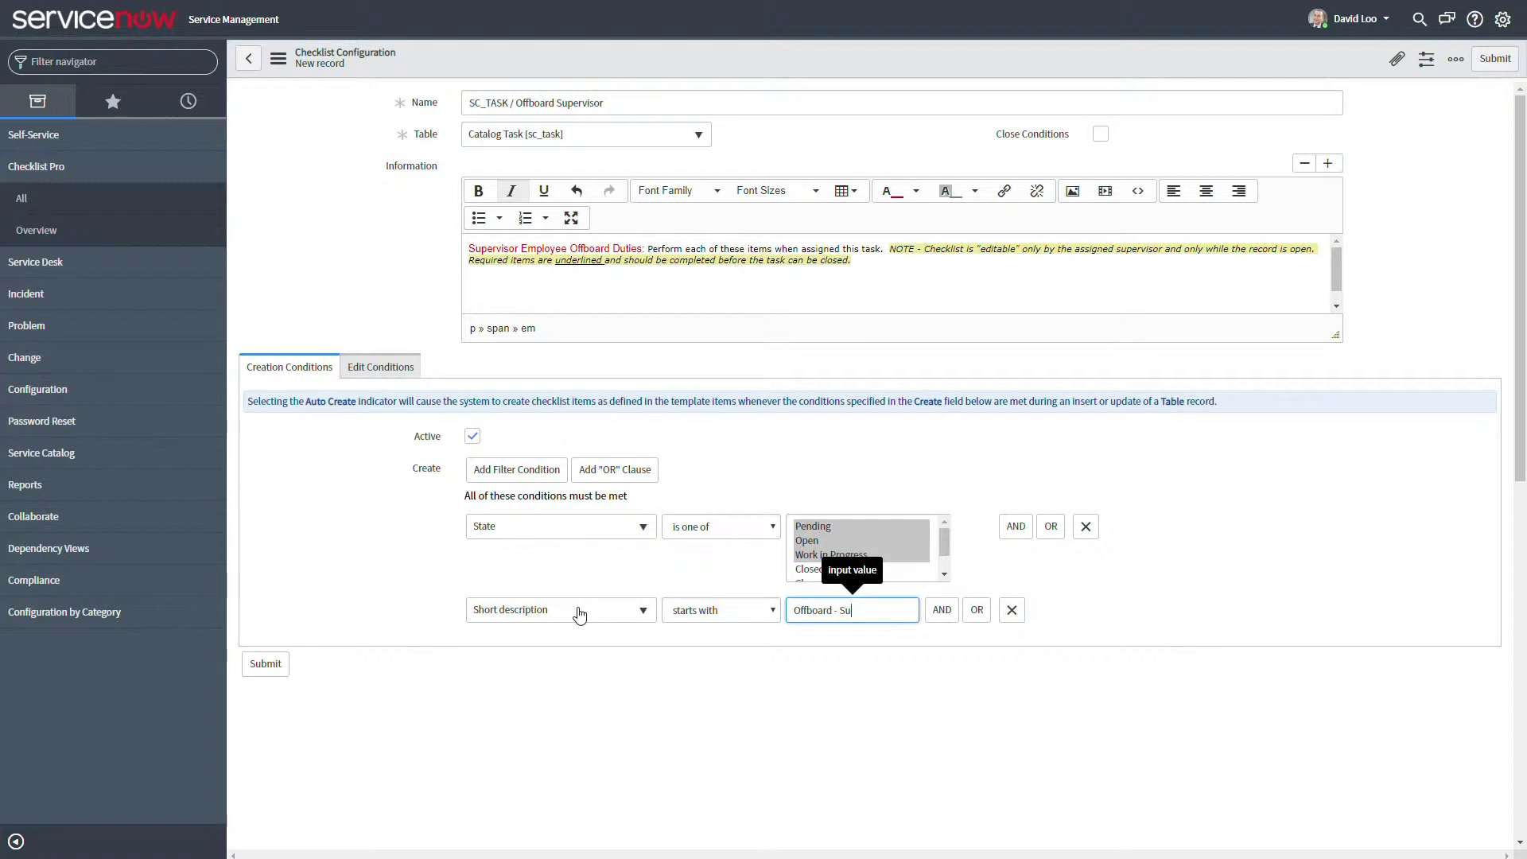
pyautogui.write('pervisor Duties:')
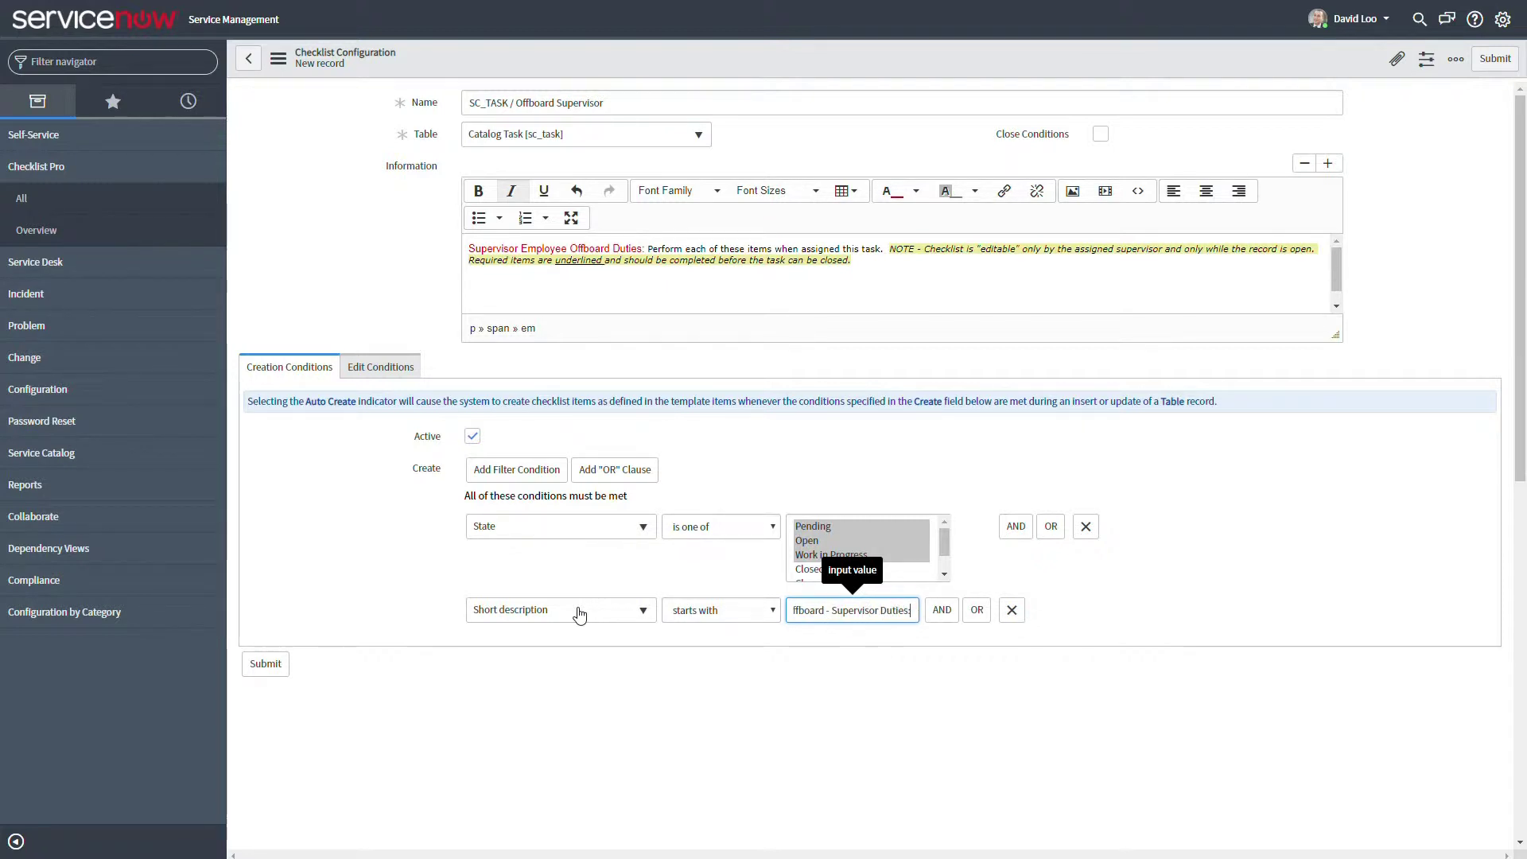
# - Add a third AND condition requiring Approval is Approved
pyautogui.click(942, 610)
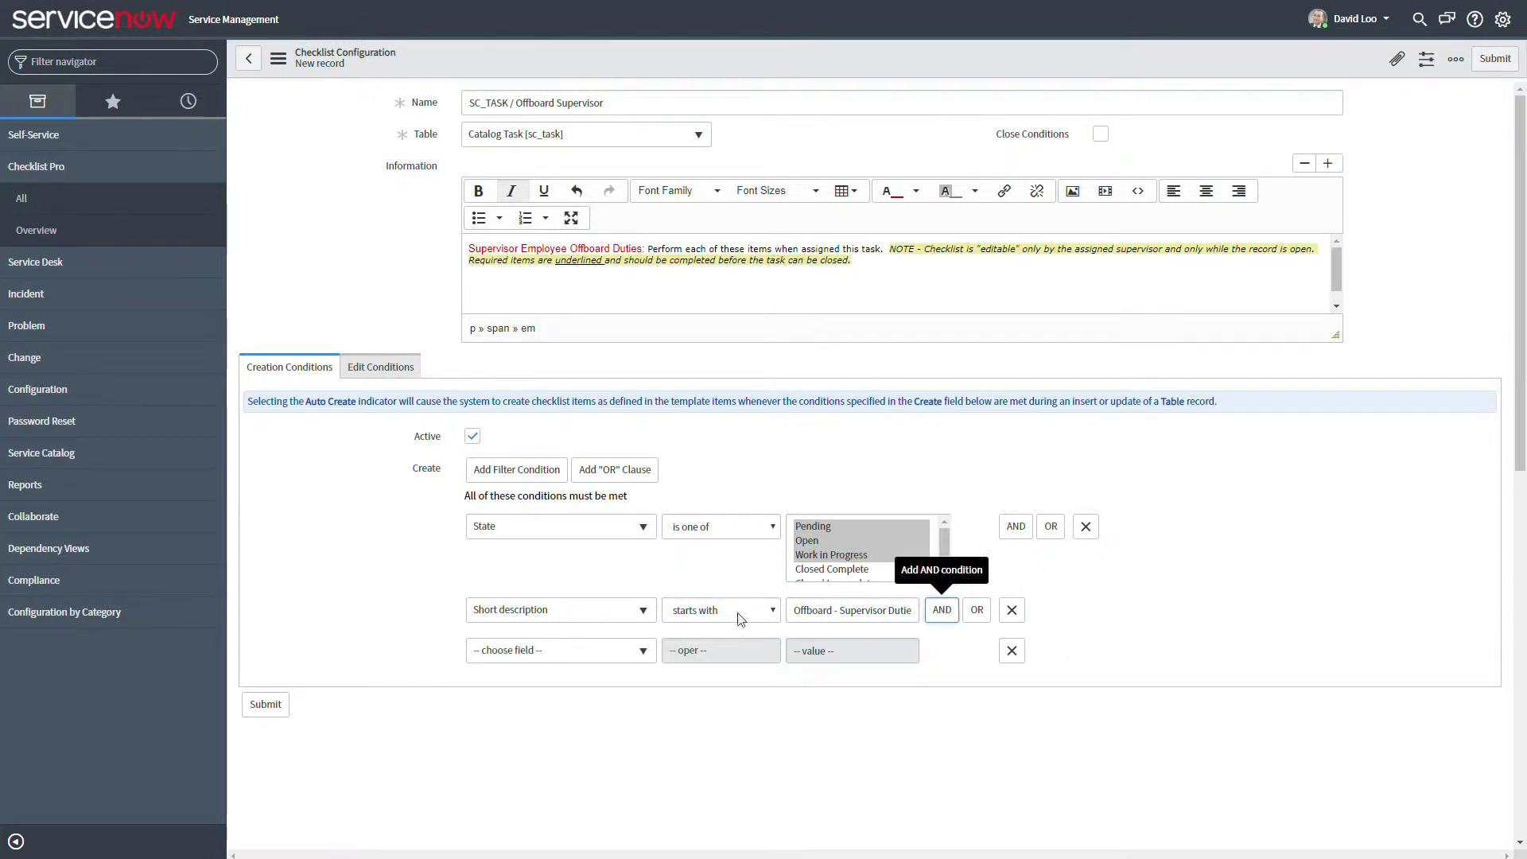
pyautogui.click(569, 651)
pyautogui.write('appr')
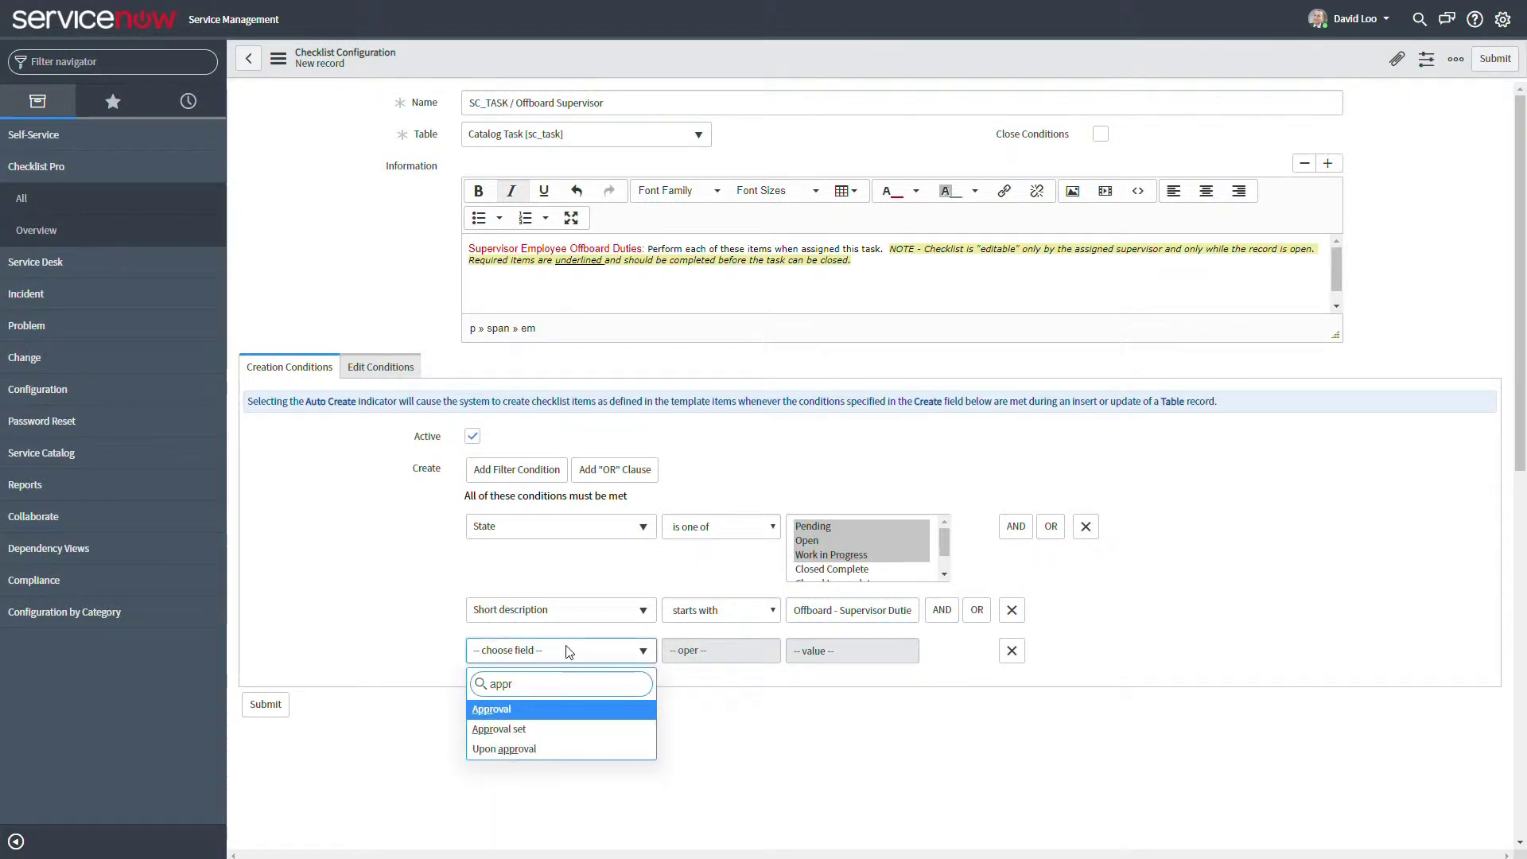
pyautogui.press('Return')
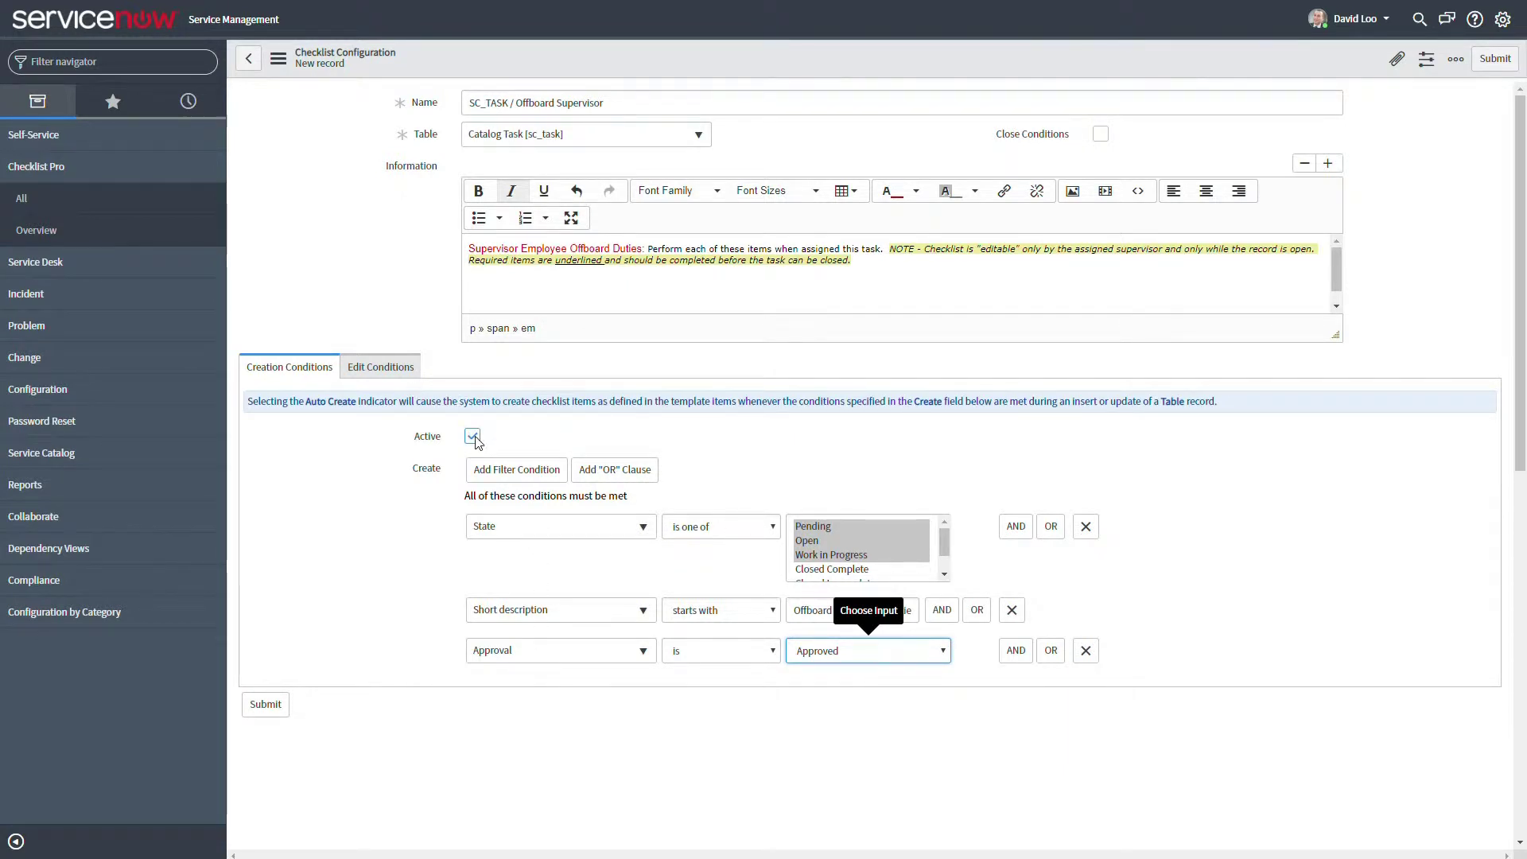
# - Set the edit condition to State is one of Pending, Open or Work in Progress
pyautogui.click(396, 371)
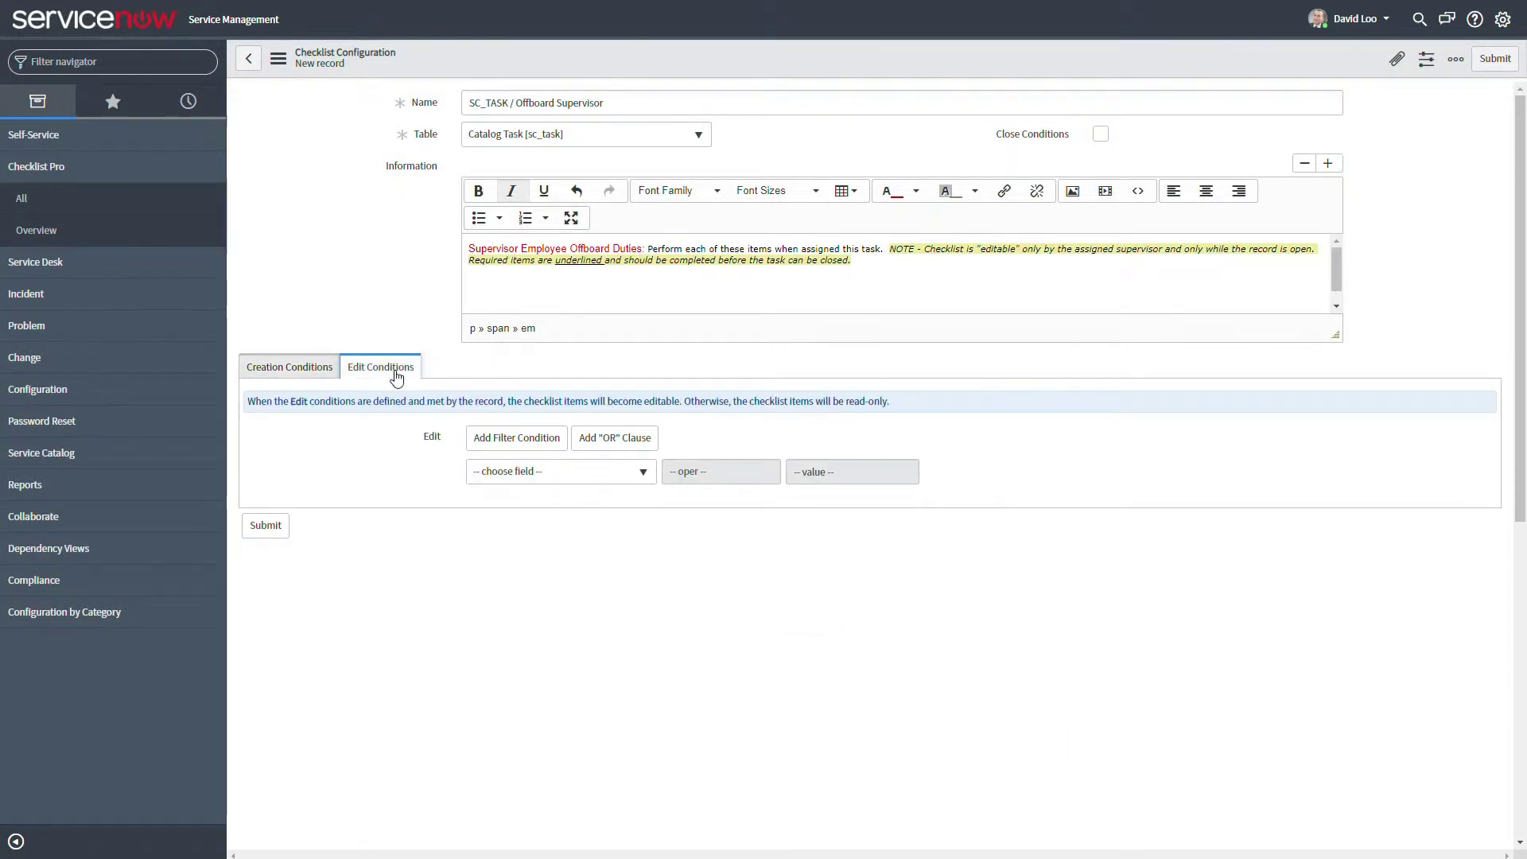
pyautogui.click(525, 474)
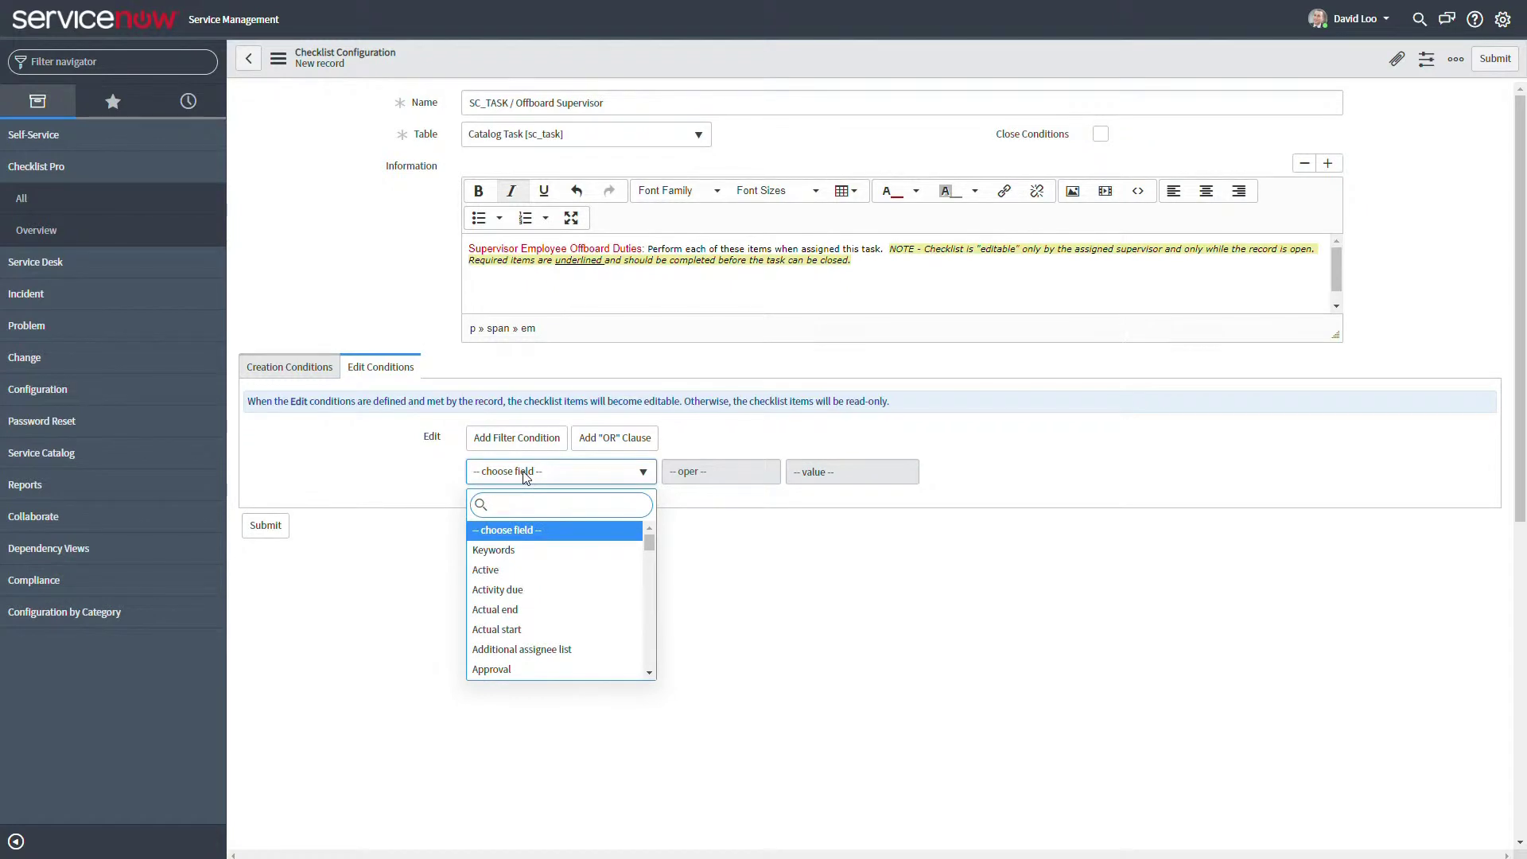
pyautogui.write('state')
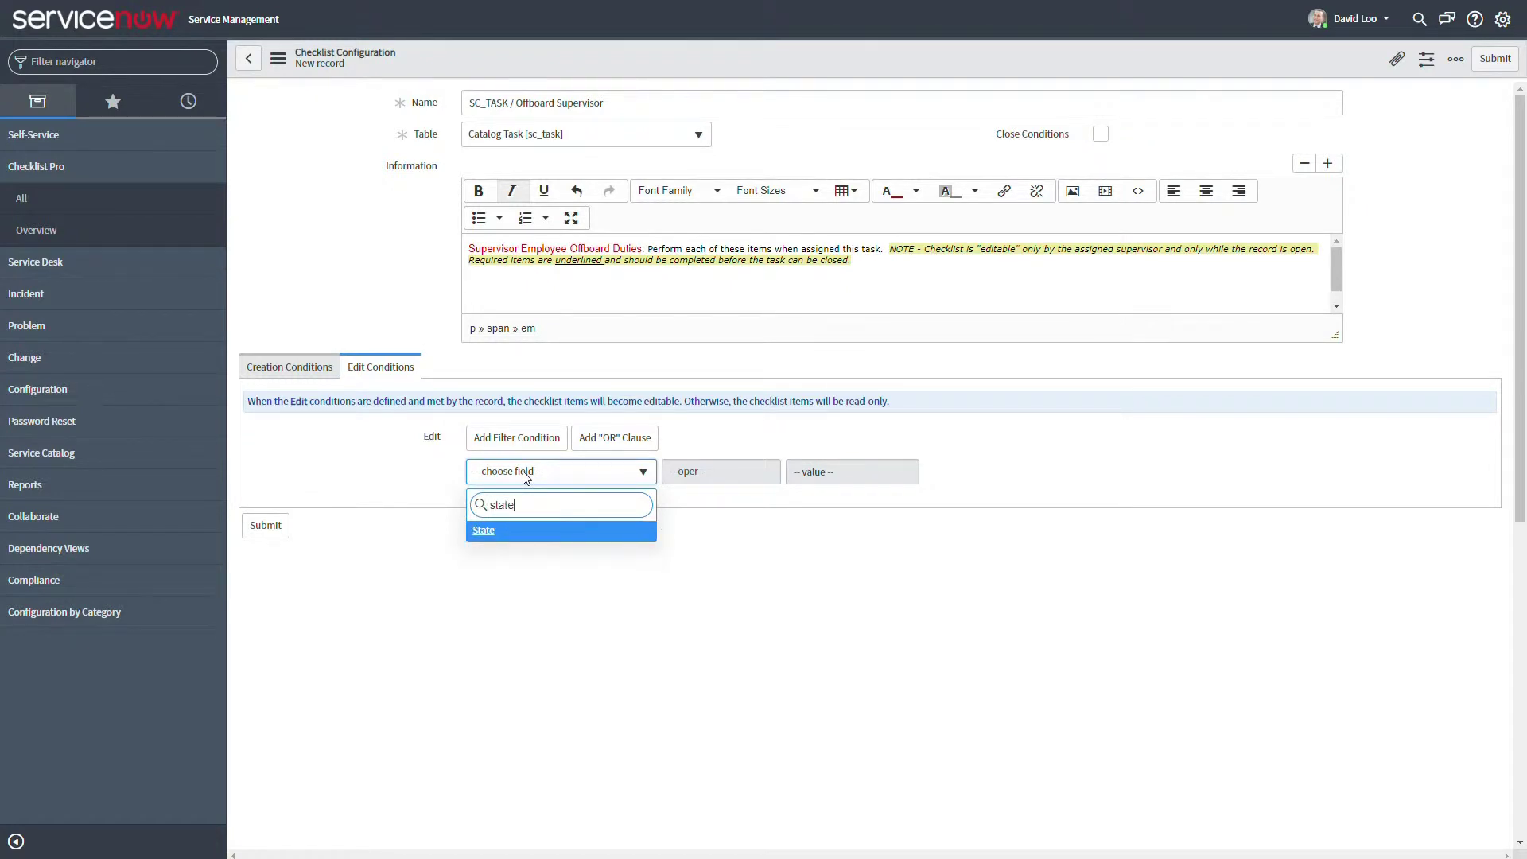
pyautogui.press('Return')
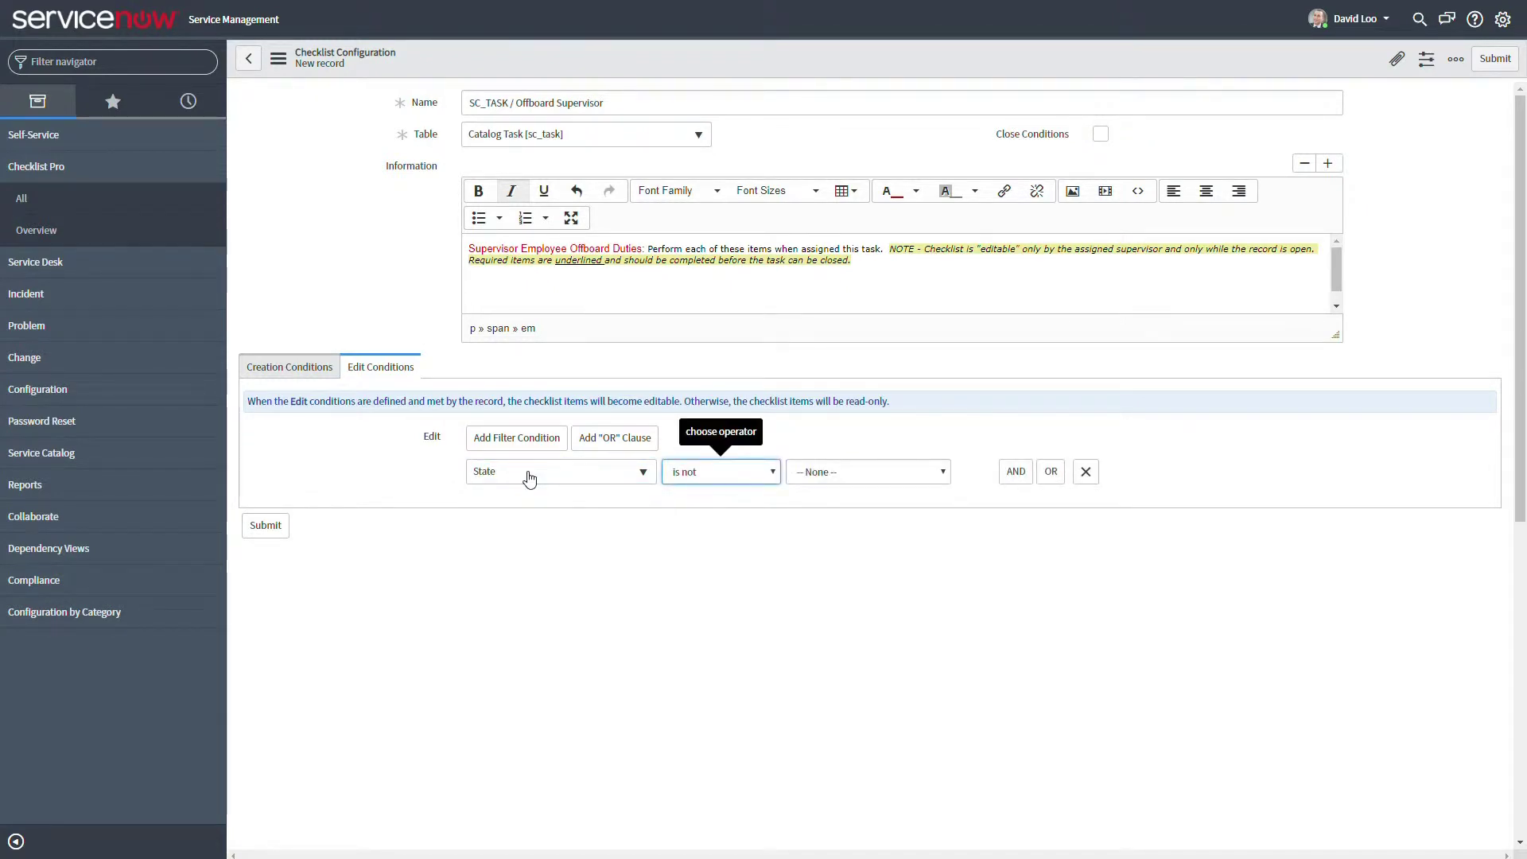
pyautogui.click(718, 474)
pyautogui.click(730, 519)
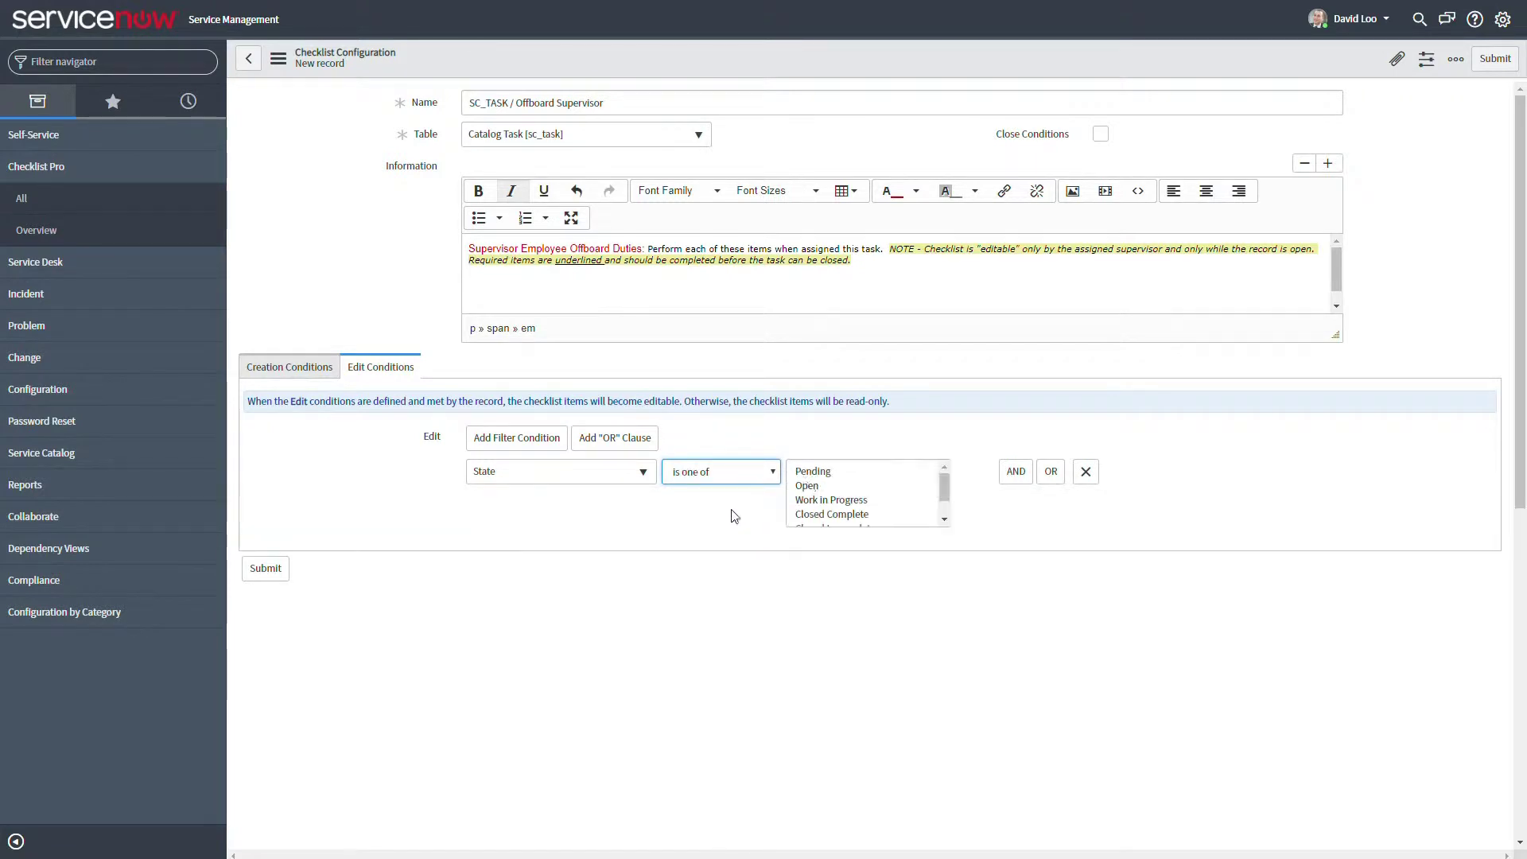
pyautogui.click(813, 472)
pyautogui.keyDown('shift'); pyautogui.click(831, 500); pyautogui.keyUp('shift')
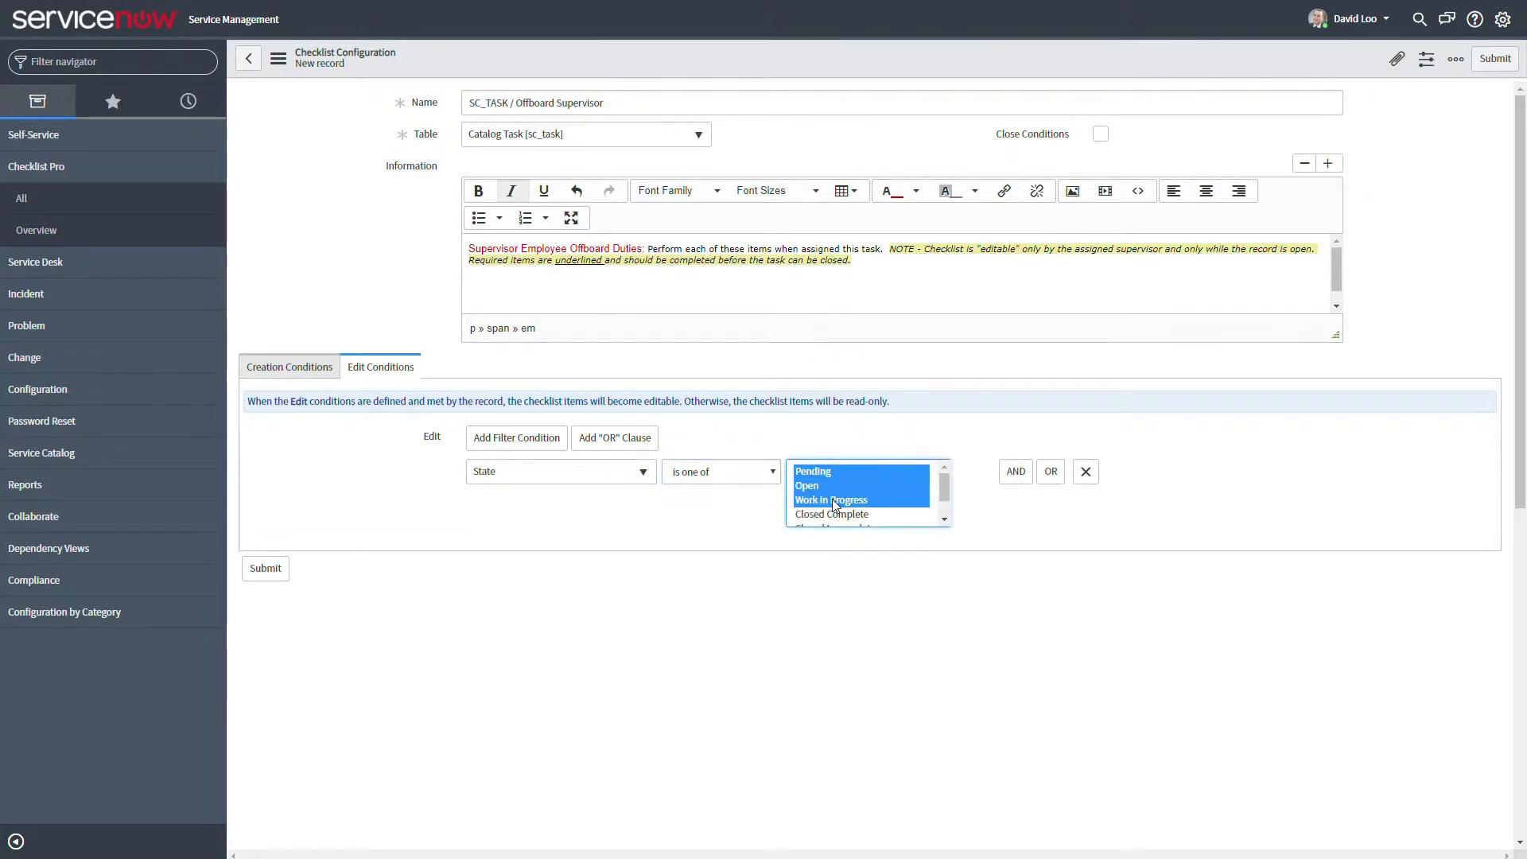
# - Add an AND condition that Assigned to is (dynamic) Me
pyautogui.click(1015, 476)
pyautogui.click(580, 579)
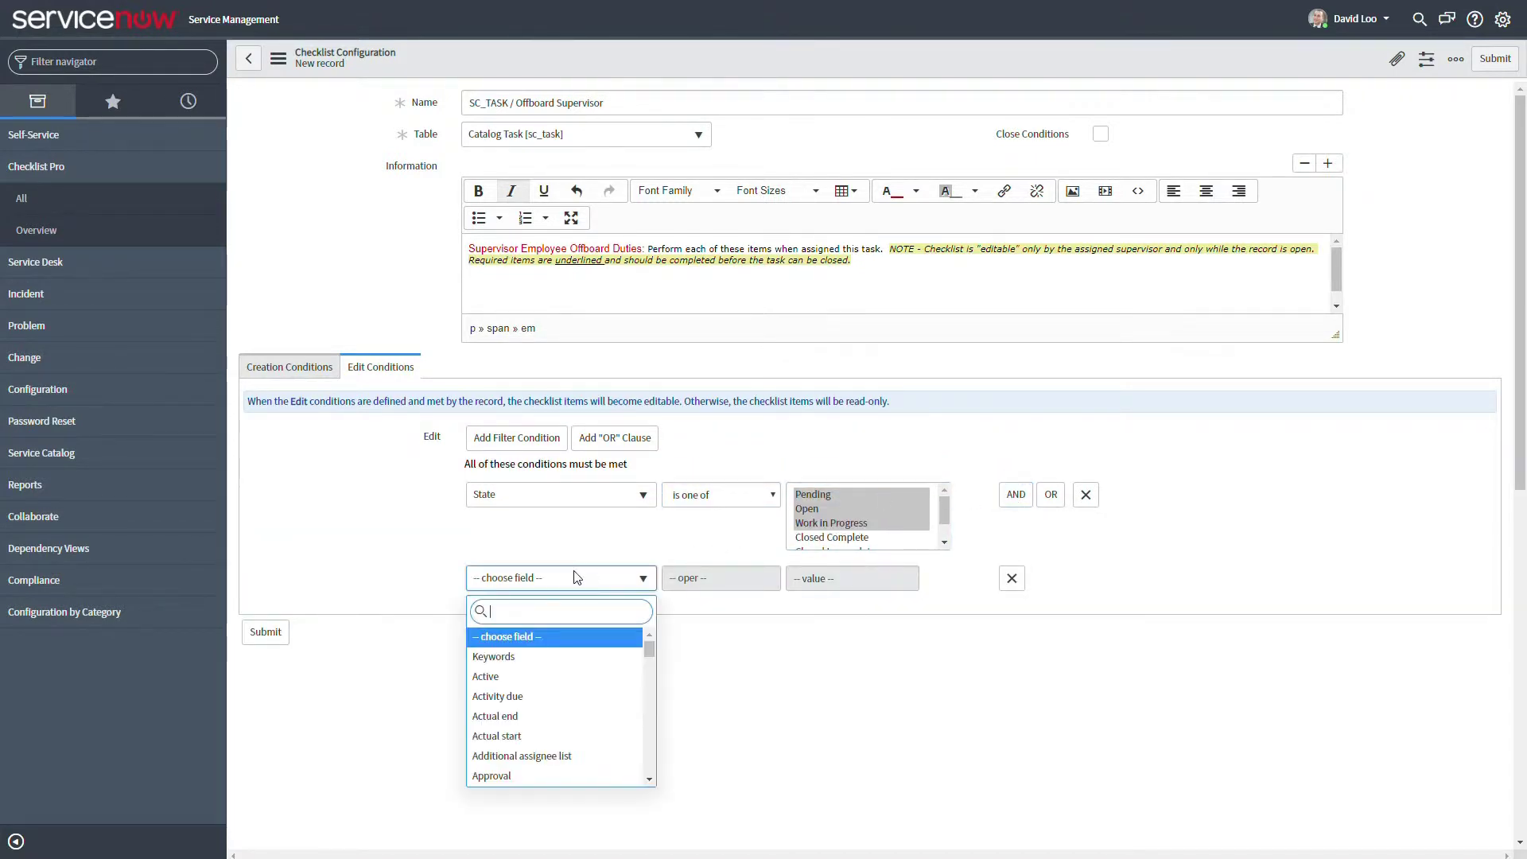
pyautogui.write('ass')
pyautogui.press('Down')
pyautogui.press('Return')
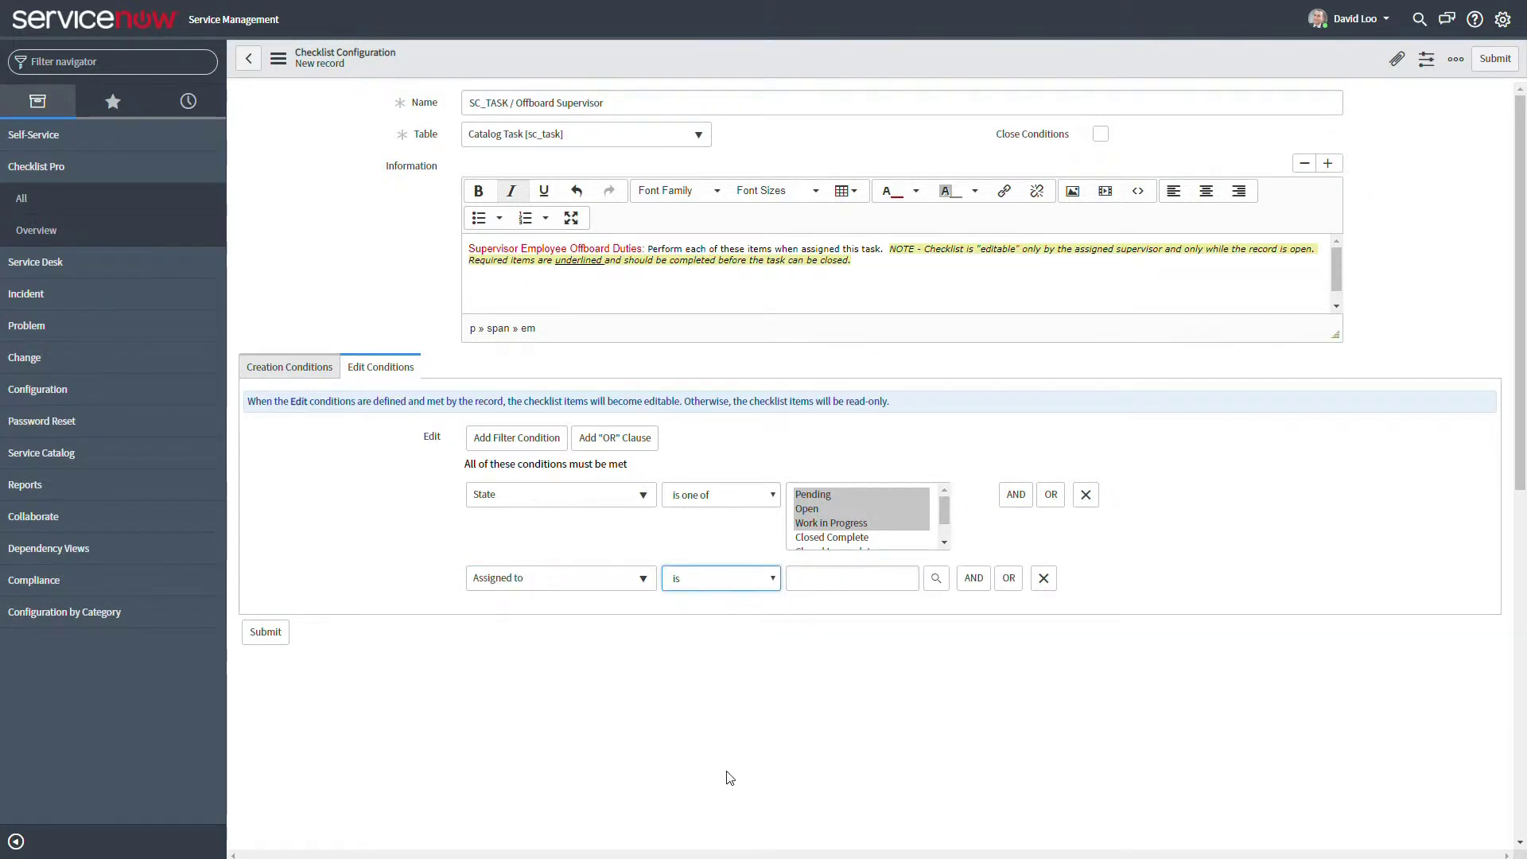
pyautogui.press('Down')
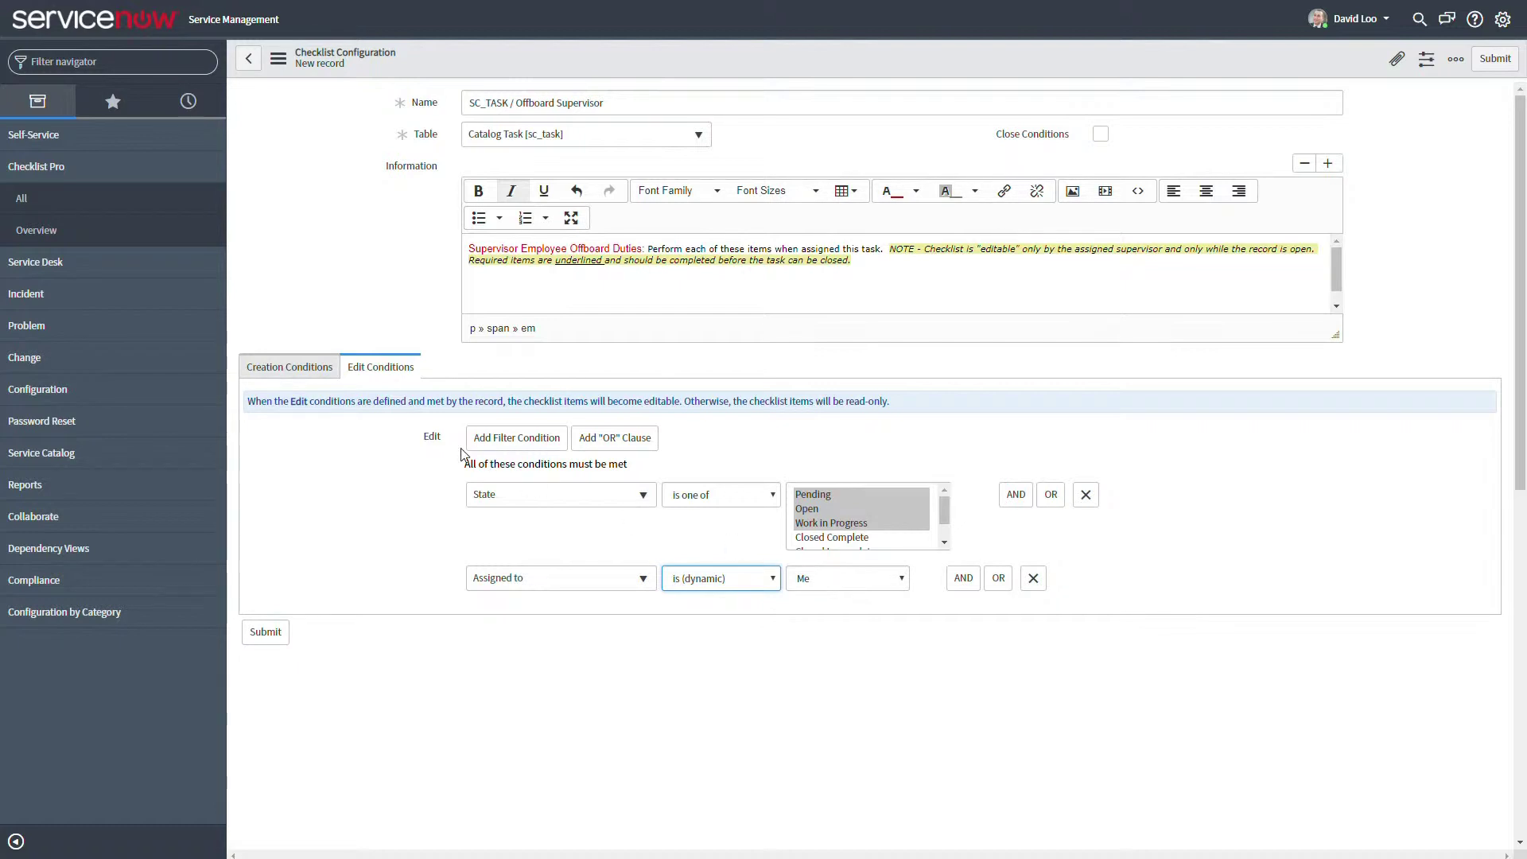
# - Enable close conditions for State is one of Closed Complete, Closed Incomplete or Closed Skipped, with Enforce on
pyautogui.click(1101, 134)
pyautogui.click(491, 409)
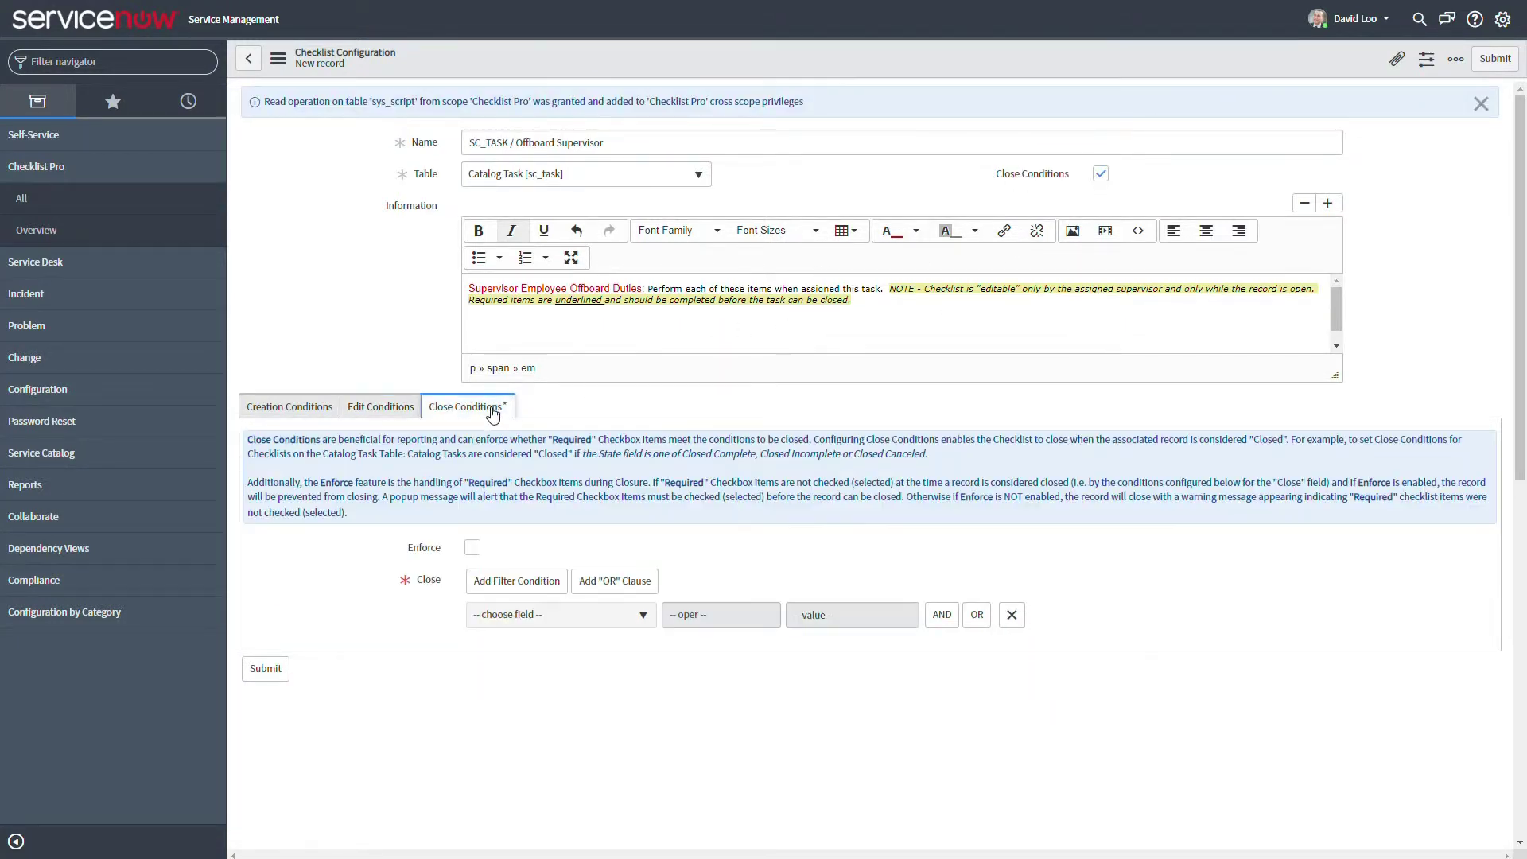
pyautogui.click(540, 617)
pyautogui.write('state')
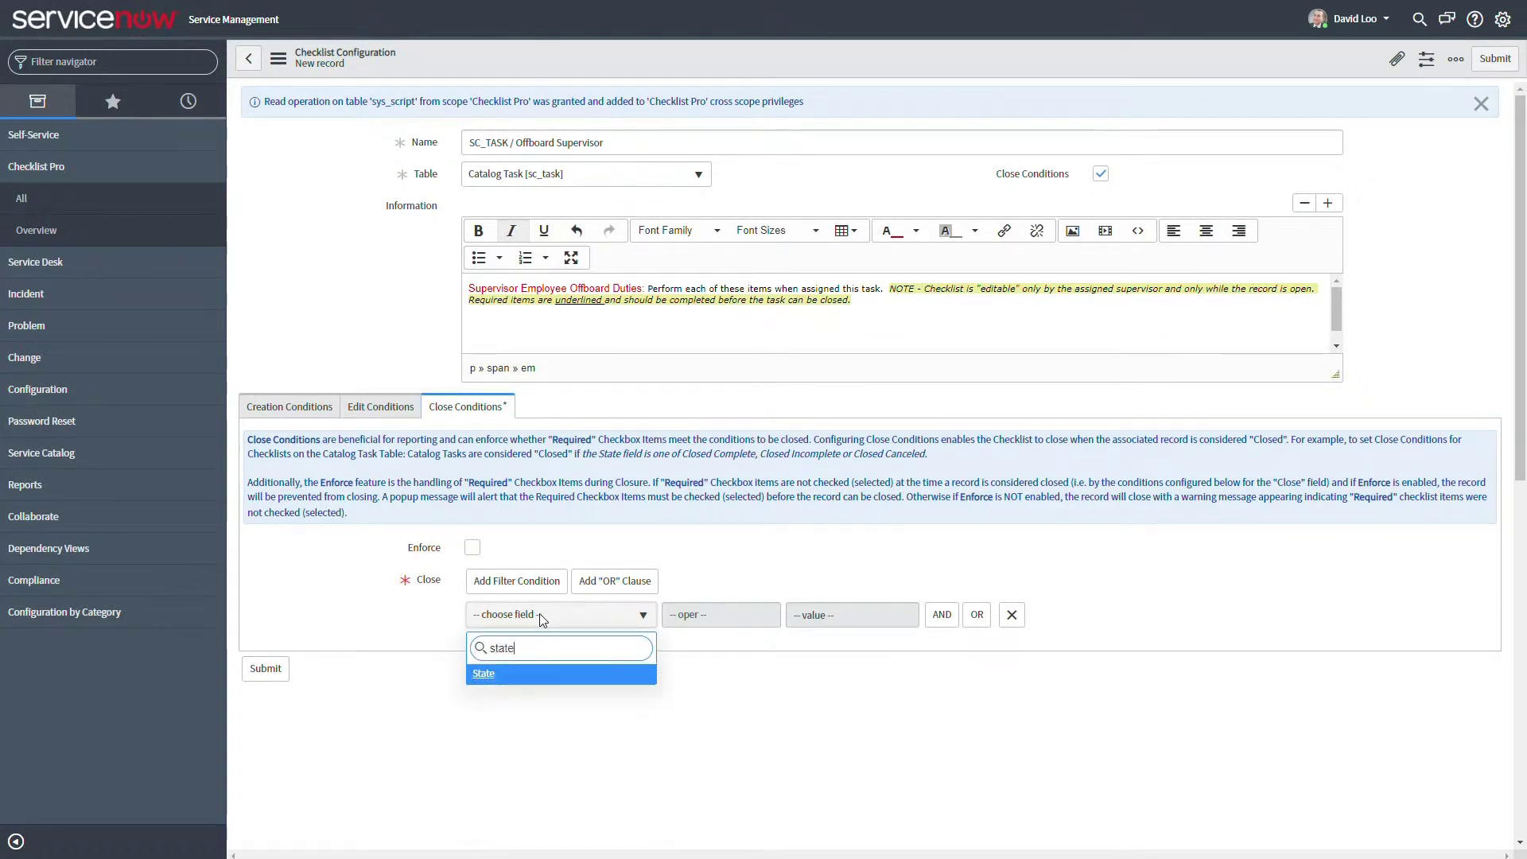
pyautogui.press('Return')
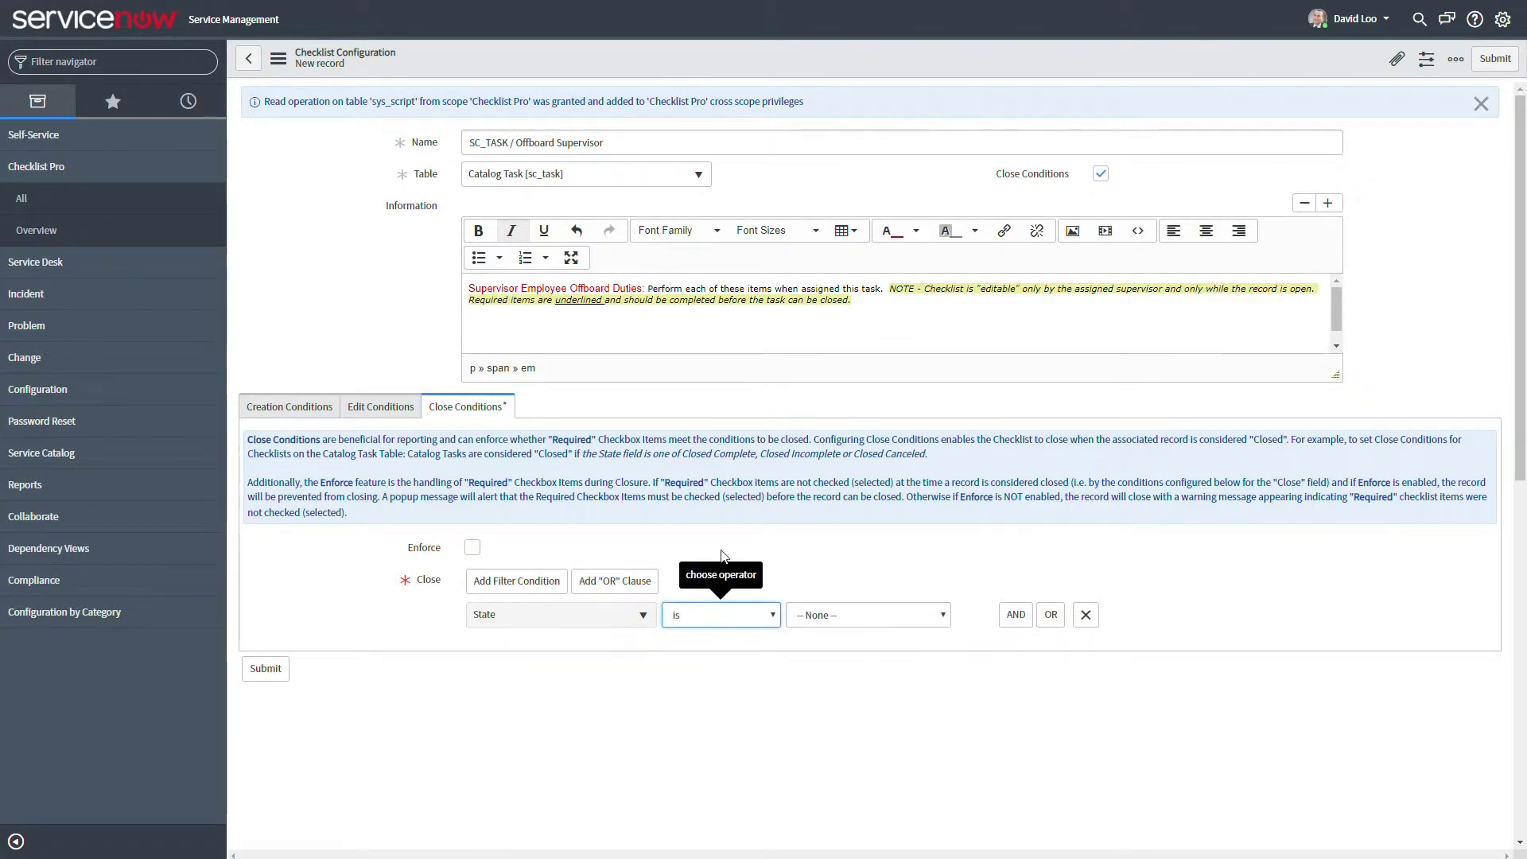
pyautogui.press('Down')
pyautogui.press('Down')
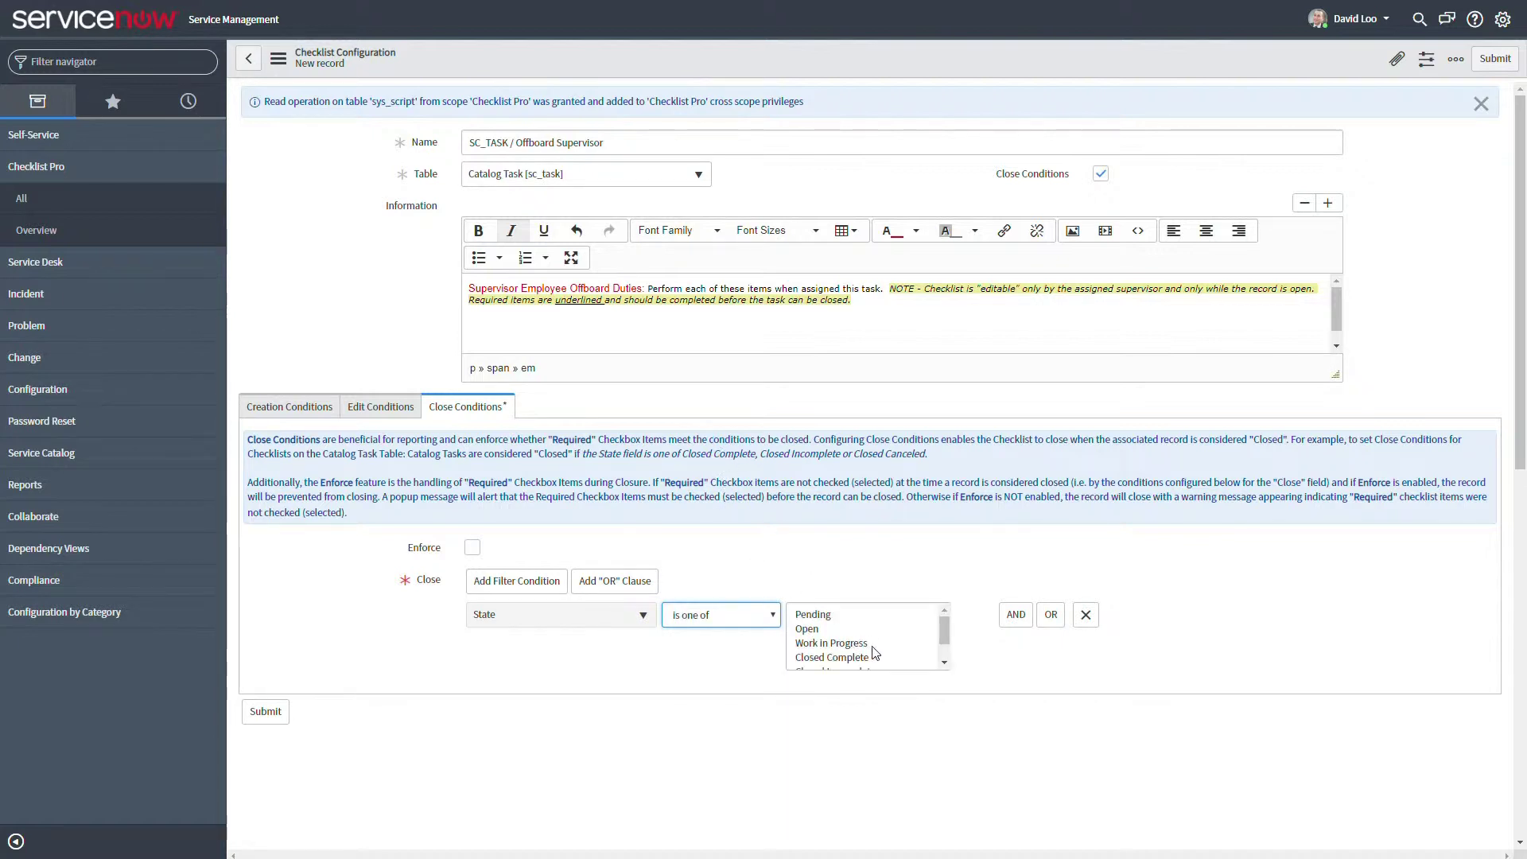
pyautogui.scroll(-1, 859, 637)
pyautogui.click(859, 629)
pyautogui.keyDown('shift'); pyautogui.click(861, 658); pyautogui.keyUp('shift')
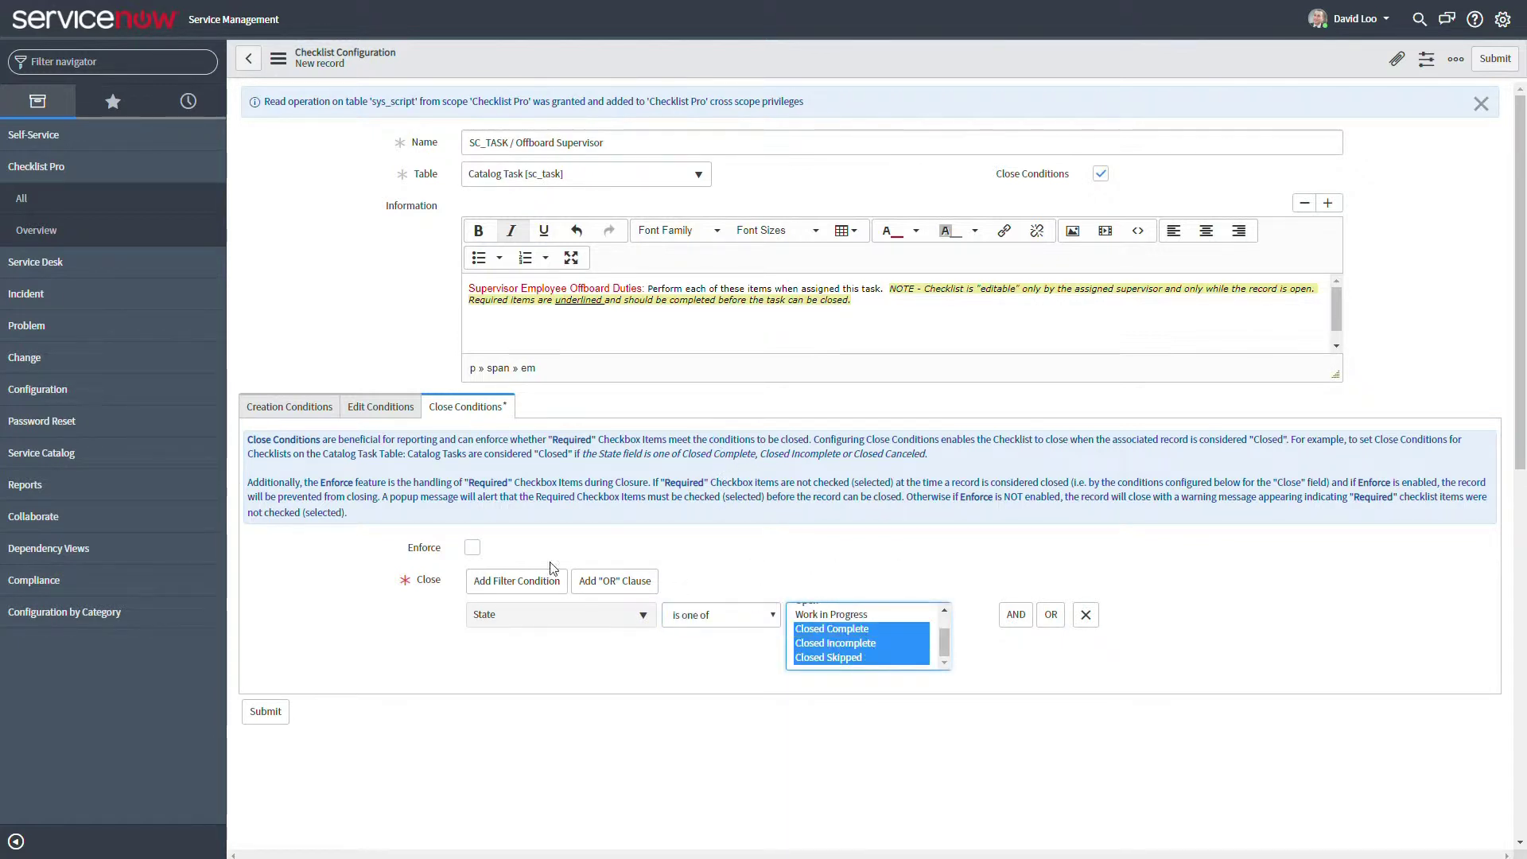
pyautogui.click(472, 549)
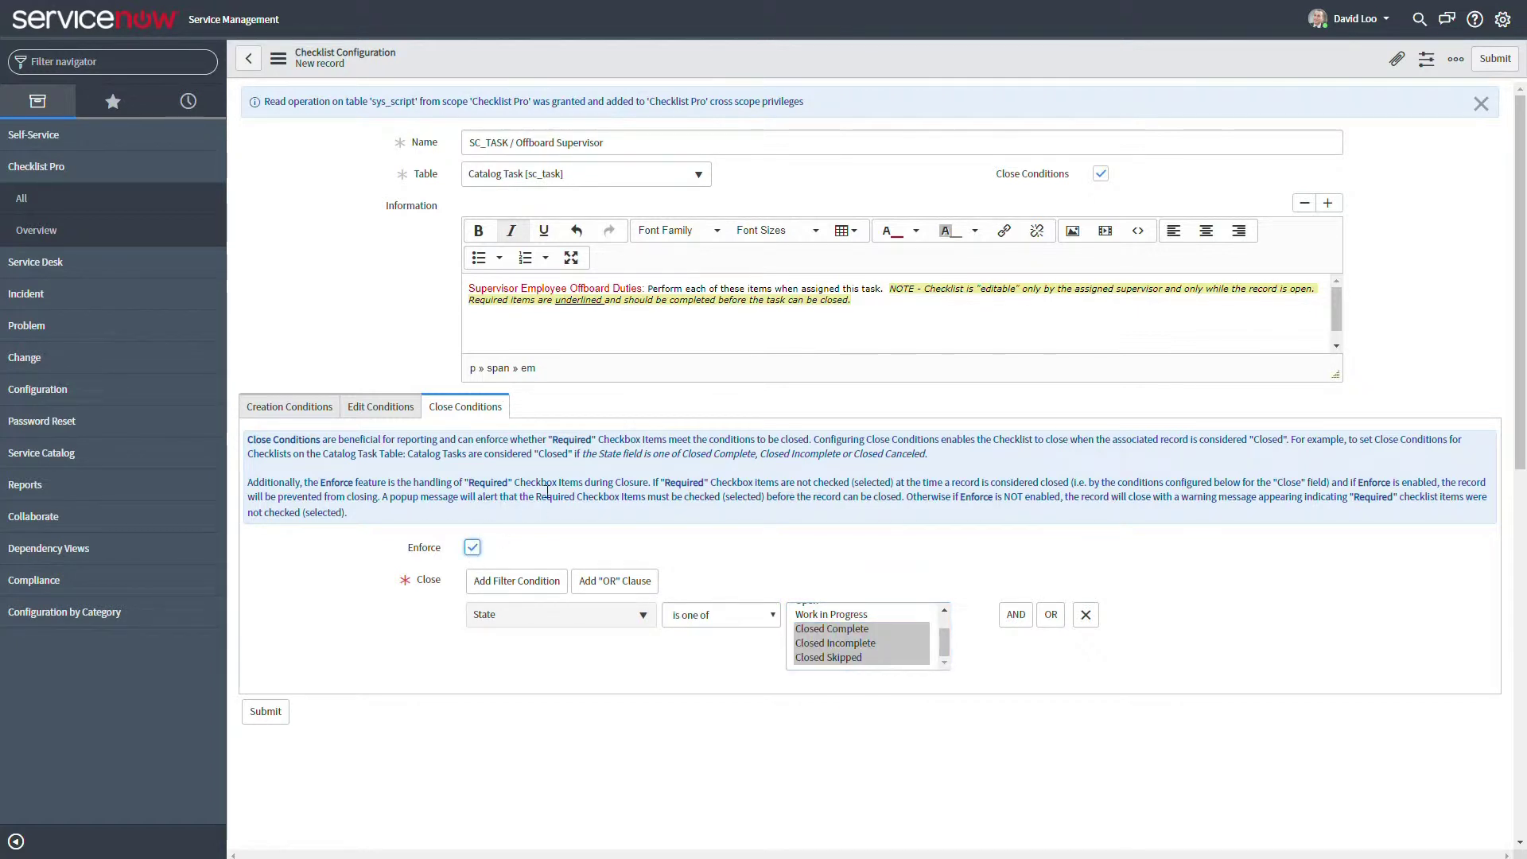
# - Save the checklist configuration and begin a new template item
pyautogui.rightClick(803, 63)
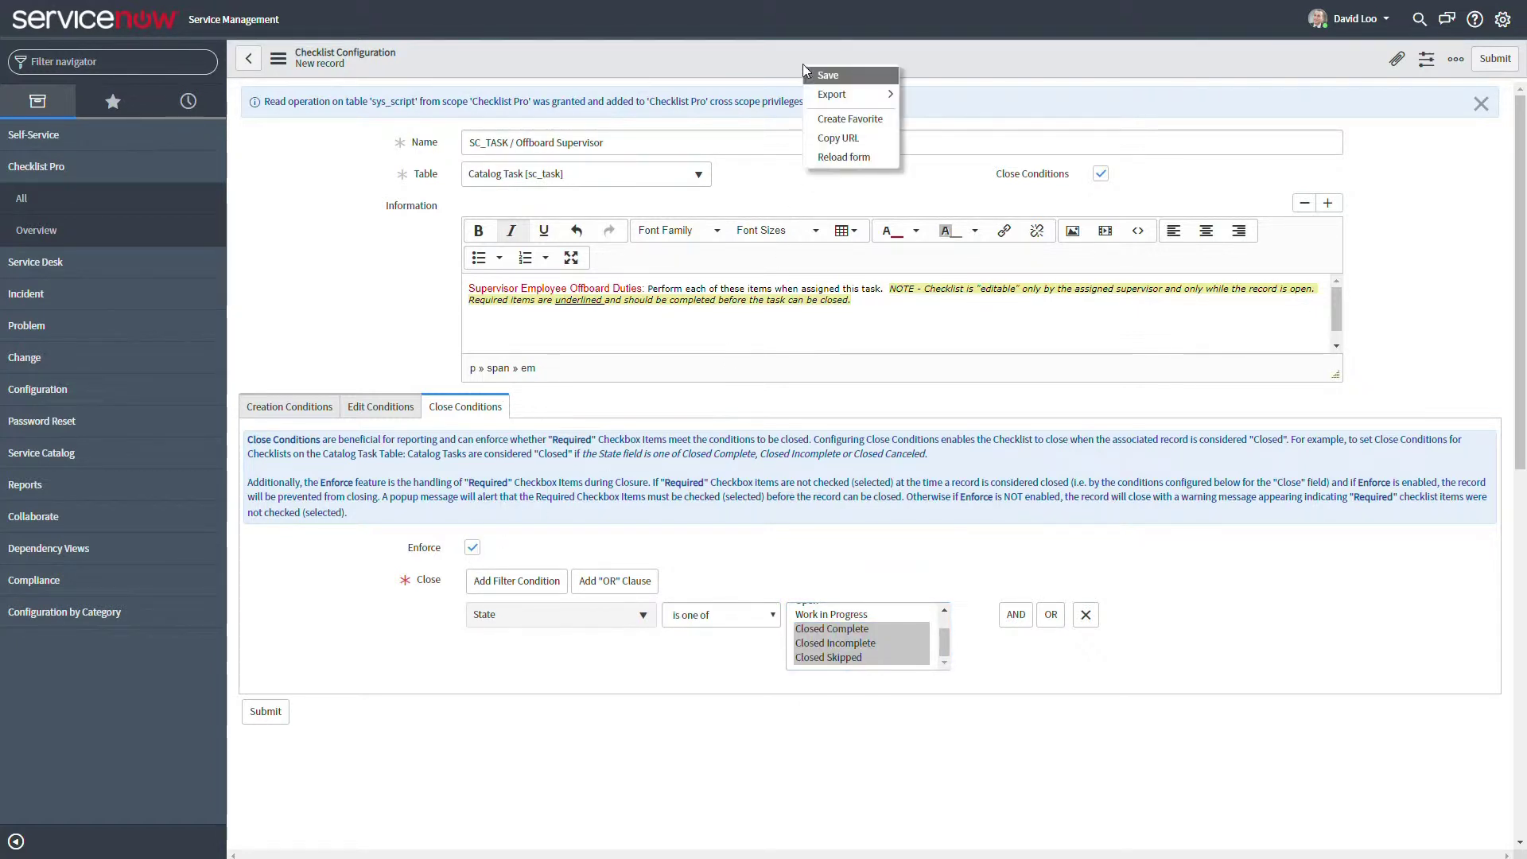
pyautogui.click(828, 77)
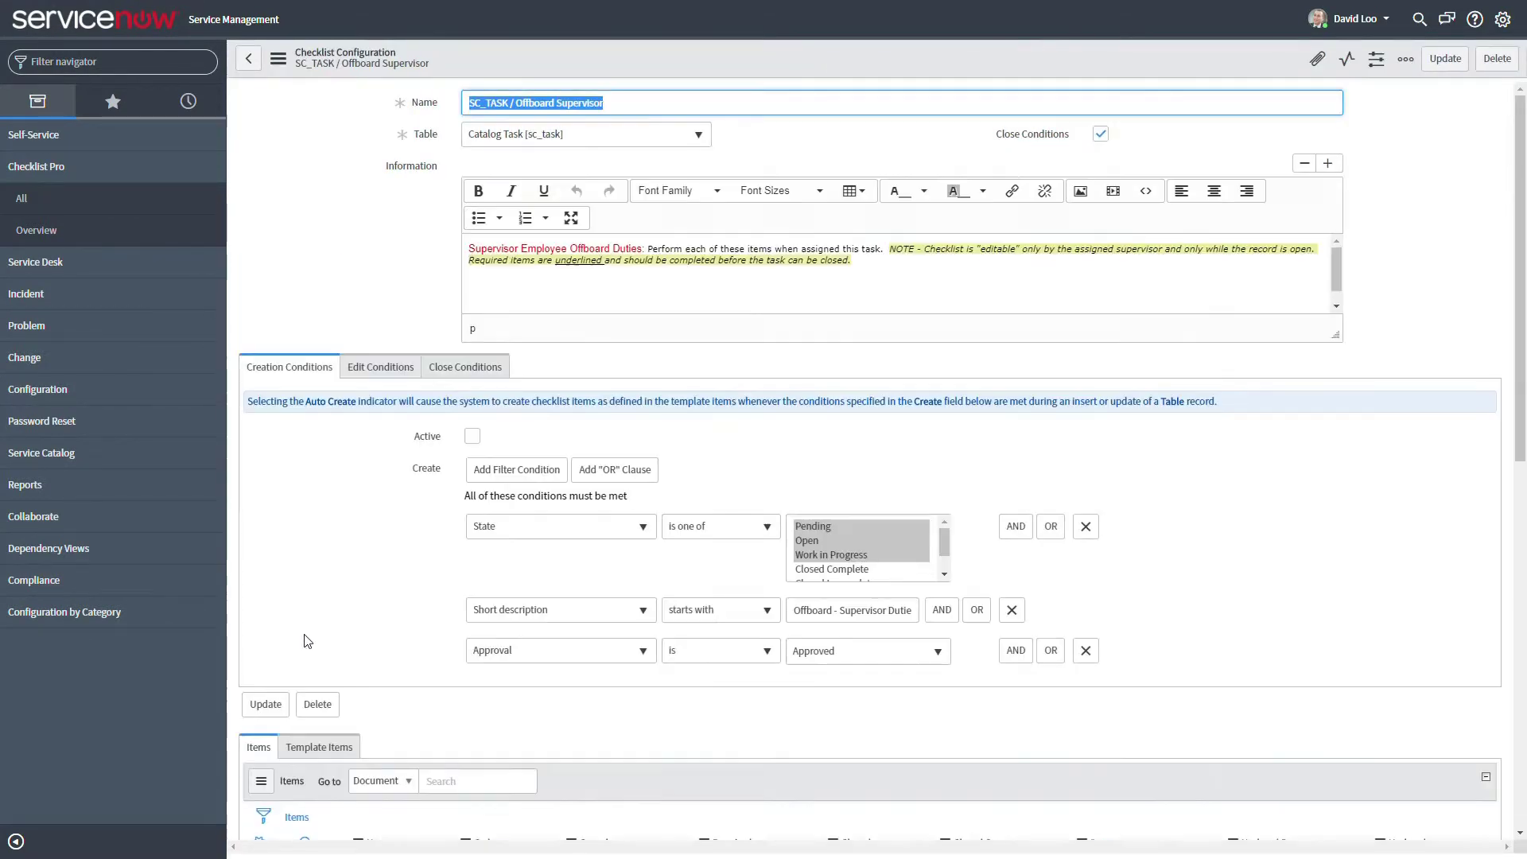
pyautogui.click(318, 748)
pyautogui.scroll(-1, 375, 716)
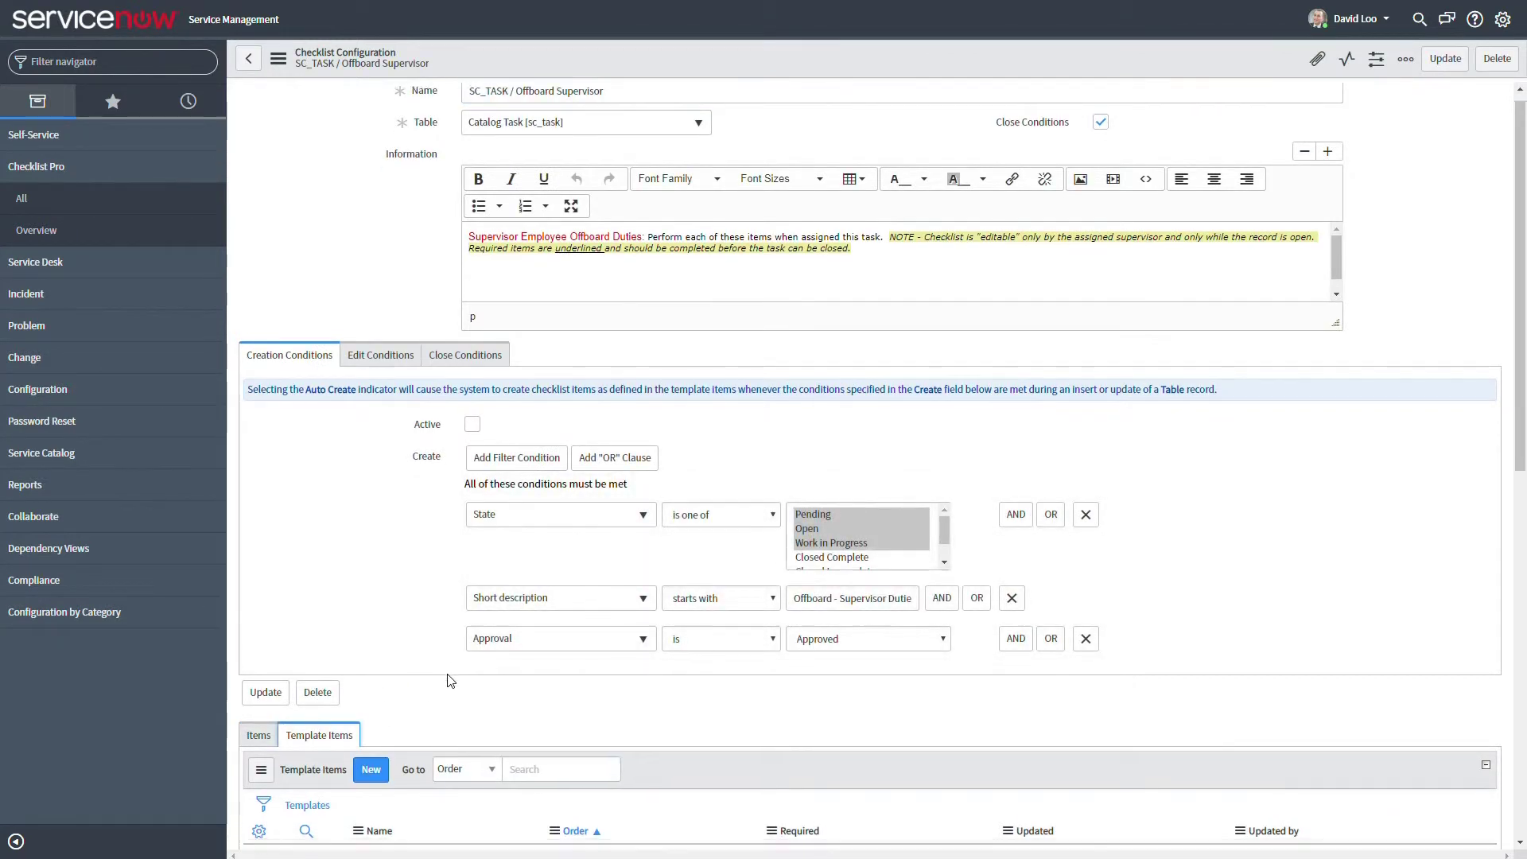
pyautogui.click(372, 701)
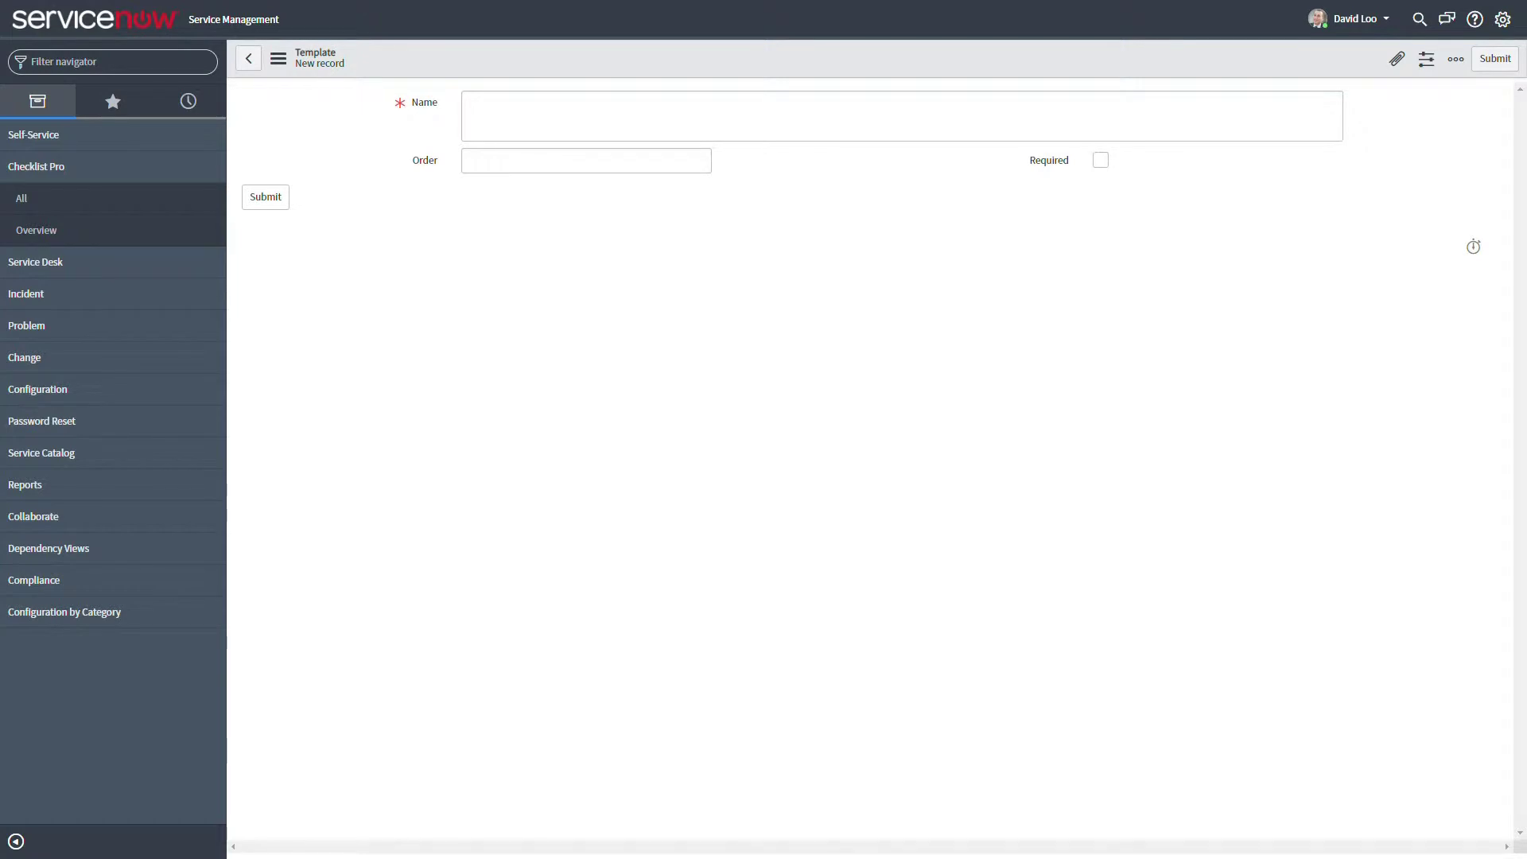
# - Save the first template item with its pasted name and order 10
pyautogui.write('Remove employee from upcoming meetings')
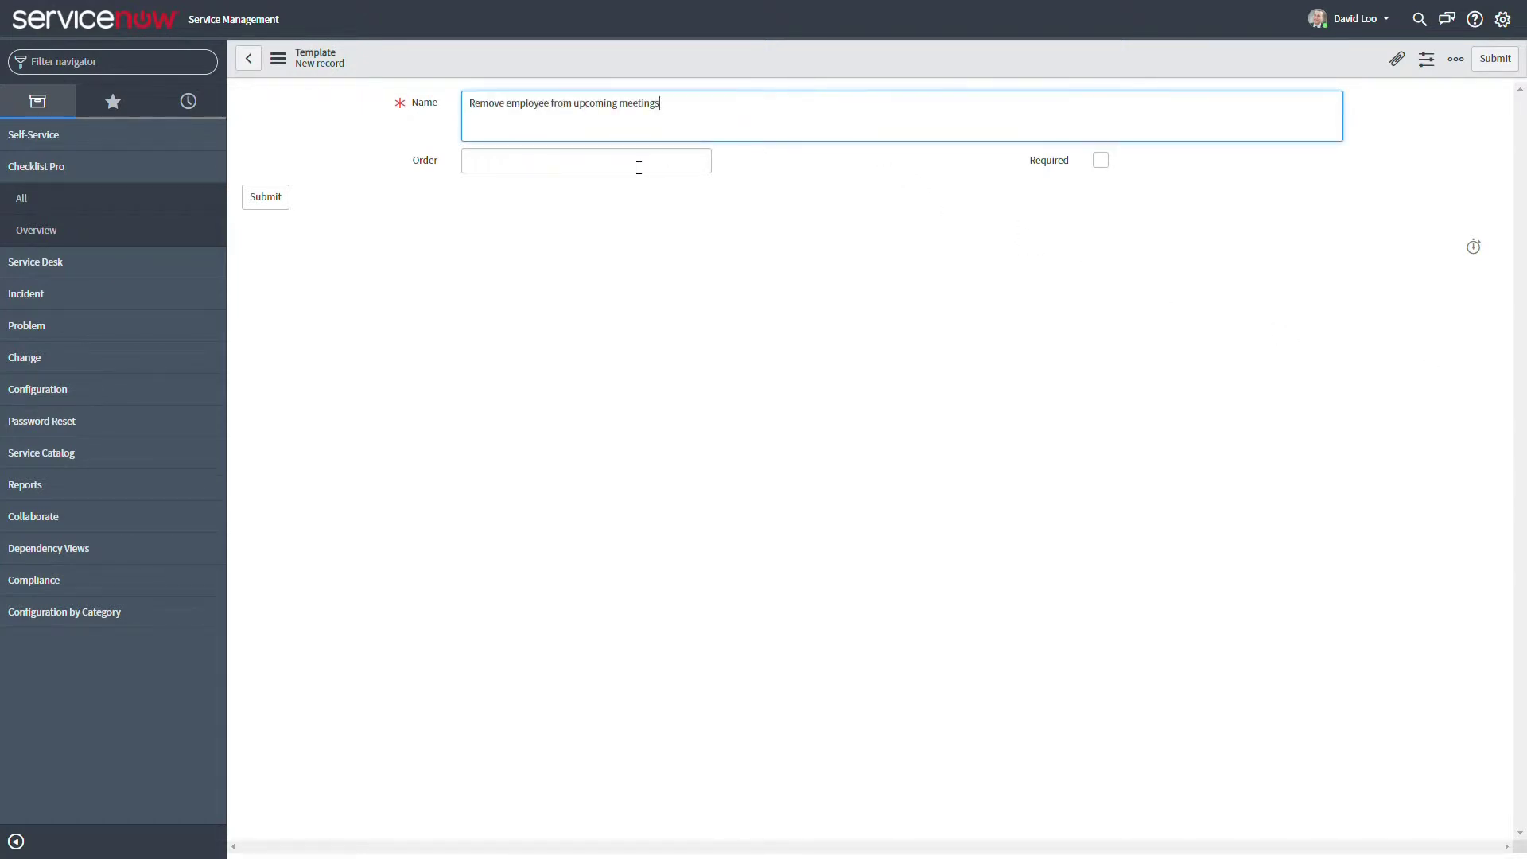
pyautogui.click(649, 167)
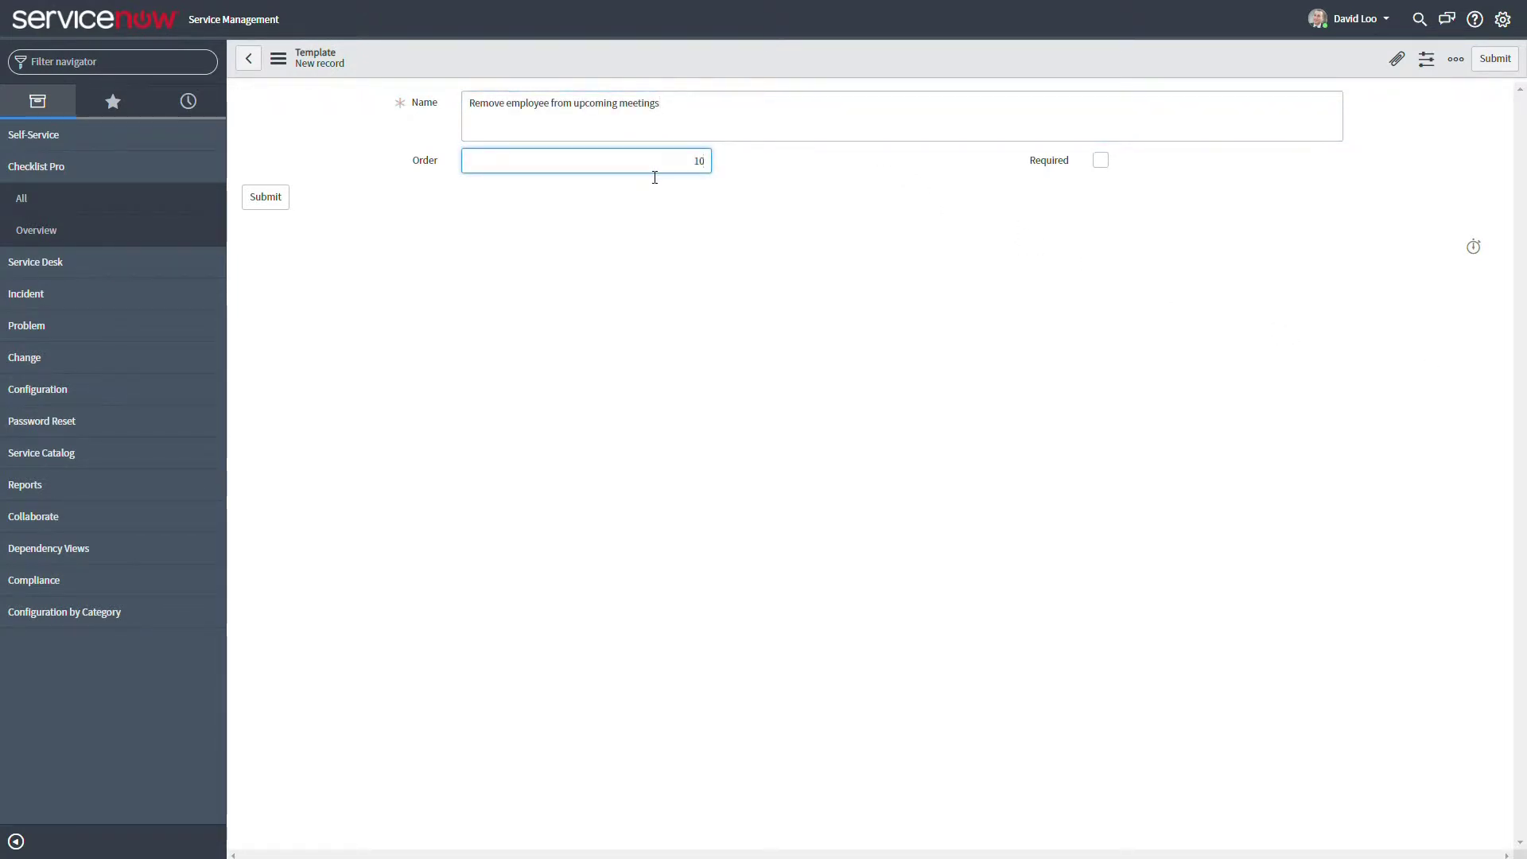
pyautogui.rightClick(841, 63)
pyautogui.click(877, 74)
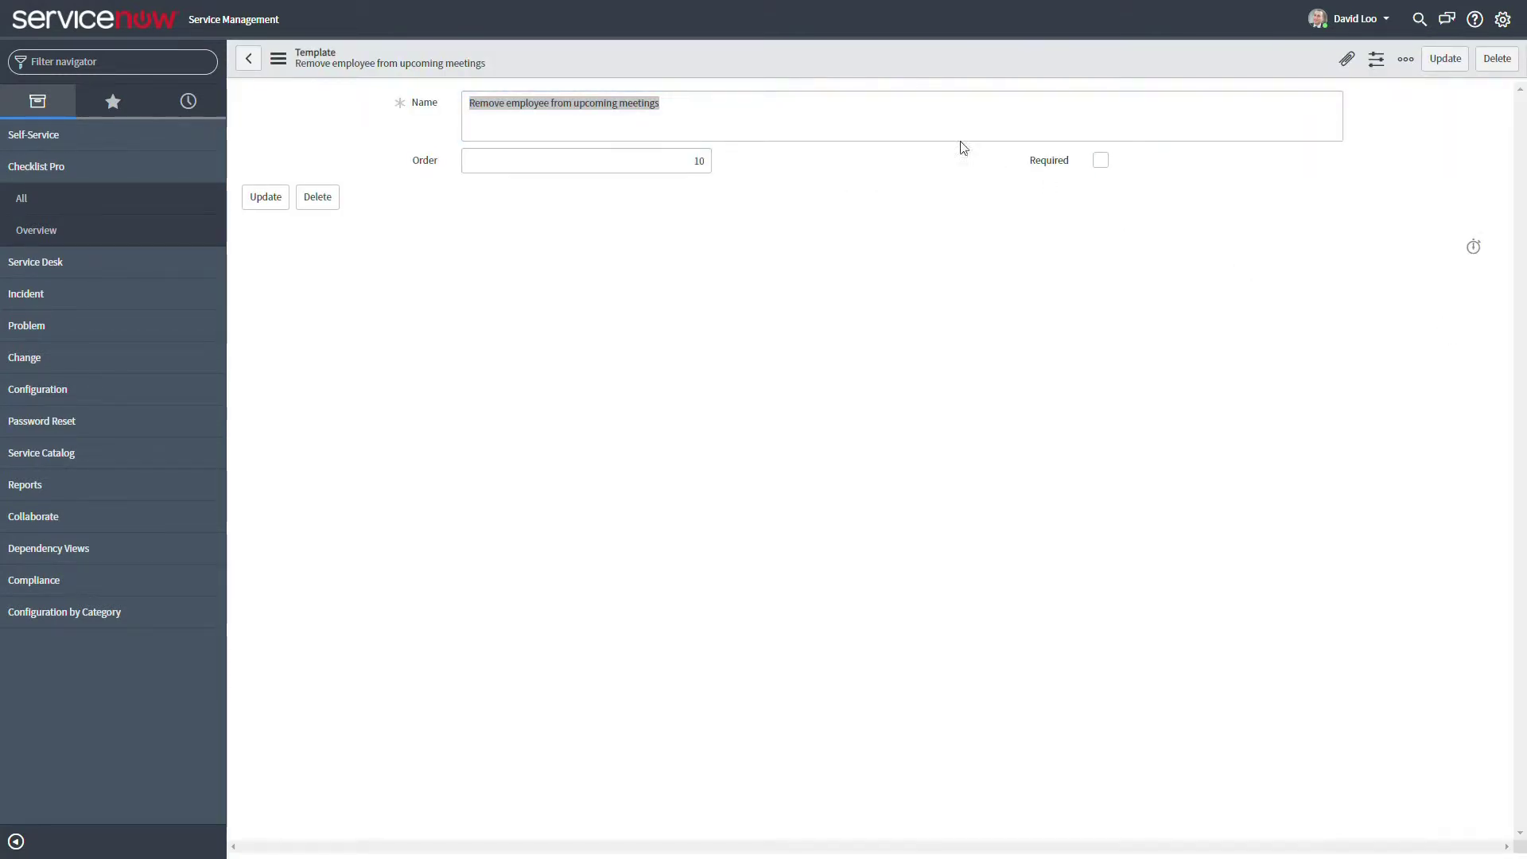
# - Insert a second template item 'Redirect incoming calls/emails to superior' with order 20
pyautogui.moveTo(770, 109); pyautogui.dragTo(470, 92)
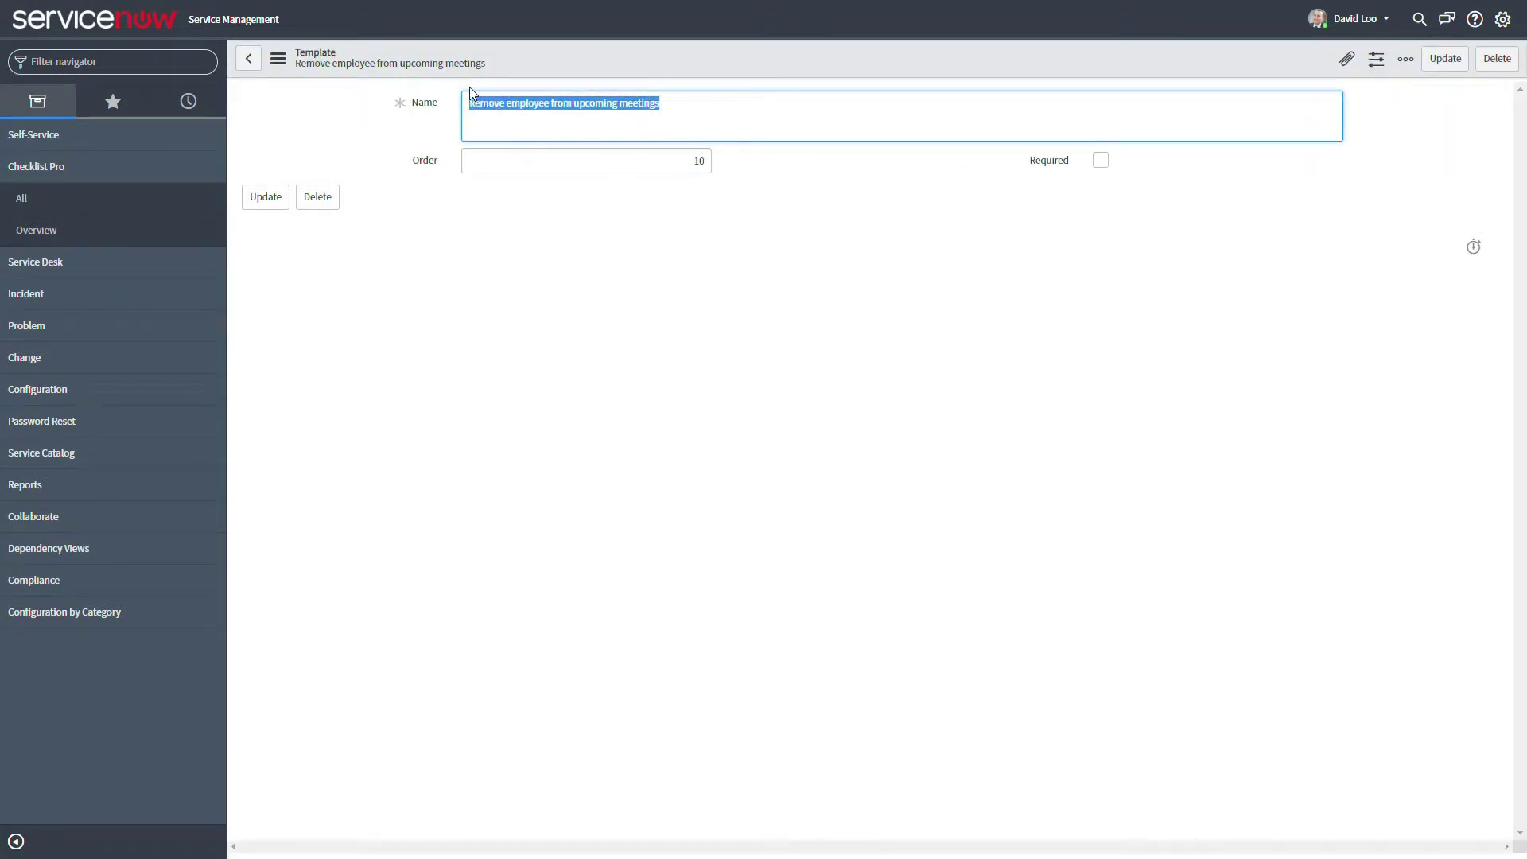
pyautogui.write('Redirect incoming calls/emails to superior')
pyautogui.moveTo(682, 170); pyautogui.dragTo(715, 171)
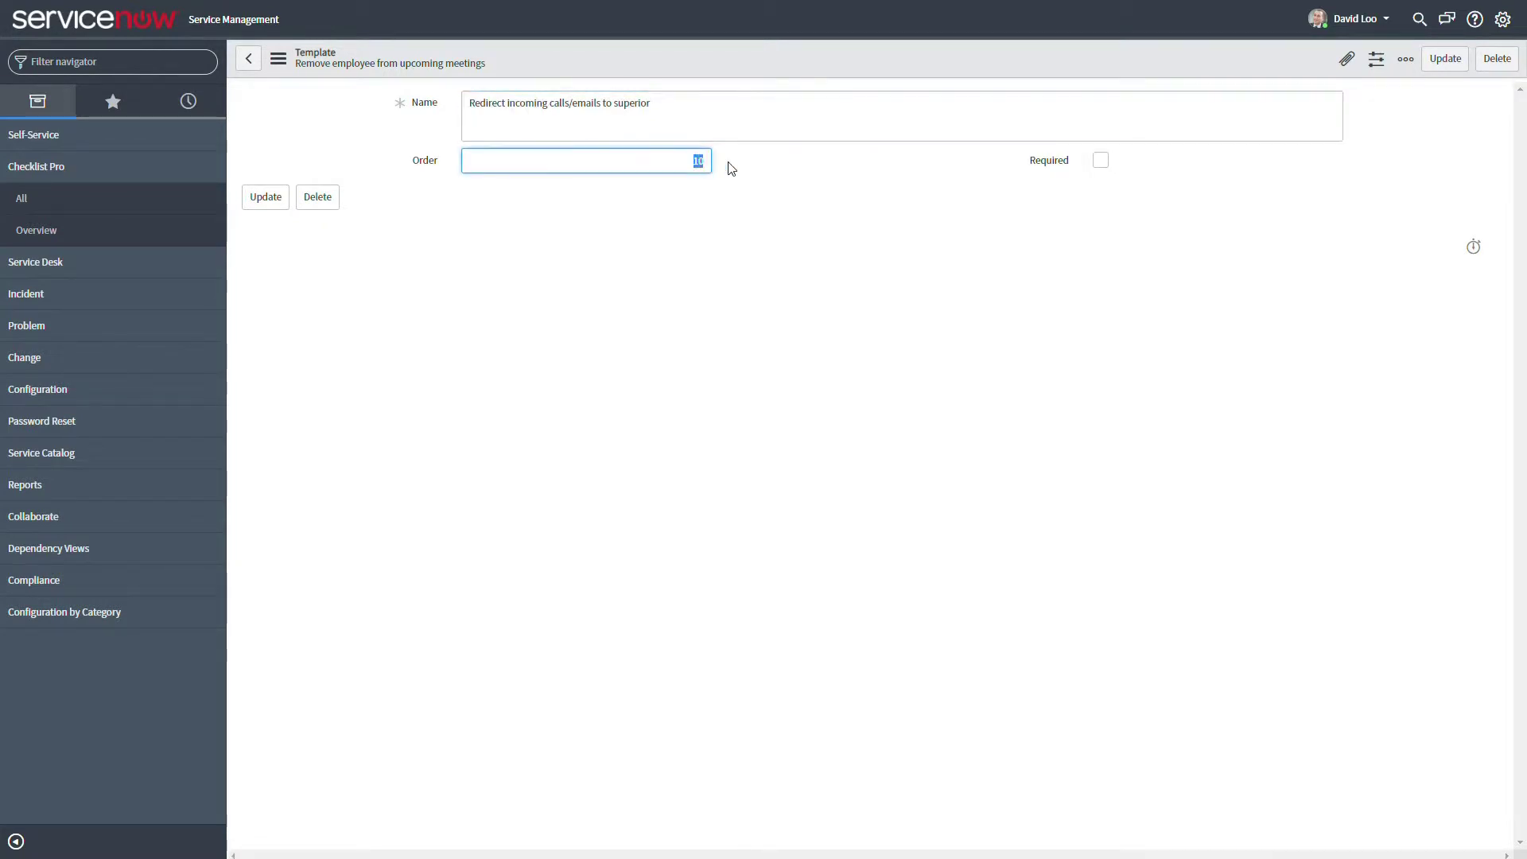
pyautogui.write('2')
pyautogui.rightClick(766, 65)
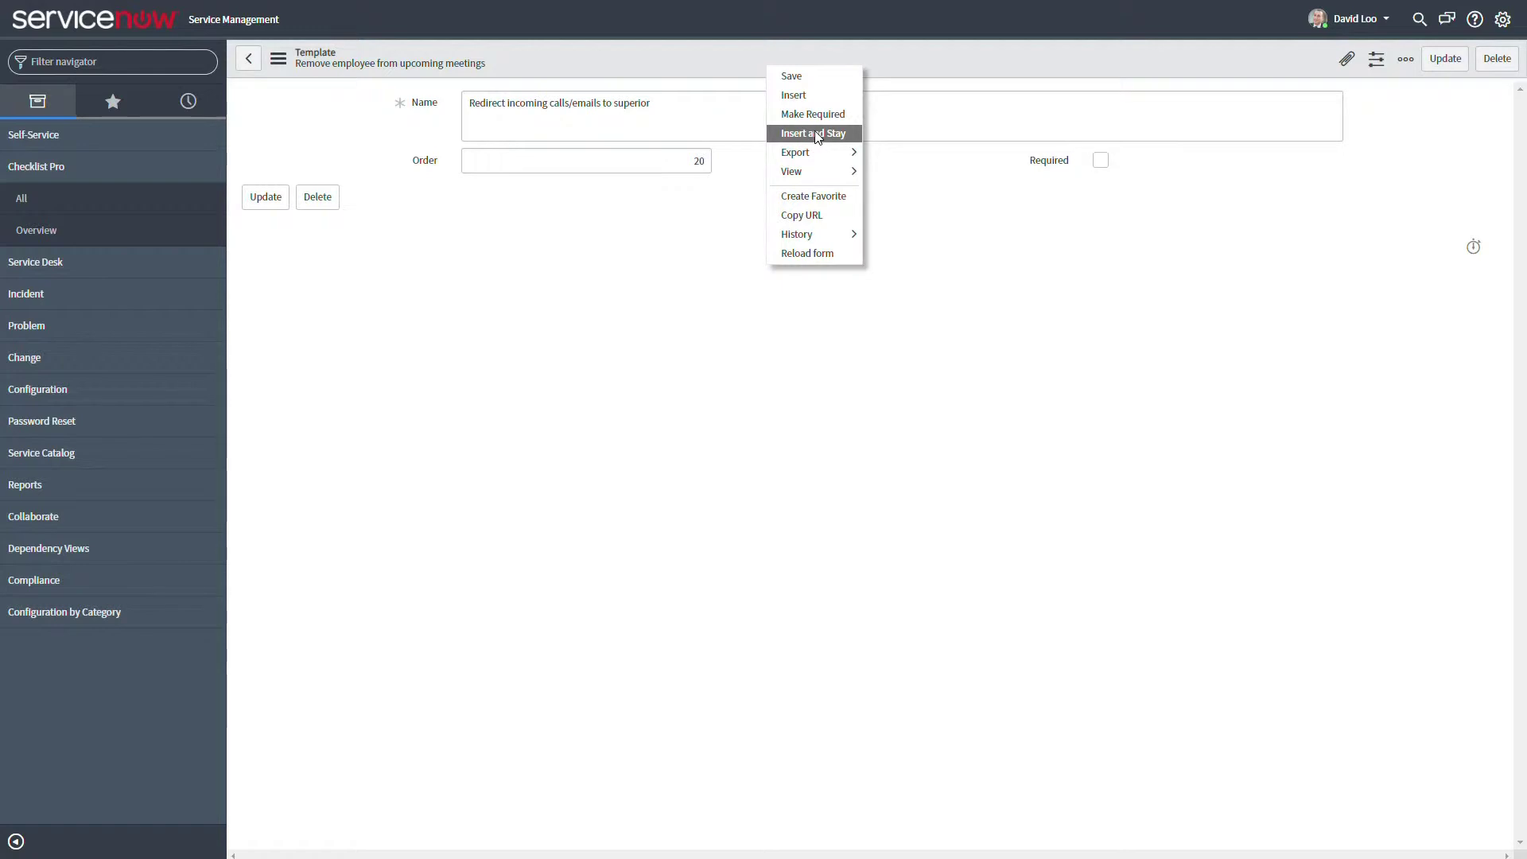
pyautogui.click(818, 134)
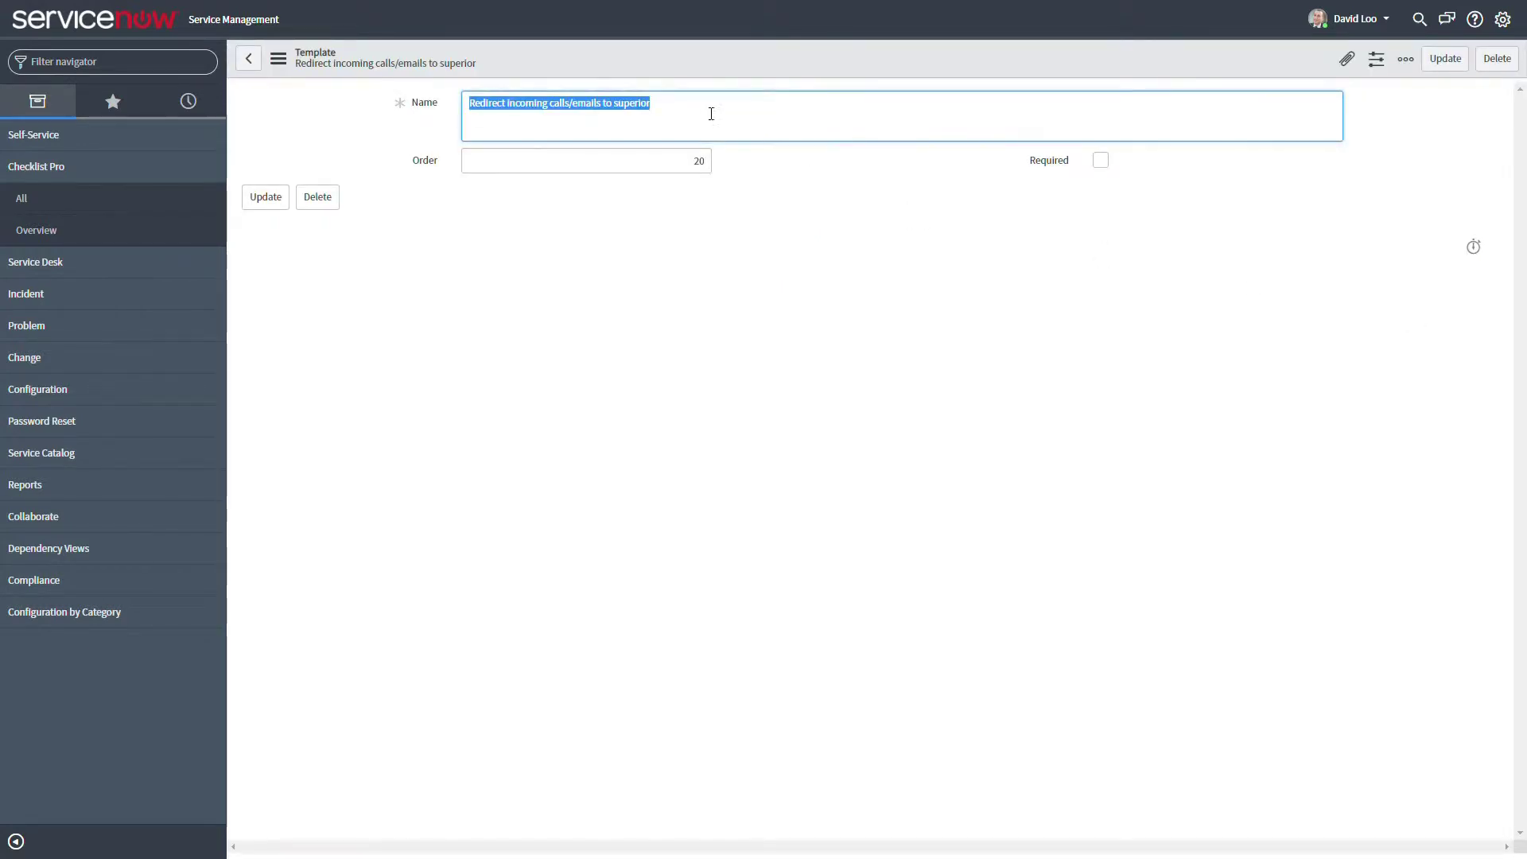
# - Insert and stay on a third item 'Update departments, groups' with order 30
pyautogui.moveTo(609, 103); pyautogui.dragTo(665, 102)
pyautogui.press('BackSpace')
pyautogui.write('Update departments, groups')
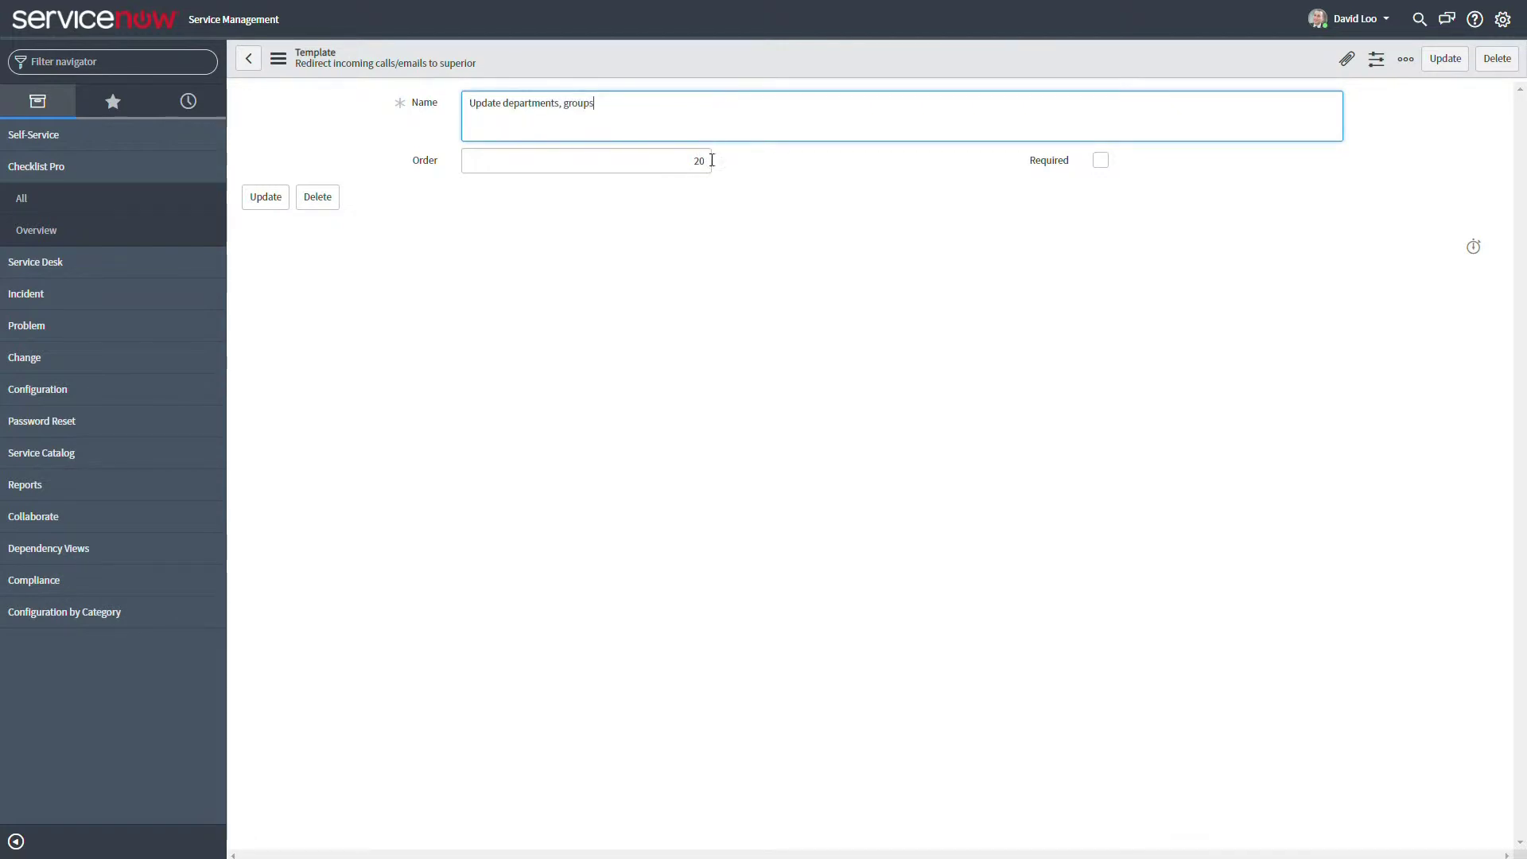
pyautogui.doubleClick(703, 165)
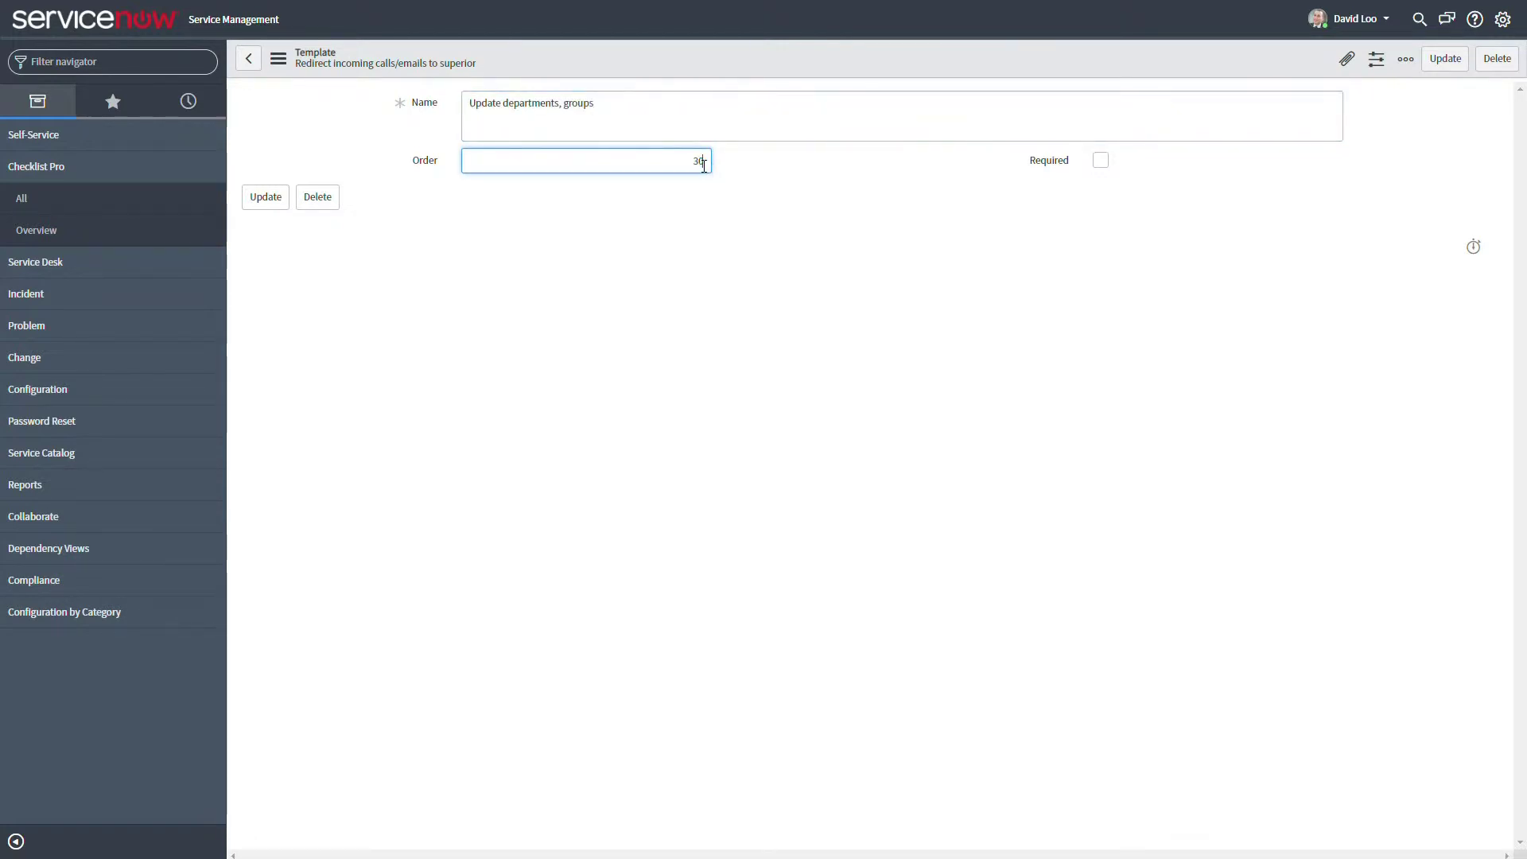
pyautogui.click(806, 195)
pyautogui.rightClick(720, 63)
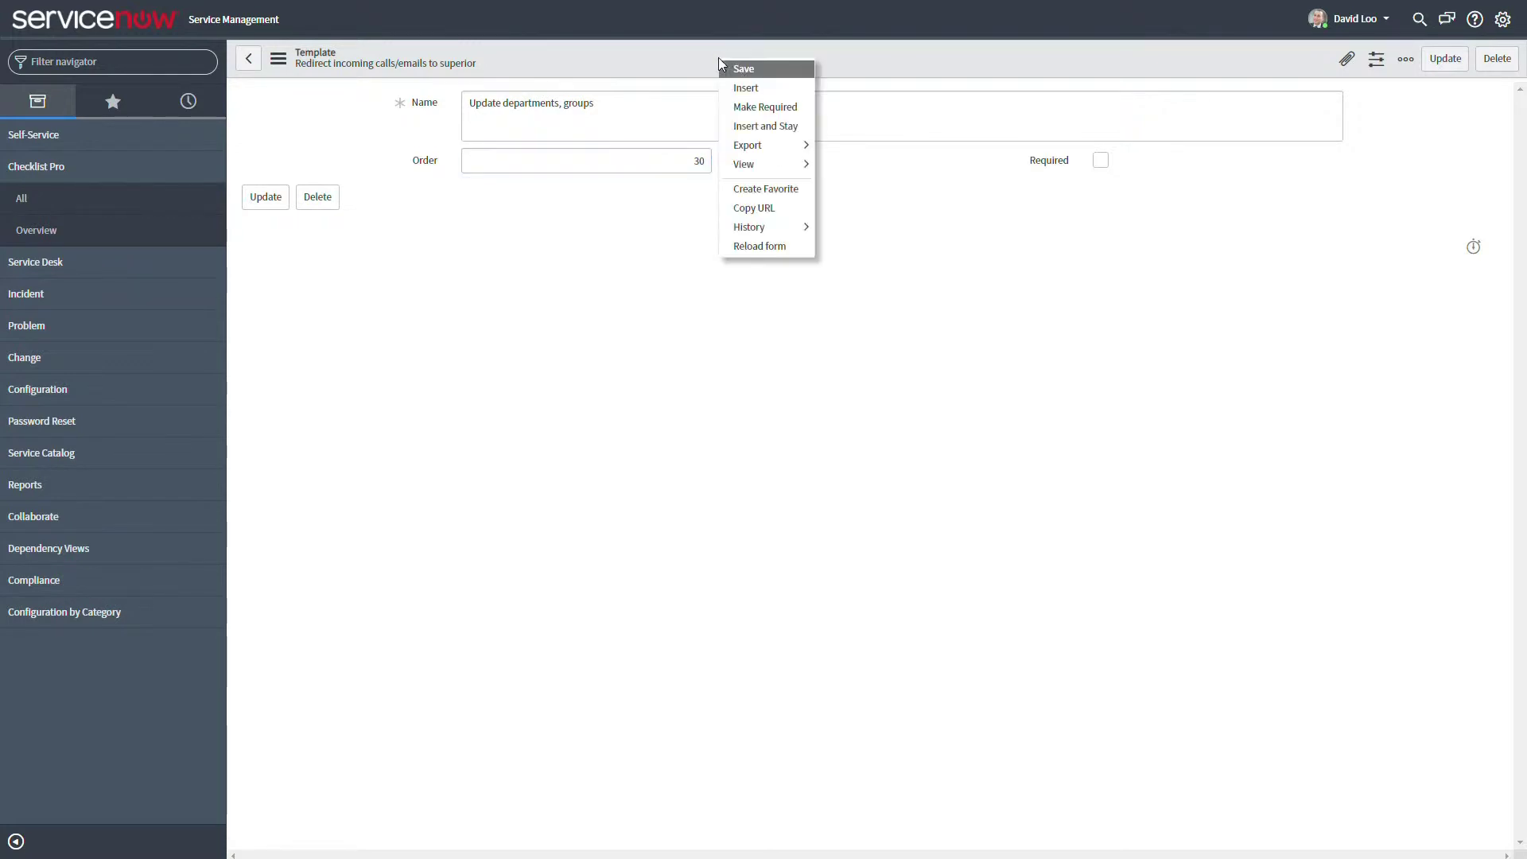
pyautogui.click(781, 126)
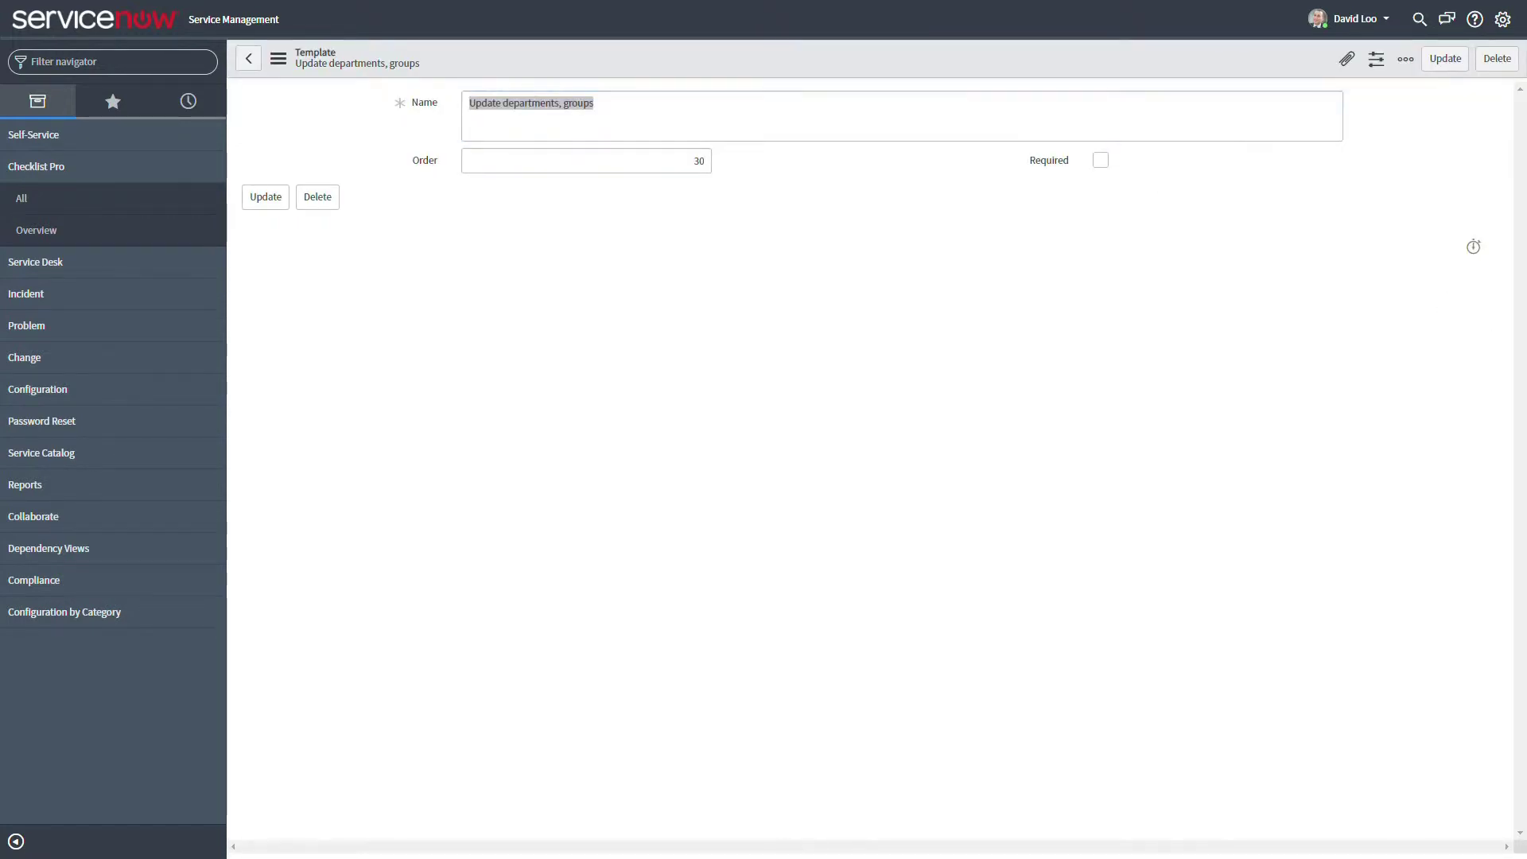
pyautogui.click(637, 115)
# - Insert and stay on the item 'Recovered company assets' with order 40
pyautogui.press('BackSpace')
pyautogui.press('BackSpace')
pyautogui.press('BackSpace')
pyautogui.press('BackSpace')
pyautogui.press('BackSpace')
pyautogui.press('BackSpace')
pyautogui.press('BackSpace')
pyautogui.press('BackSpace')
pyautogui.press('BackSpace')
pyautogui.press('BackSpace')
pyautogui.press('BackSpace')
pyautogui.press('BackSpace')
pyautogui.press('BackSpace')
pyautogui.press('BackSpace')
pyautogui.press('BackSpace')
pyautogui.press('BackSpace')
pyautogui.press('BackSpace')
pyautogui.press('BackSpace')
pyautogui.press('BackSpace')
pyautogui.press('BackSpace')
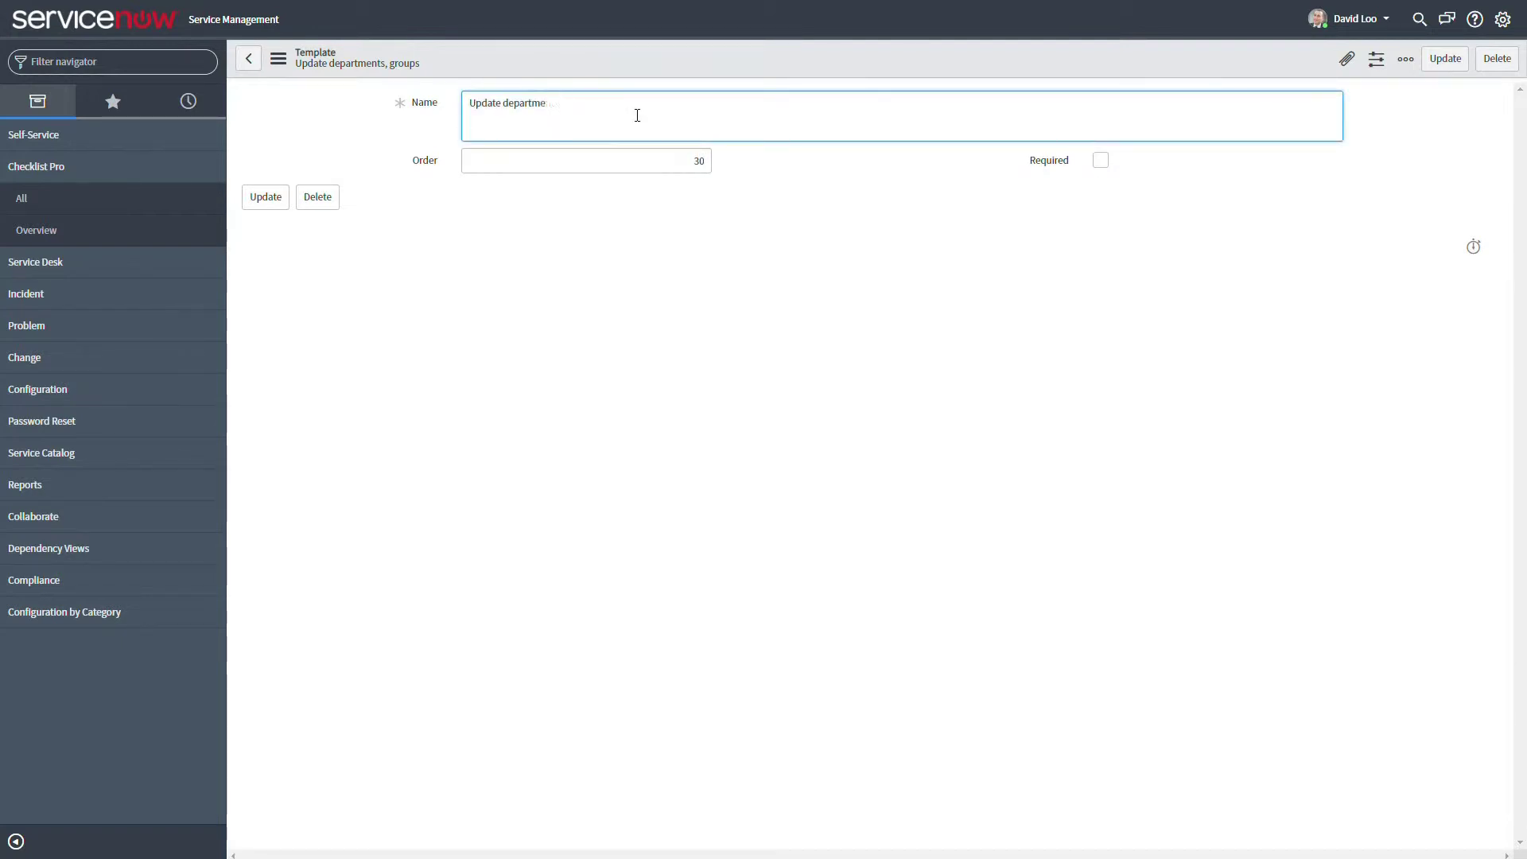
pyautogui.write('Recovered company assets')
pyautogui.click(698, 161)
pyautogui.press('BackSpace')
pyautogui.press('BackSpace')
pyautogui.write('4')
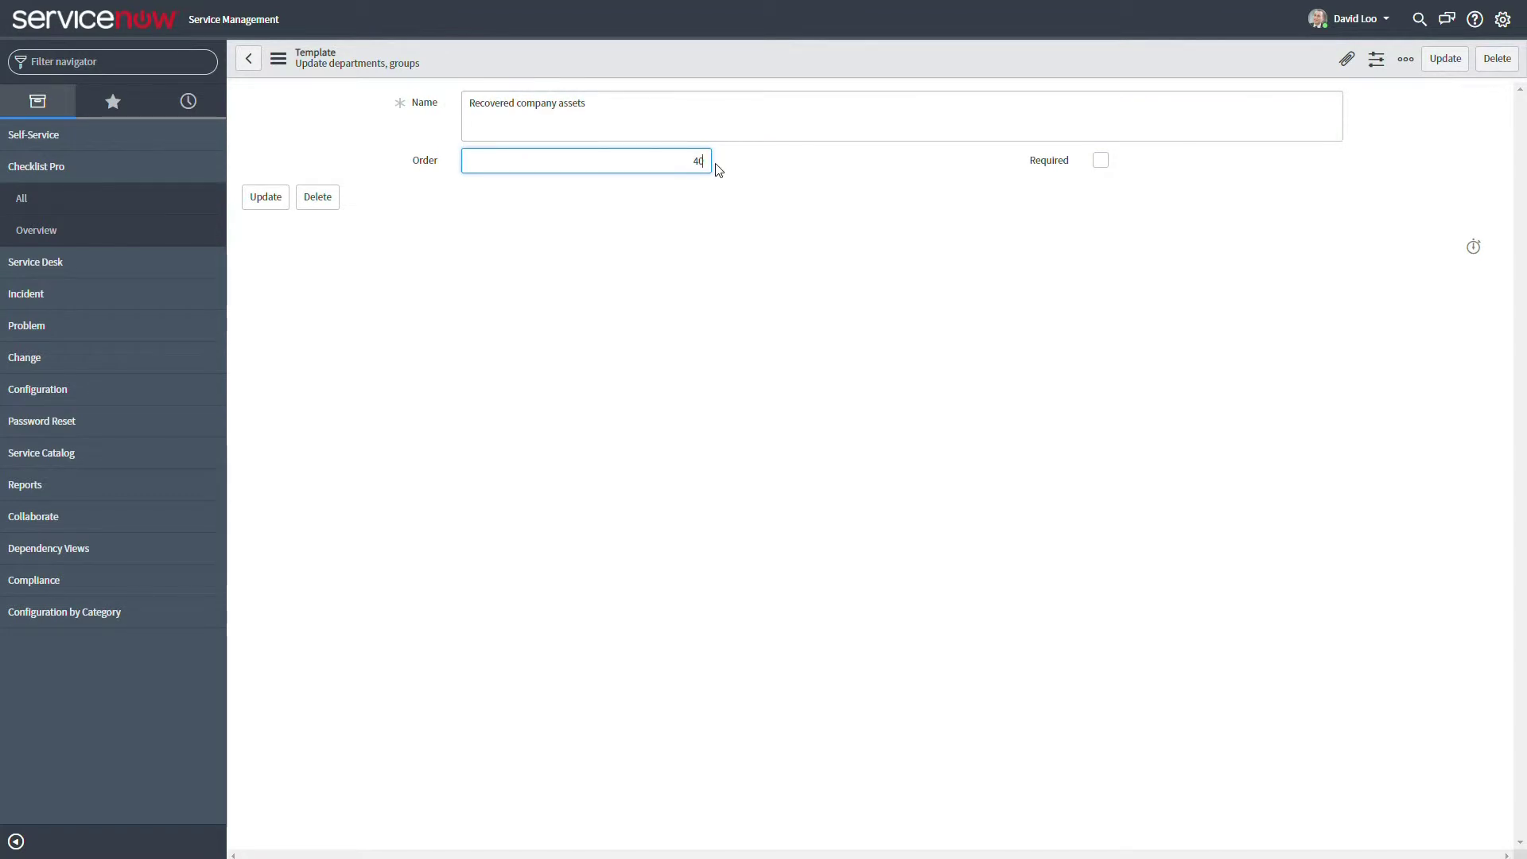
pyautogui.click(767, 194)
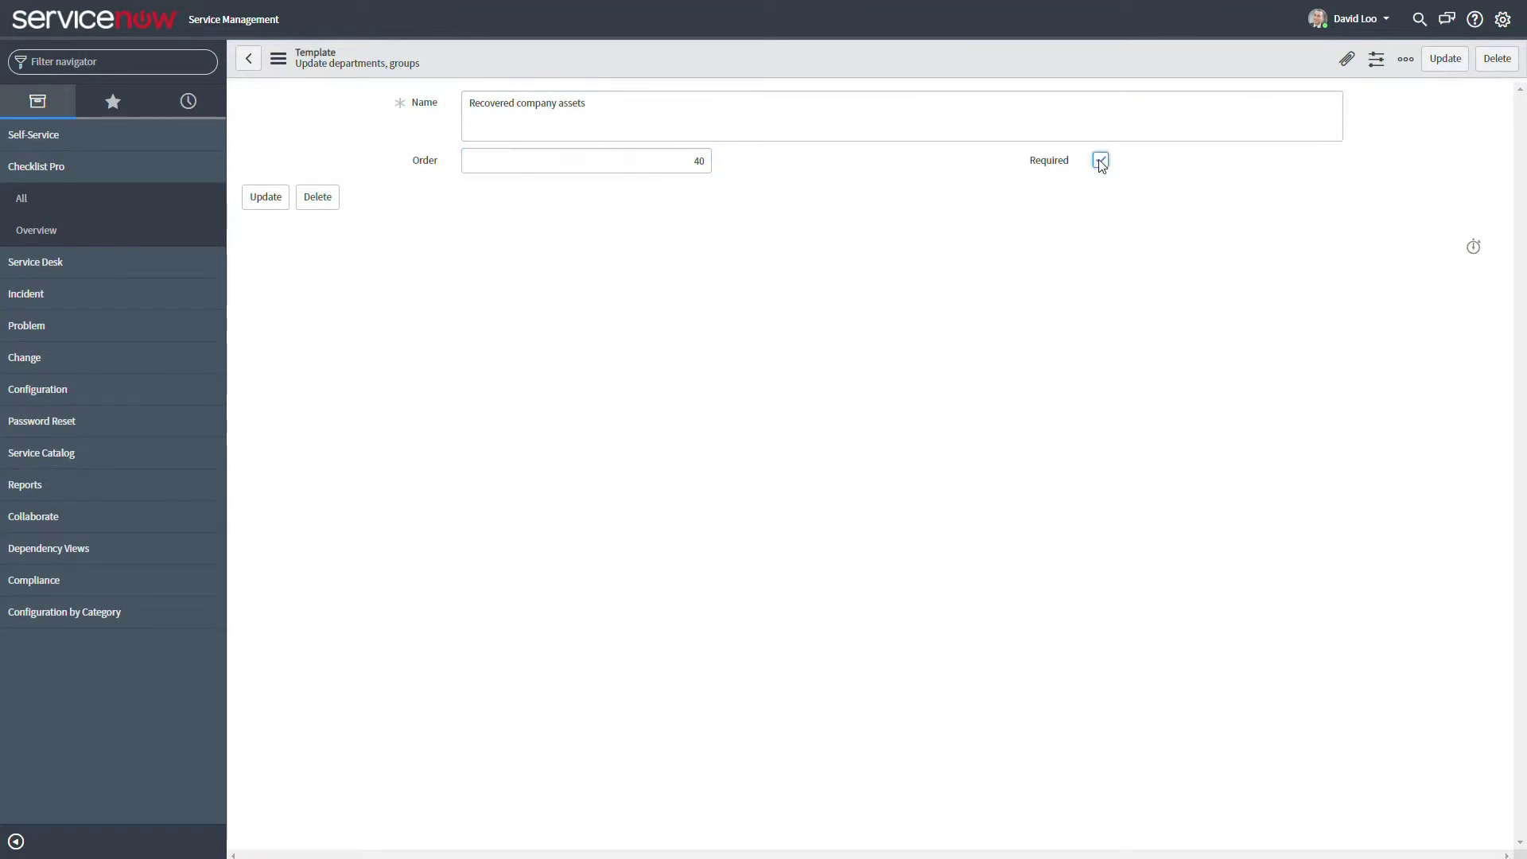
pyautogui.rightClick(889, 58)
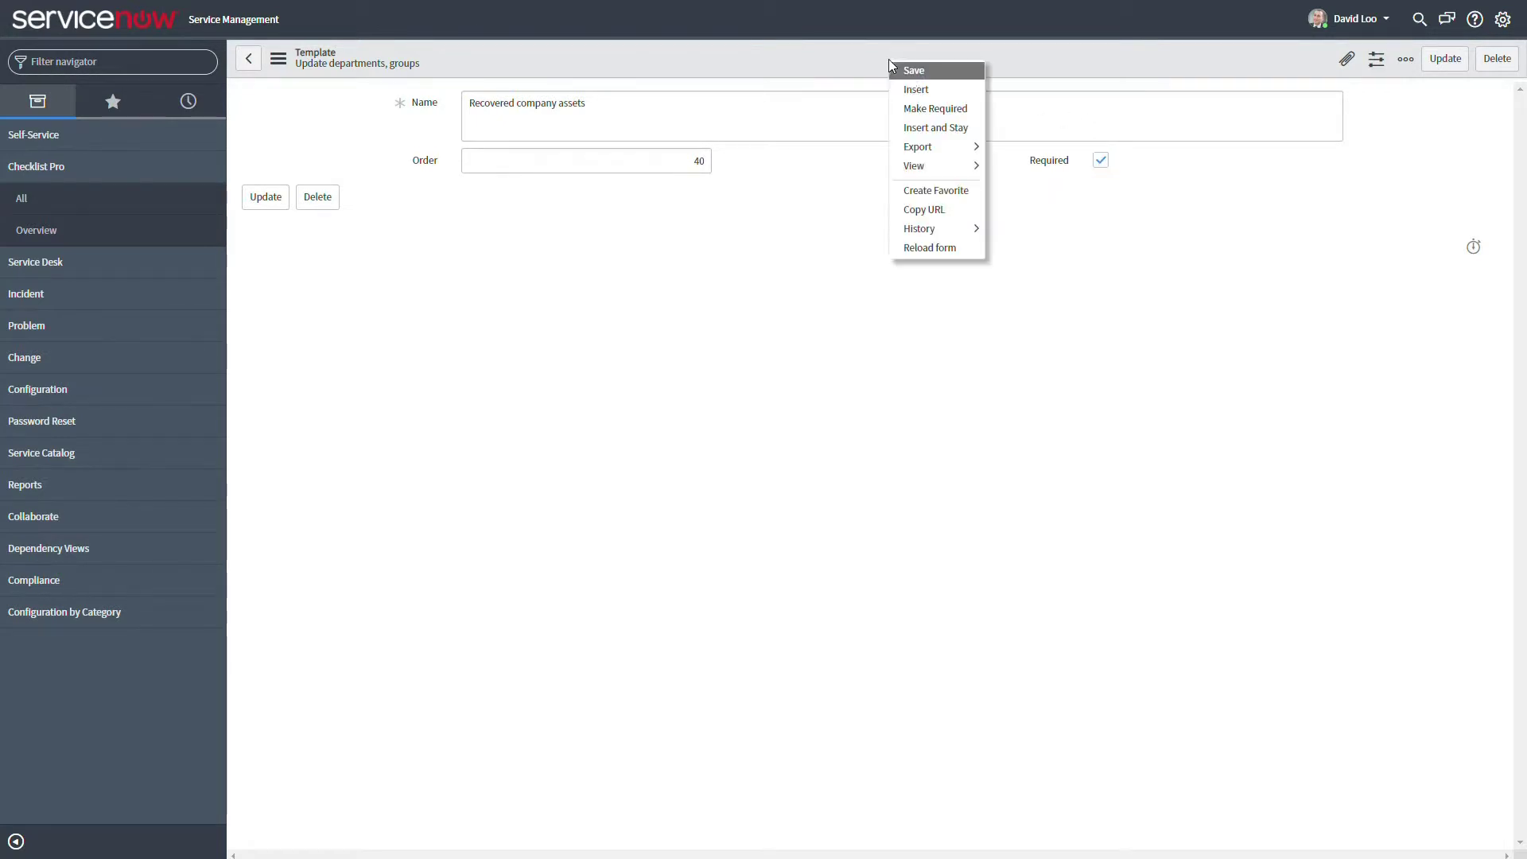
pyautogui.click(953, 129)
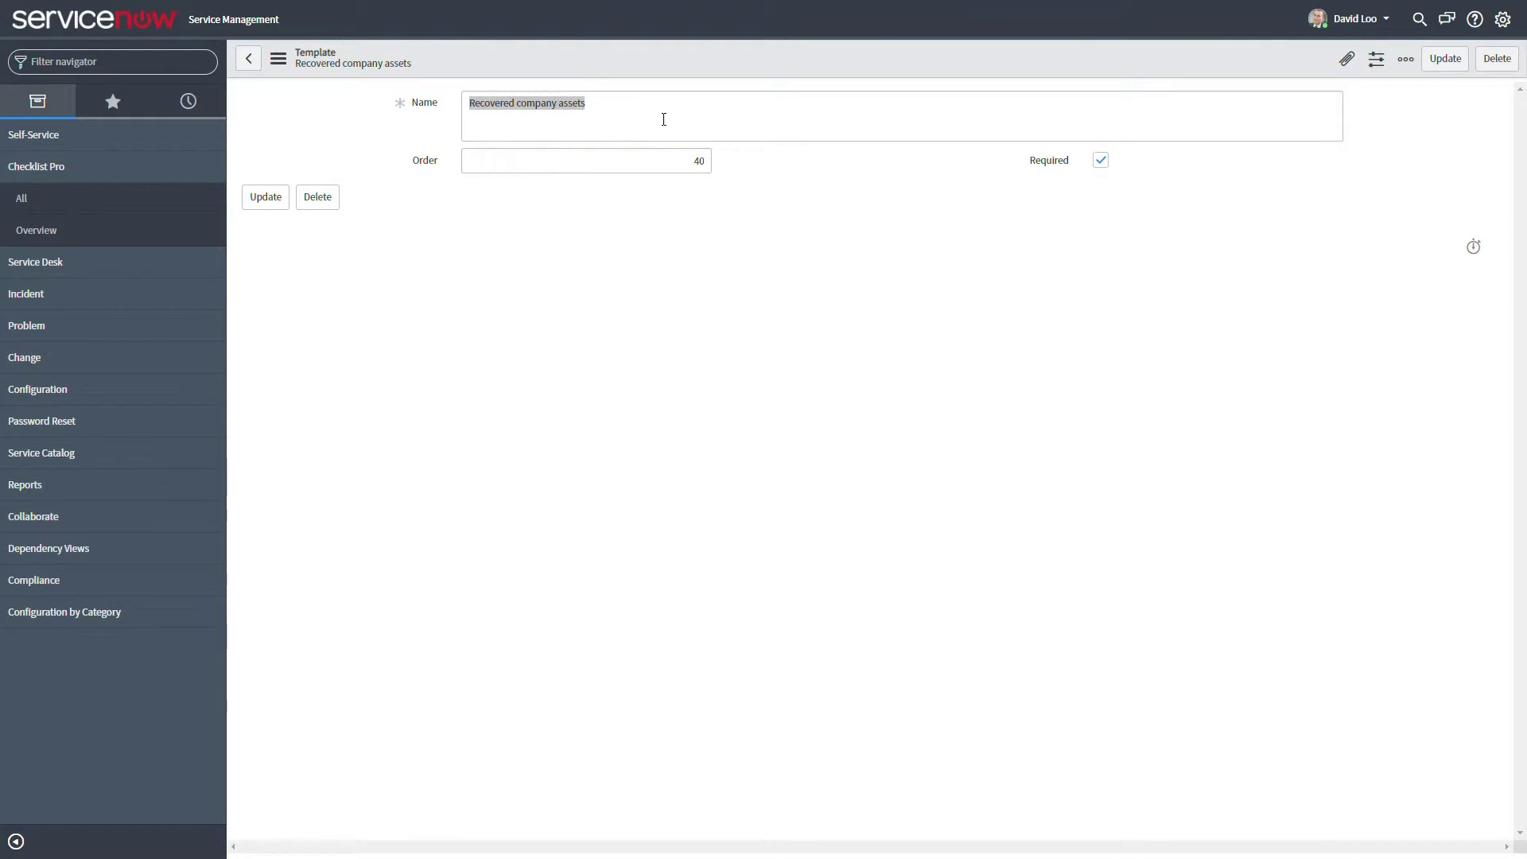
# - Insert 'Perform the exit interview' as a required item with order 50
pyautogui.moveTo(658, 118); pyautogui.dragTo(481, 108)
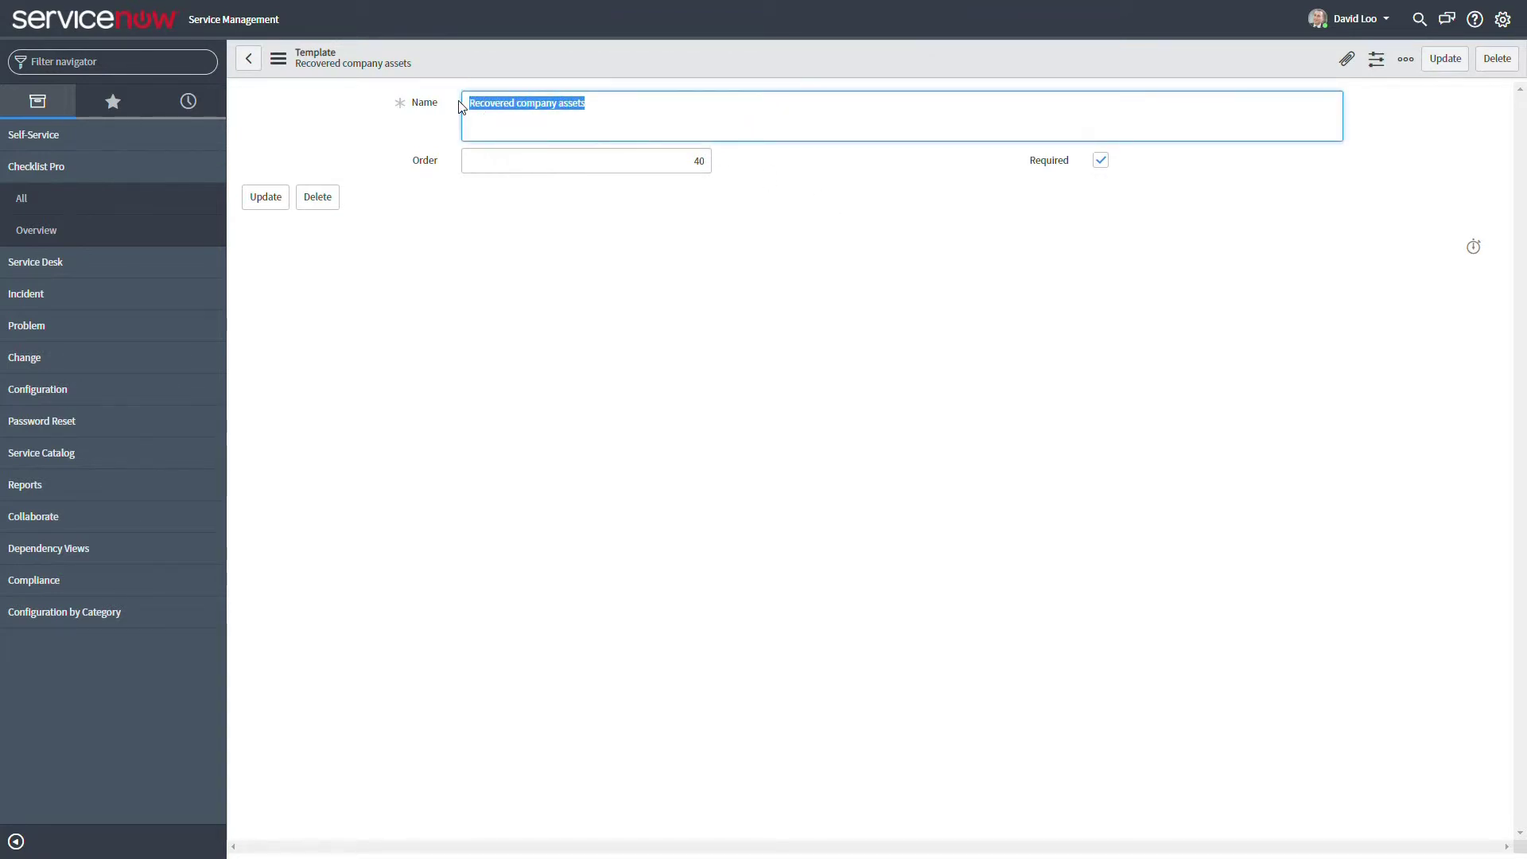
pyautogui.write('Perform the exit interview')
pyautogui.doubleClick(697, 160)
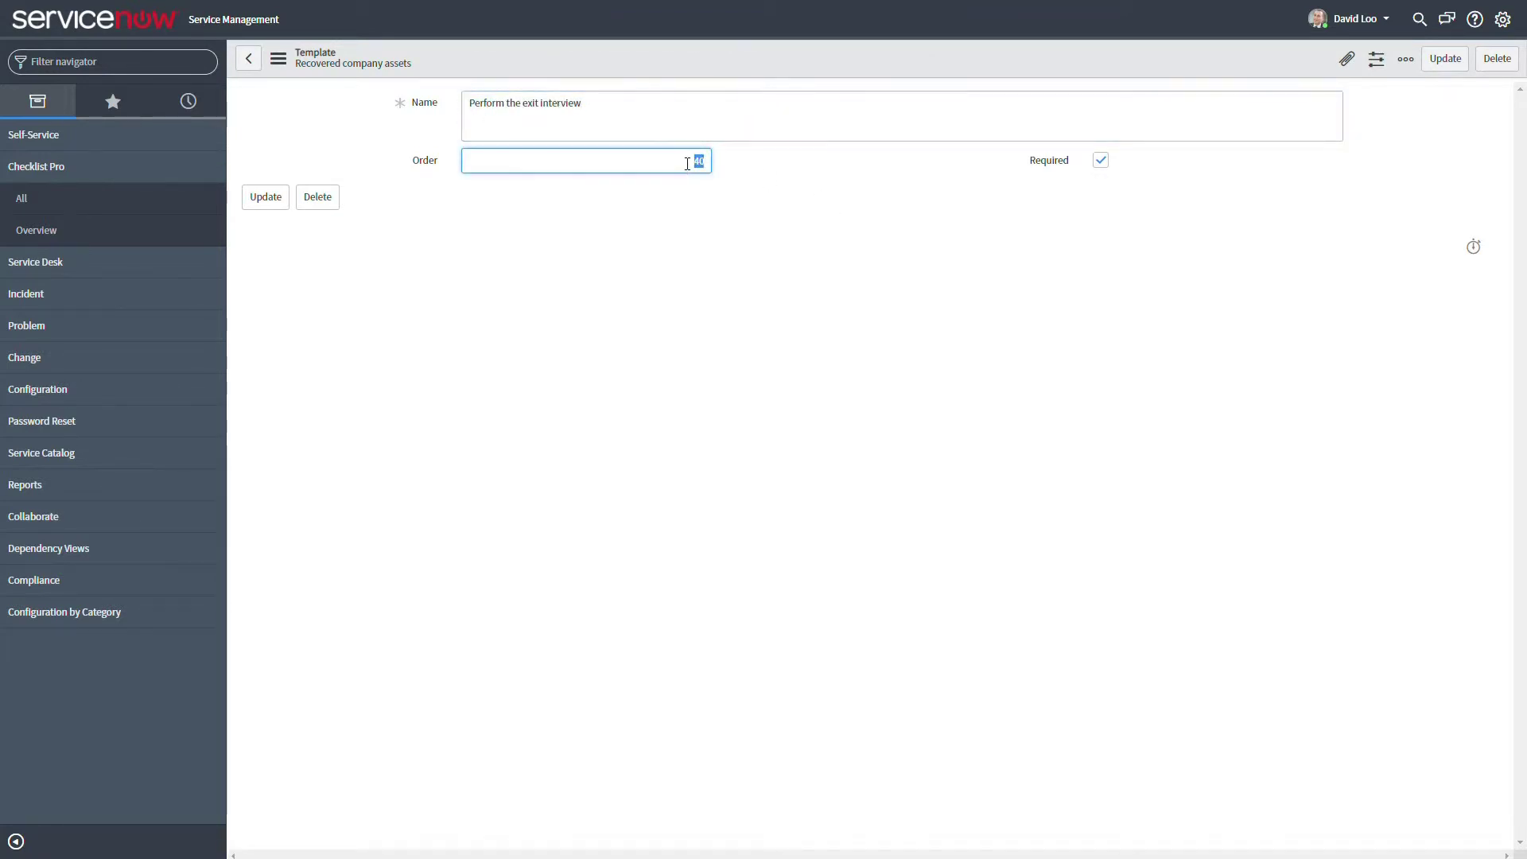
pyautogui.click(835, 241)
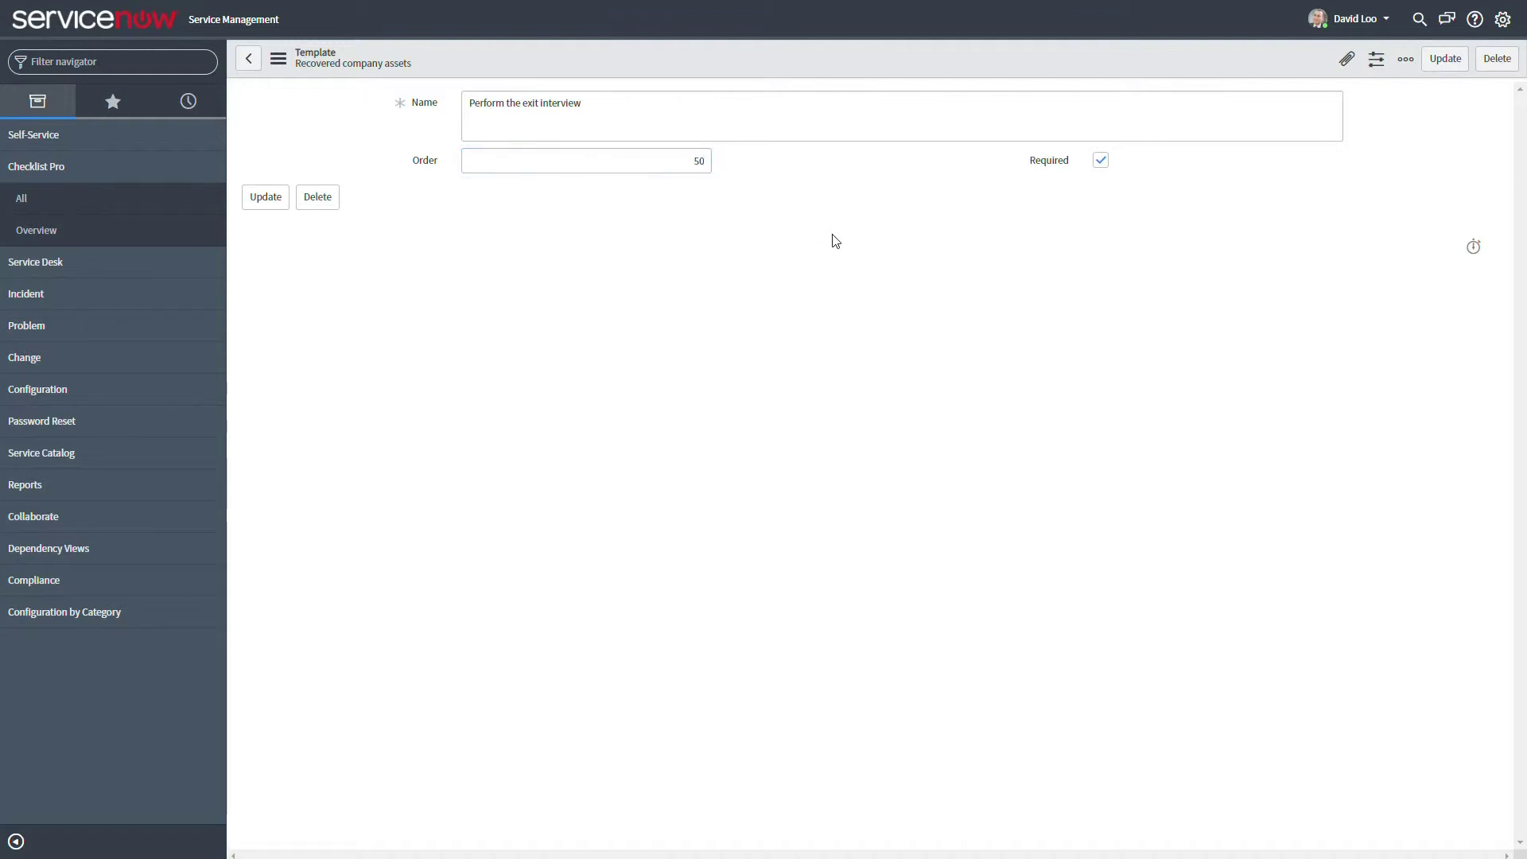
pyautogui.click(1103, 163)
pyautogui.rightClick(852, 69)
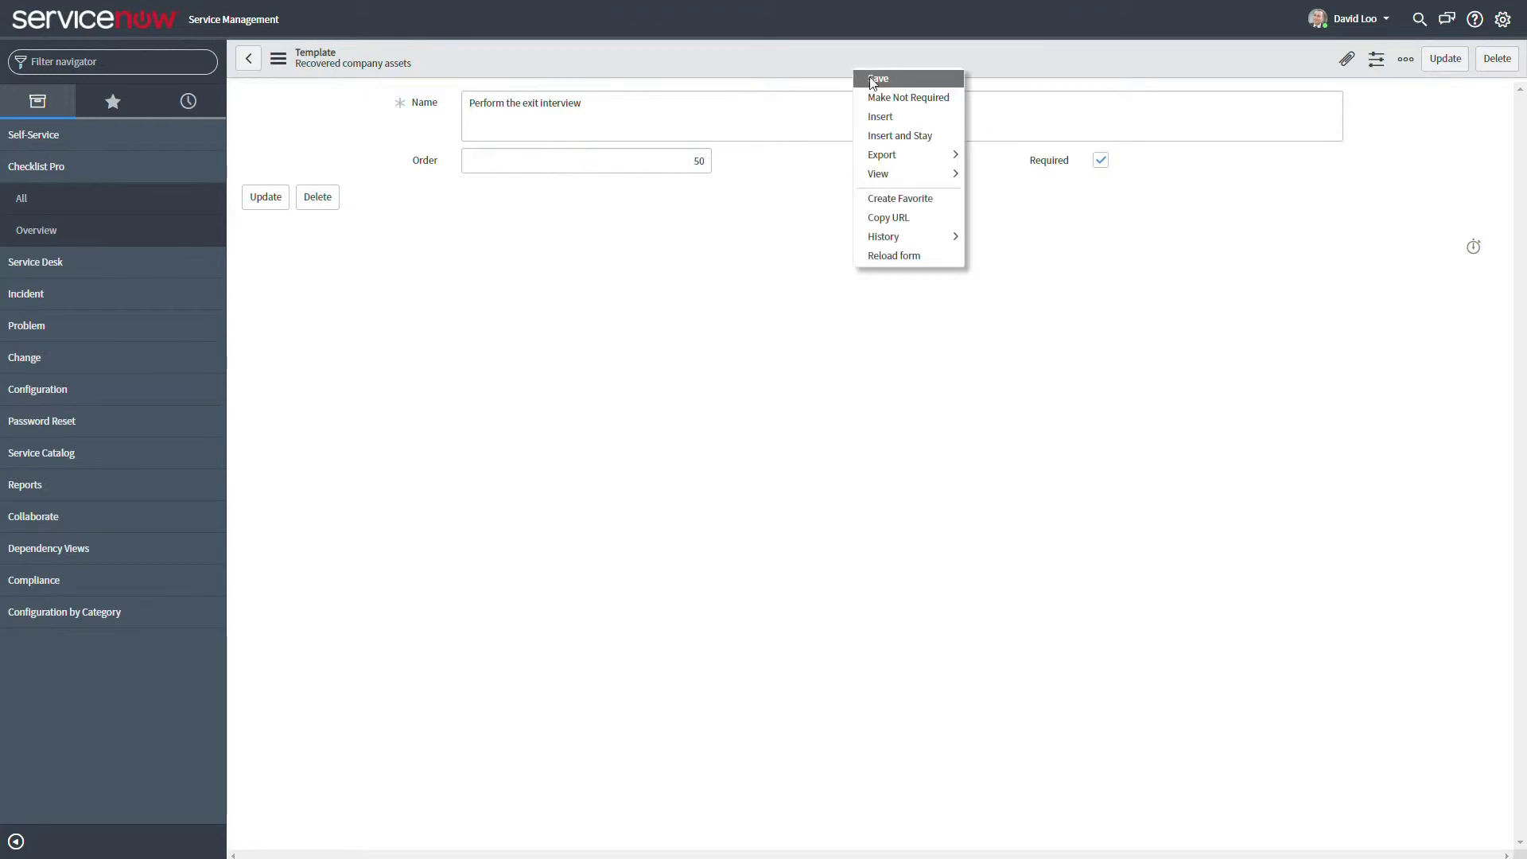
pyautogui.click(913, 122)
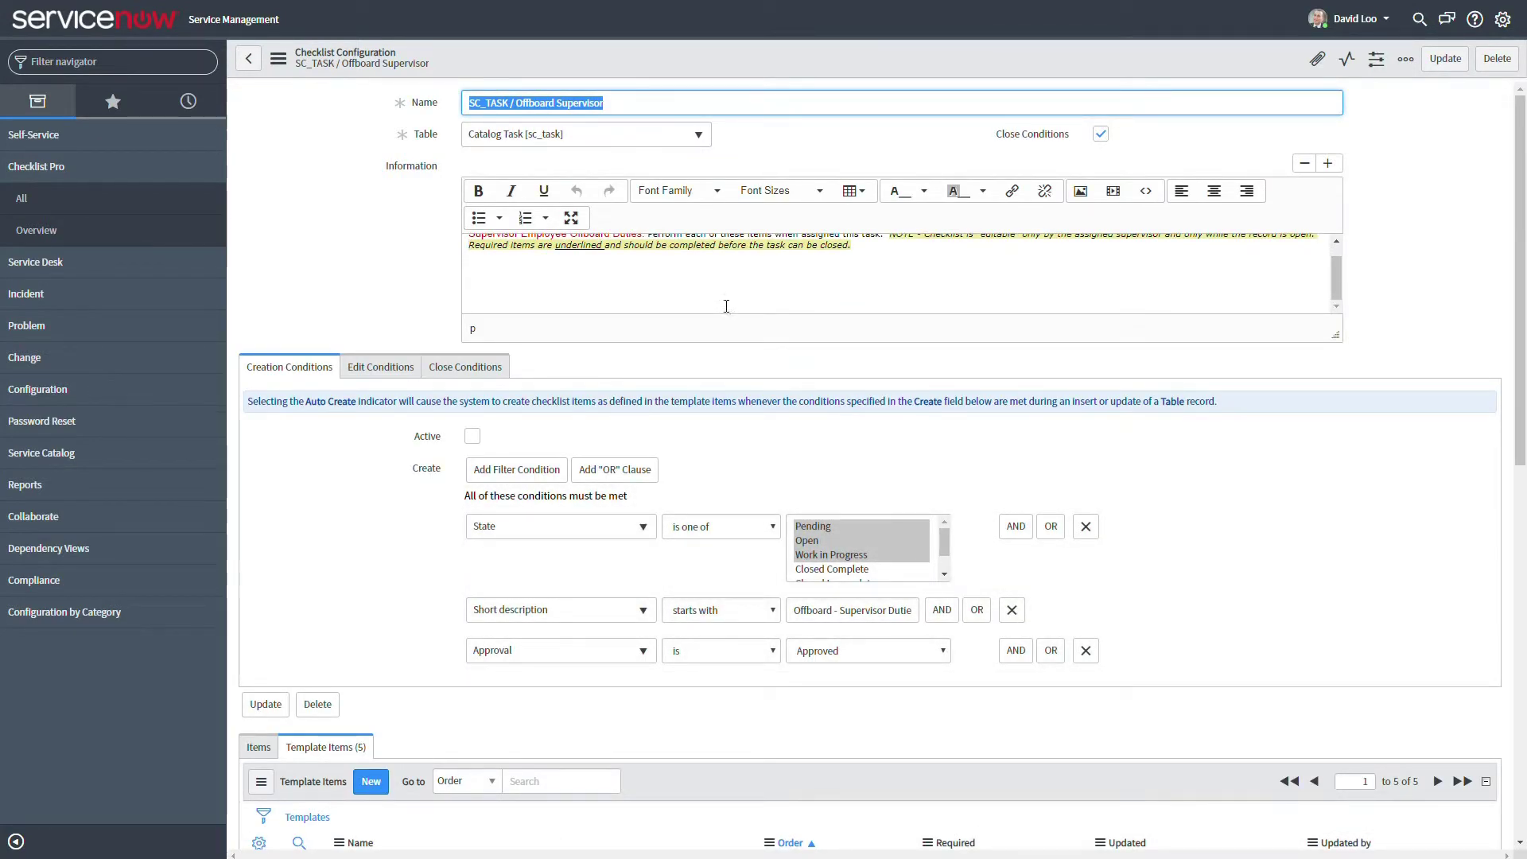
# - Review the close, edit and creation condition tabs, then save the SC_TASK / Offboard Supervisor configuration
pyautogui.click(468, 368)
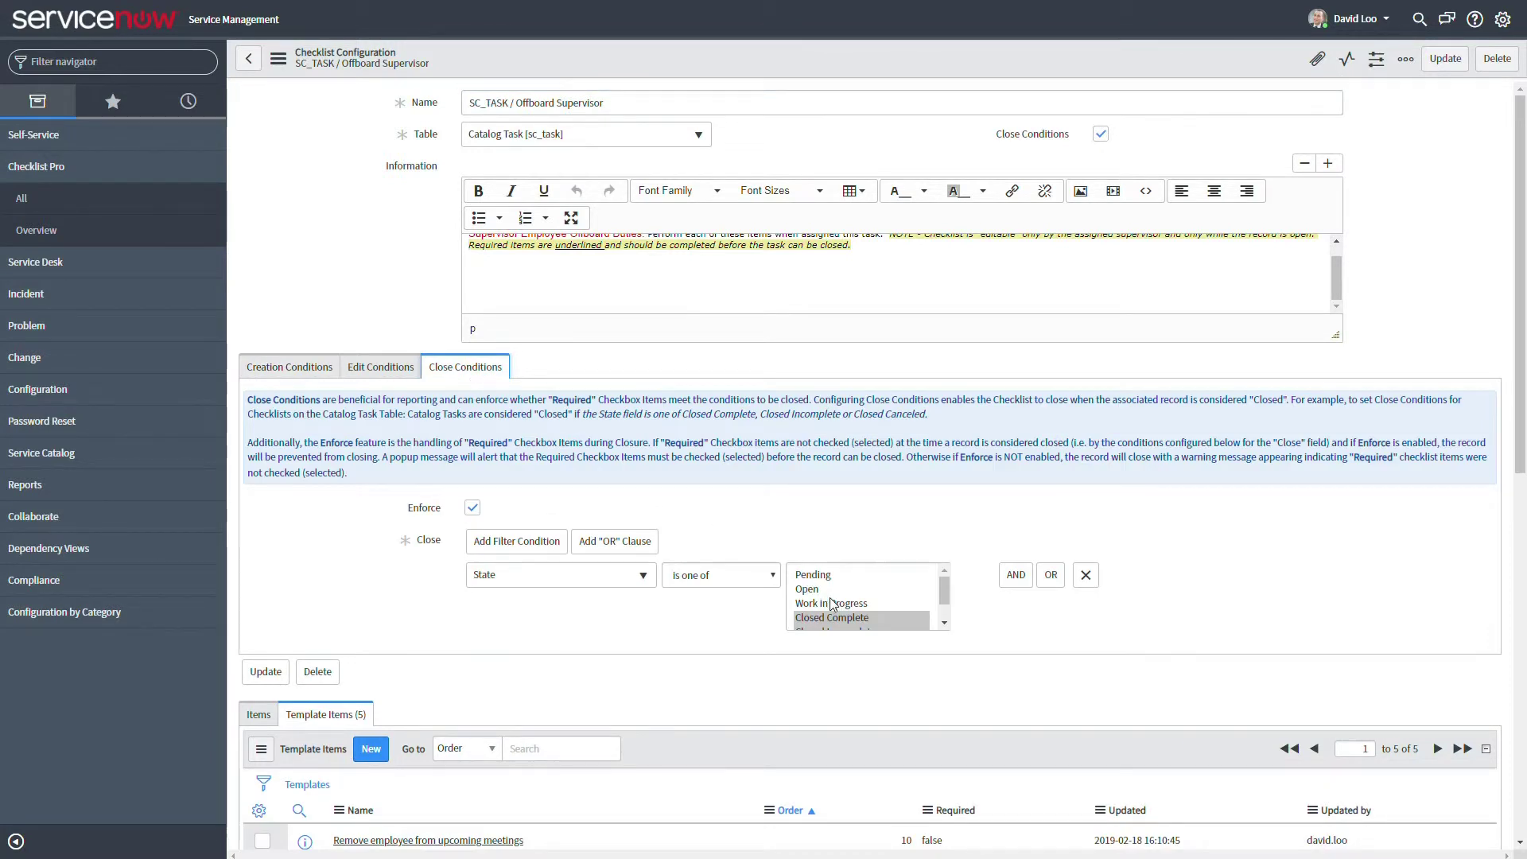
pyautogui.click(945, 625)
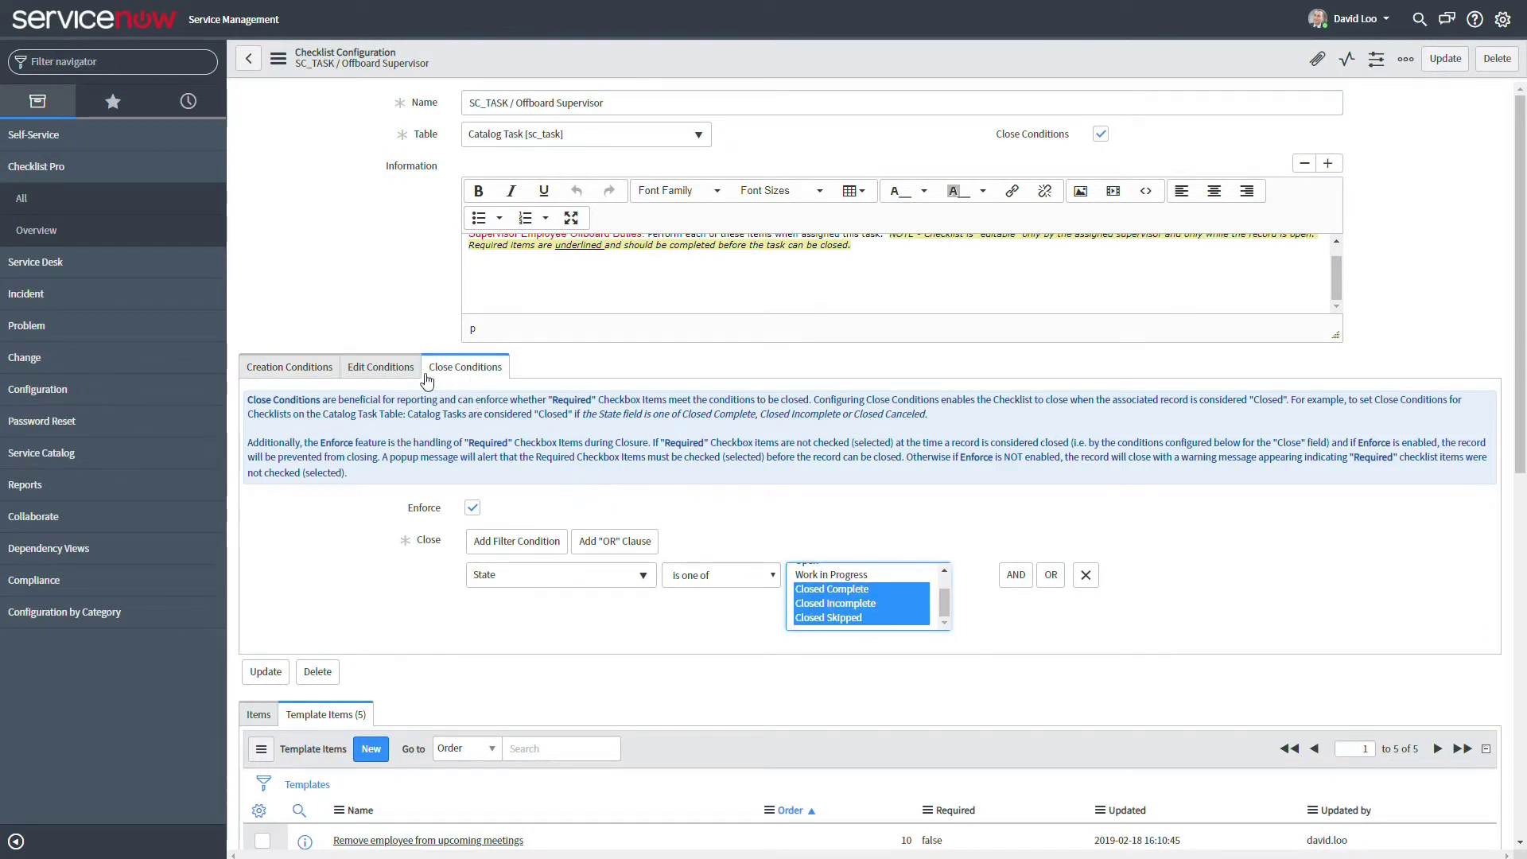
pyautogui.click(383, 368)
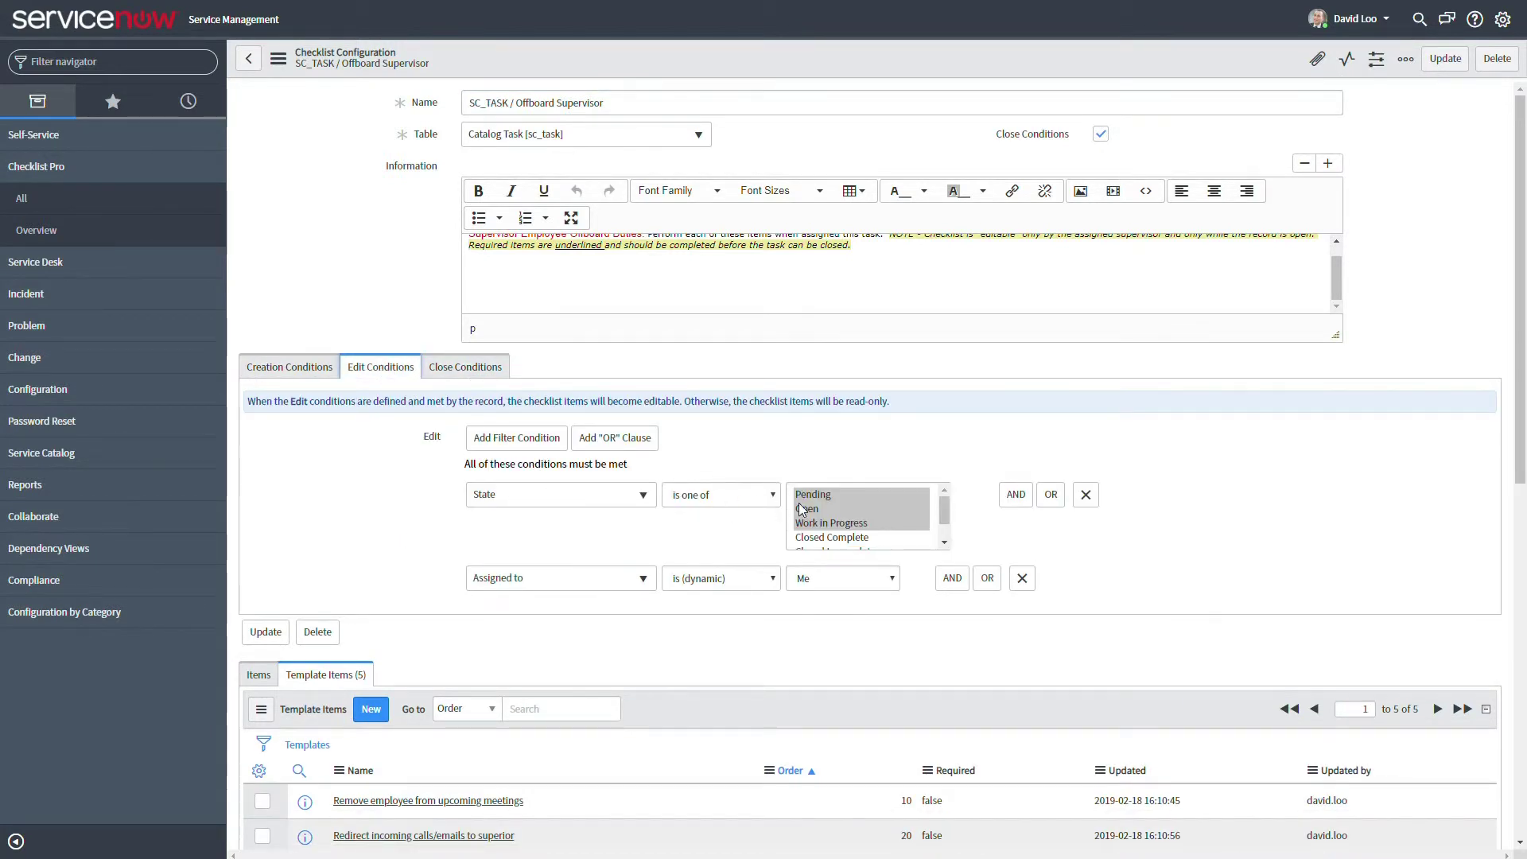
pyautogui.click(293, 371)
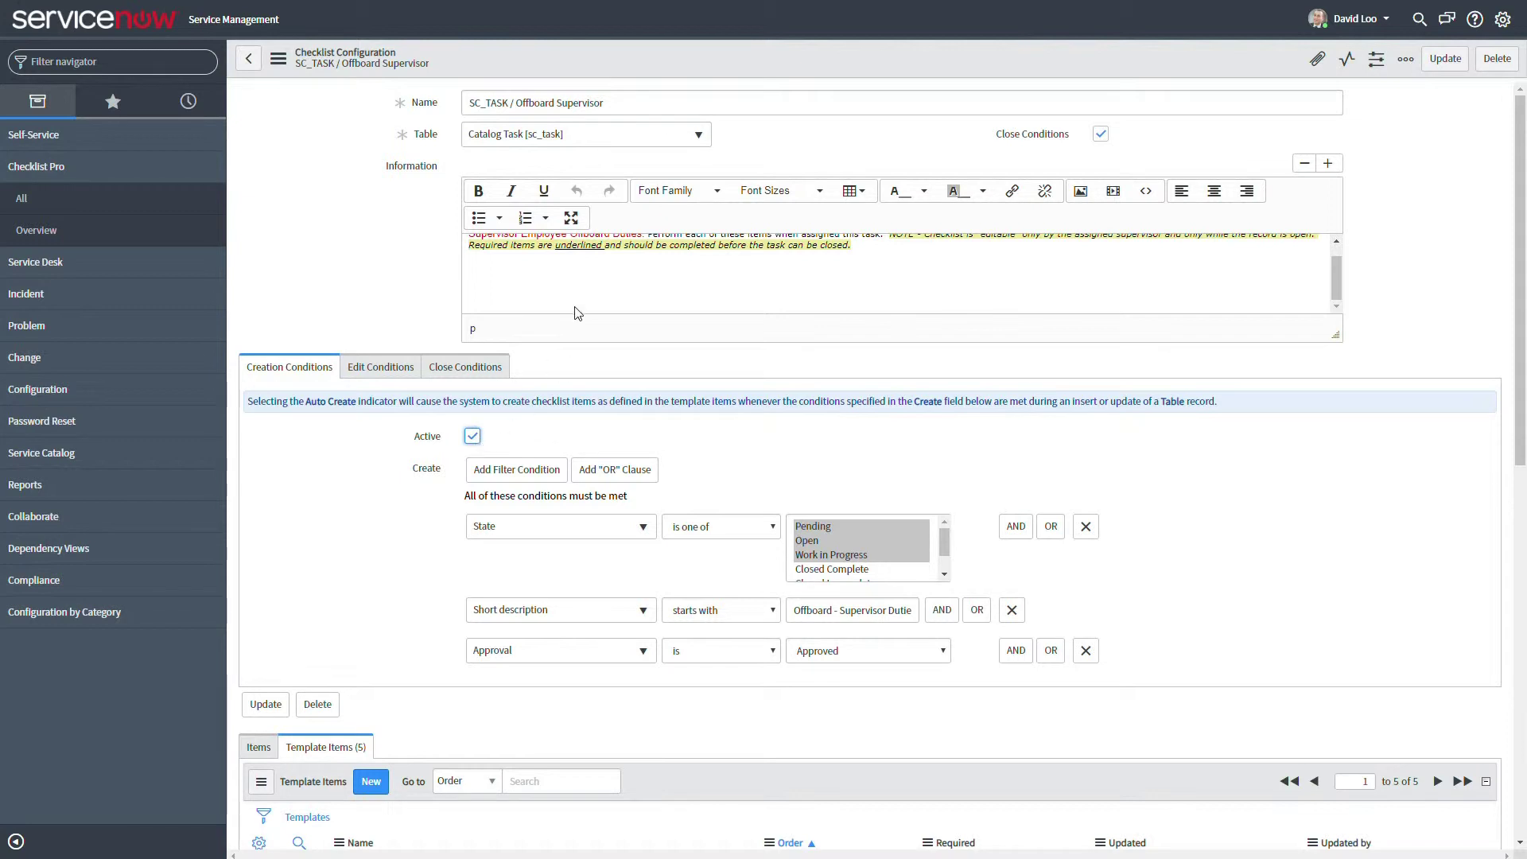
pyautogui.rightClick(655, 62)
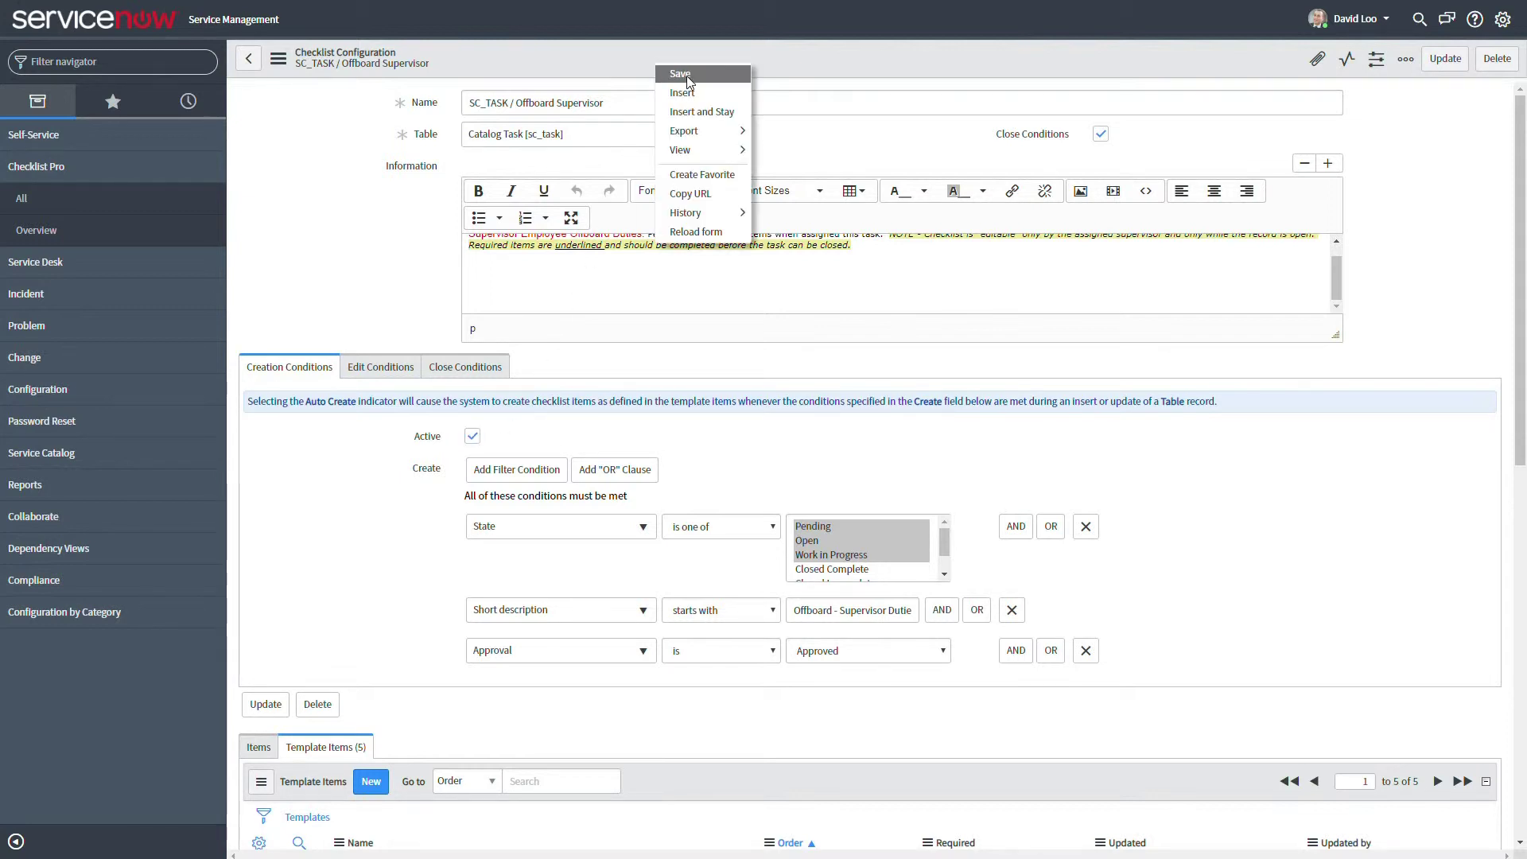
pyautogui.click(683, 74)
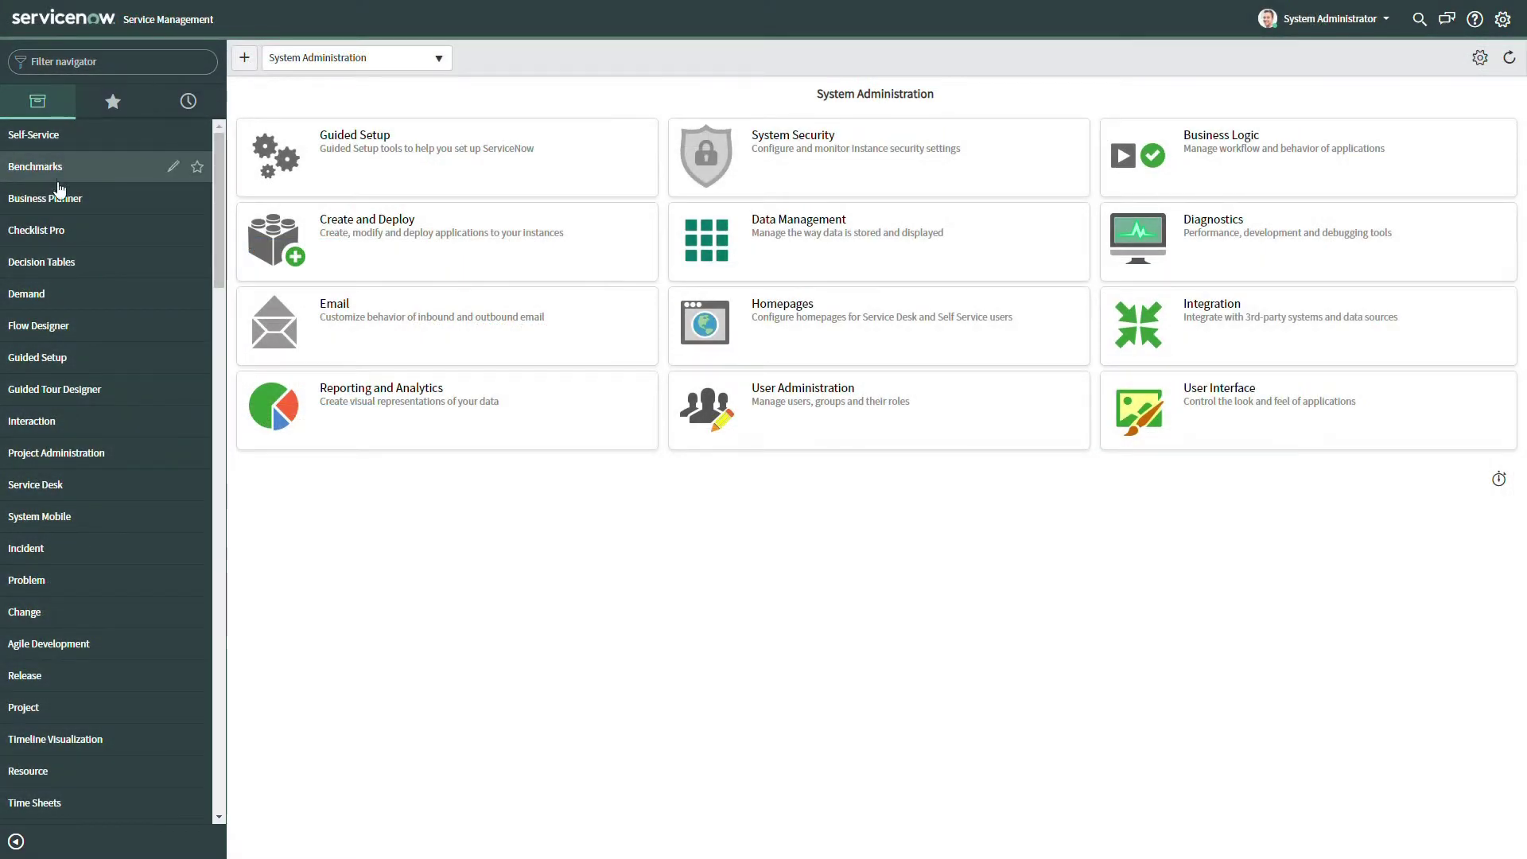
# - Reopen the SC_TASK / Offboard Supervisor configuration and view its edit and close conditions
pyautogui.click(53, 235)
pyautogui.click(22, 264)
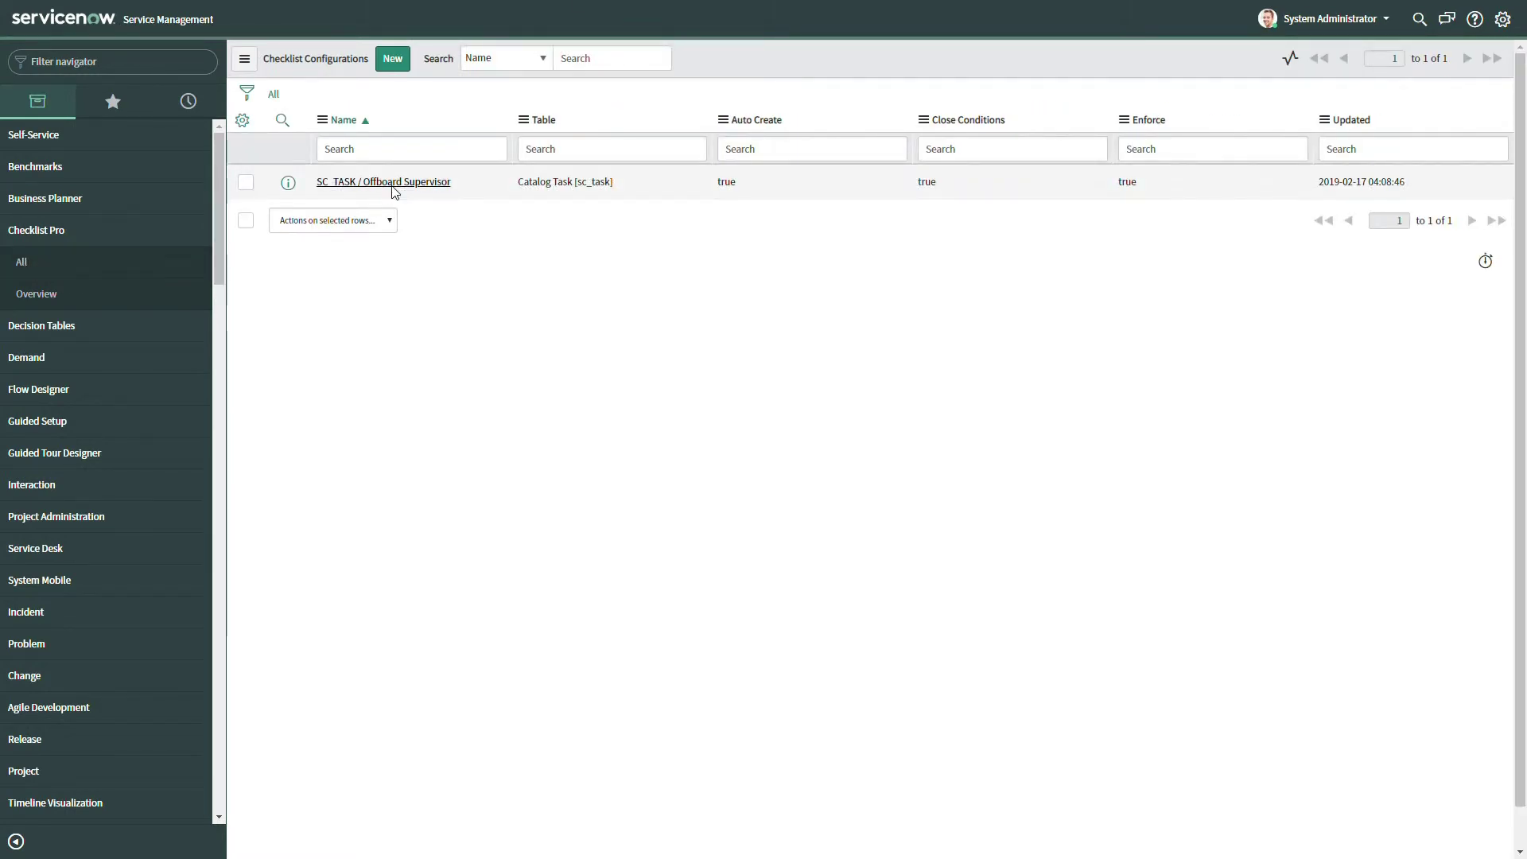
pyautogui.click(394, 188)
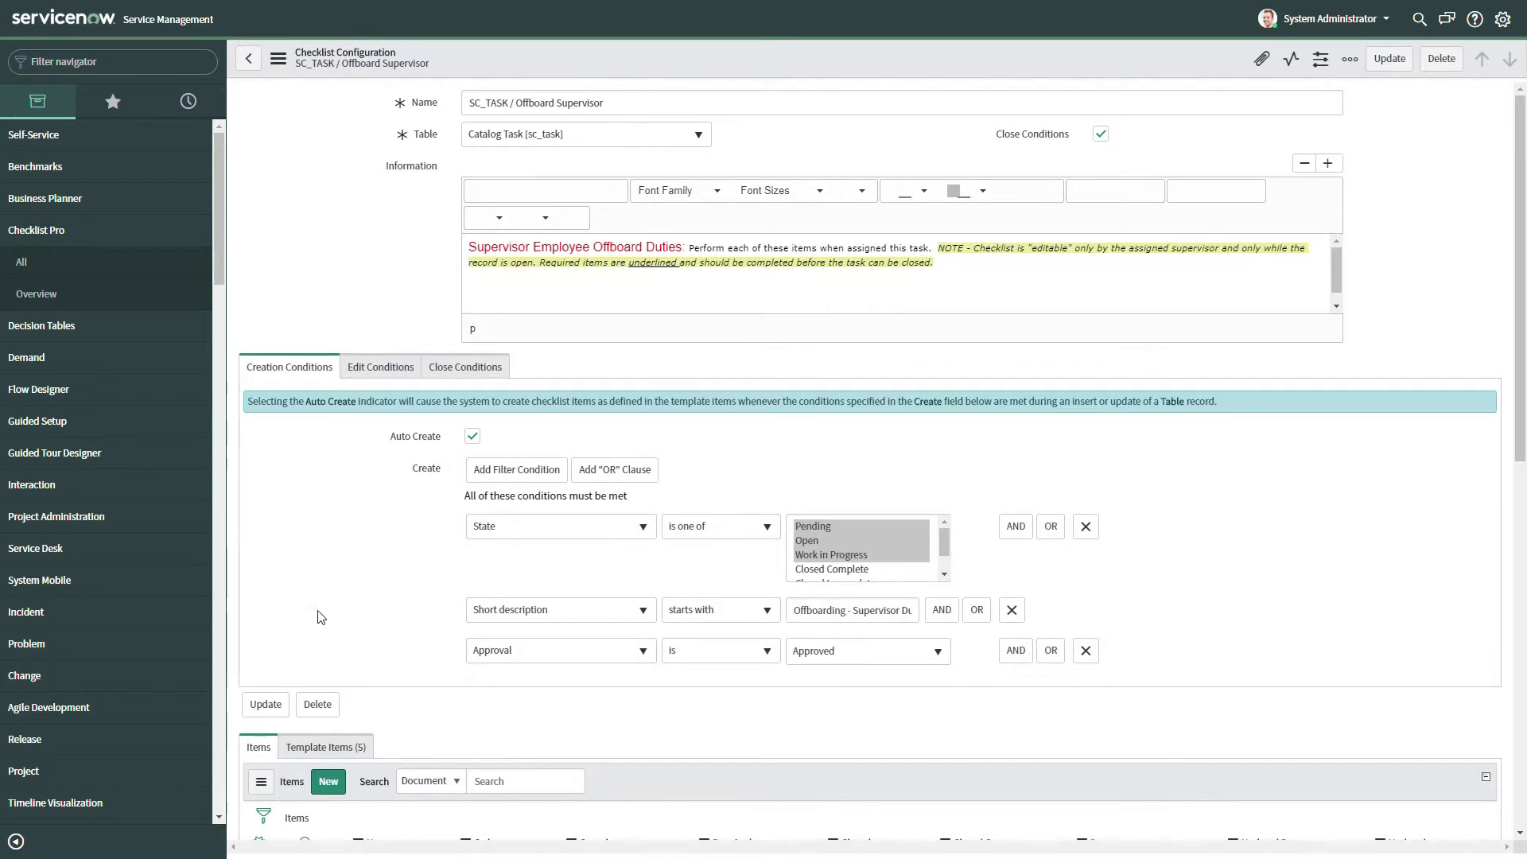
pyautogui.scroll(-2, 334, 632)
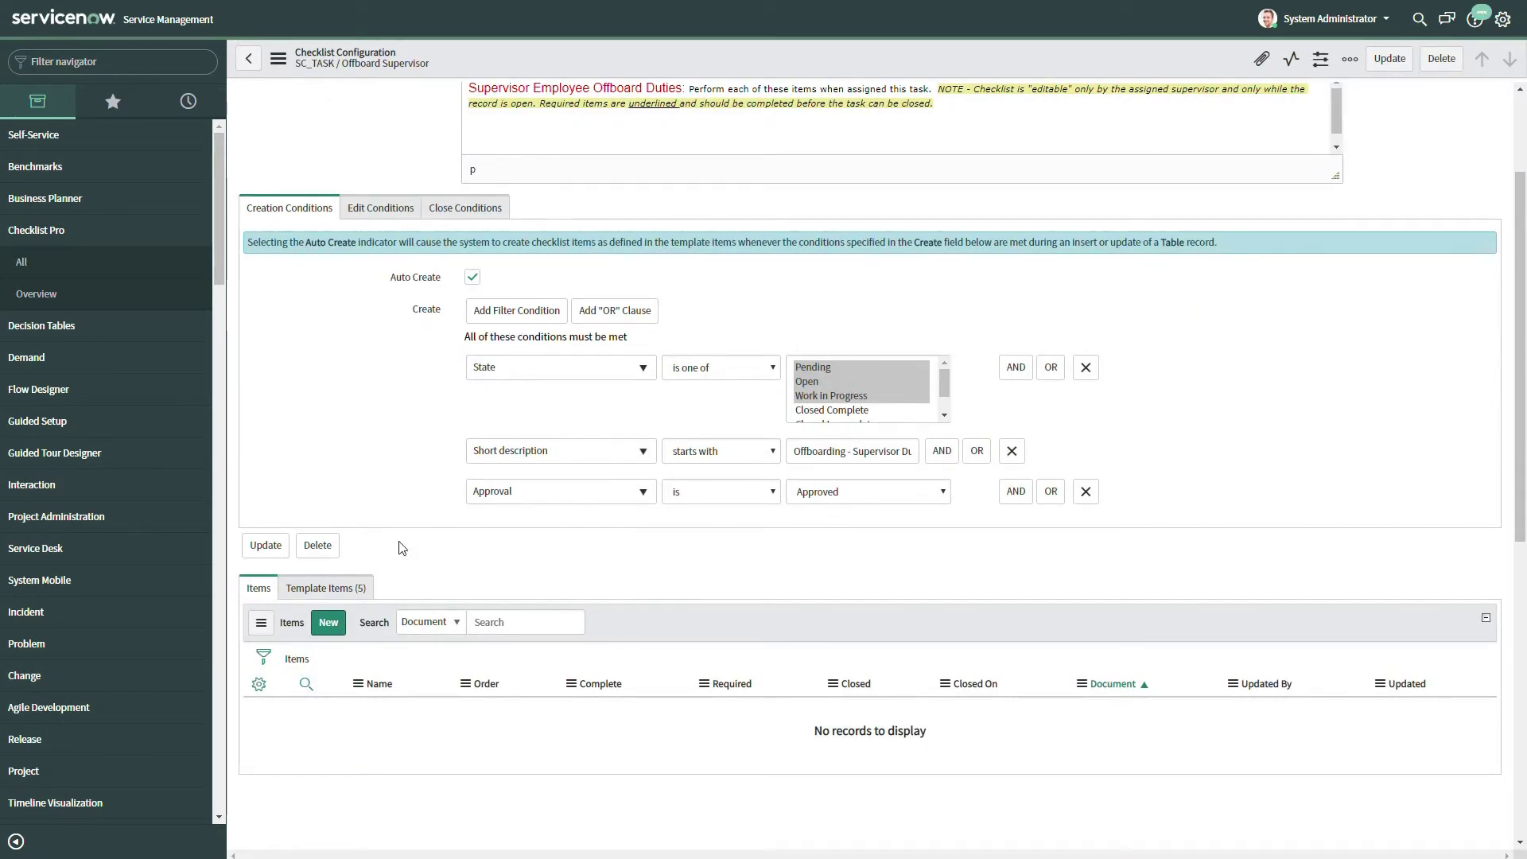
pyautogui.scroll(2, 401, 548)
pyautogui.click(384, 301)
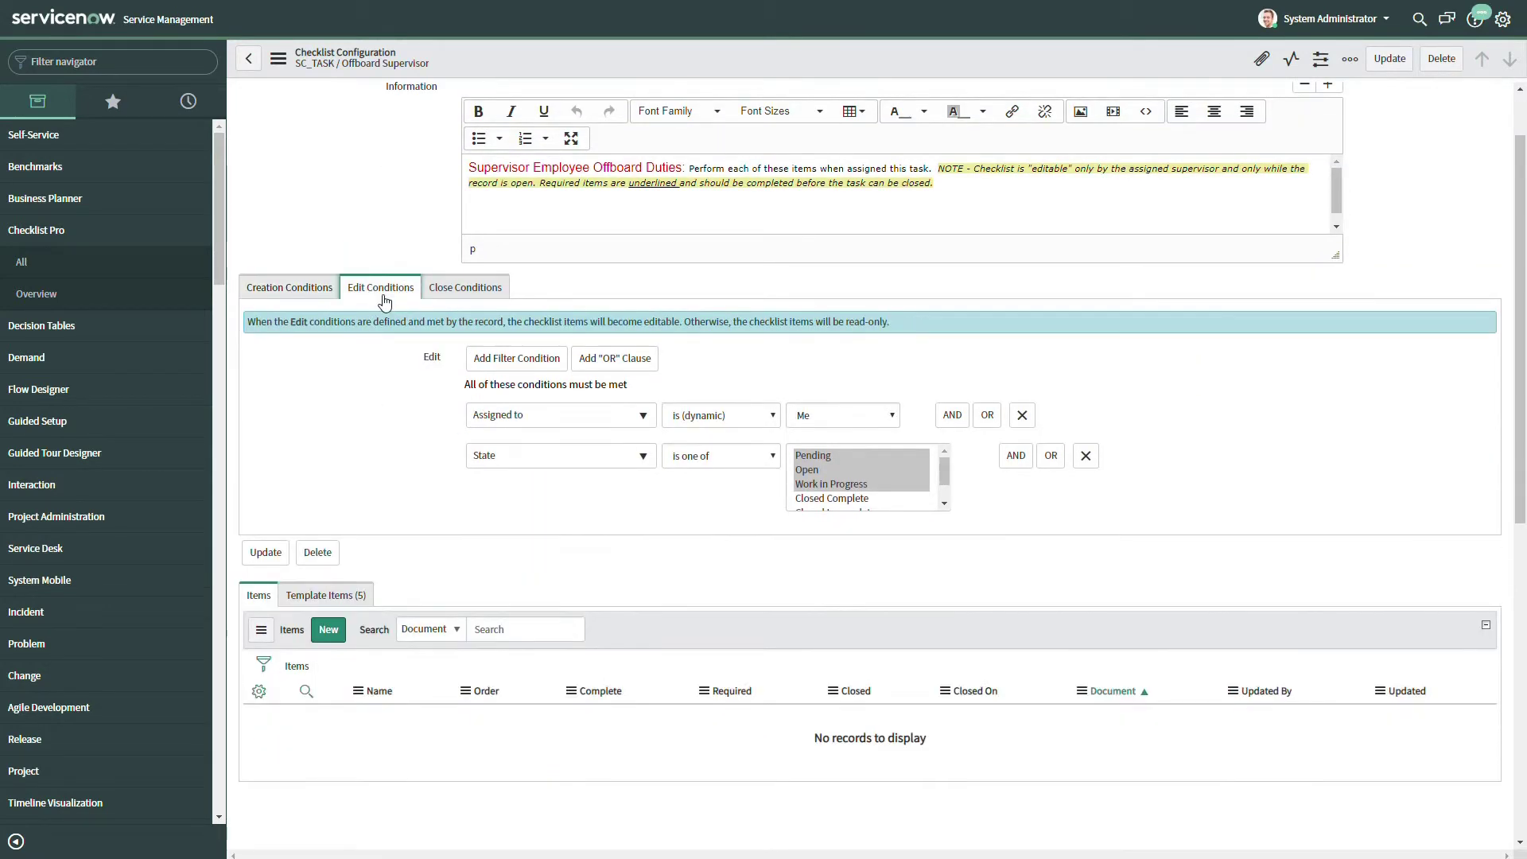
pyautogui.click(464, 289)
# - Search the navigator for sc_task, then clear the filter
pyautogui.click(475, 431)
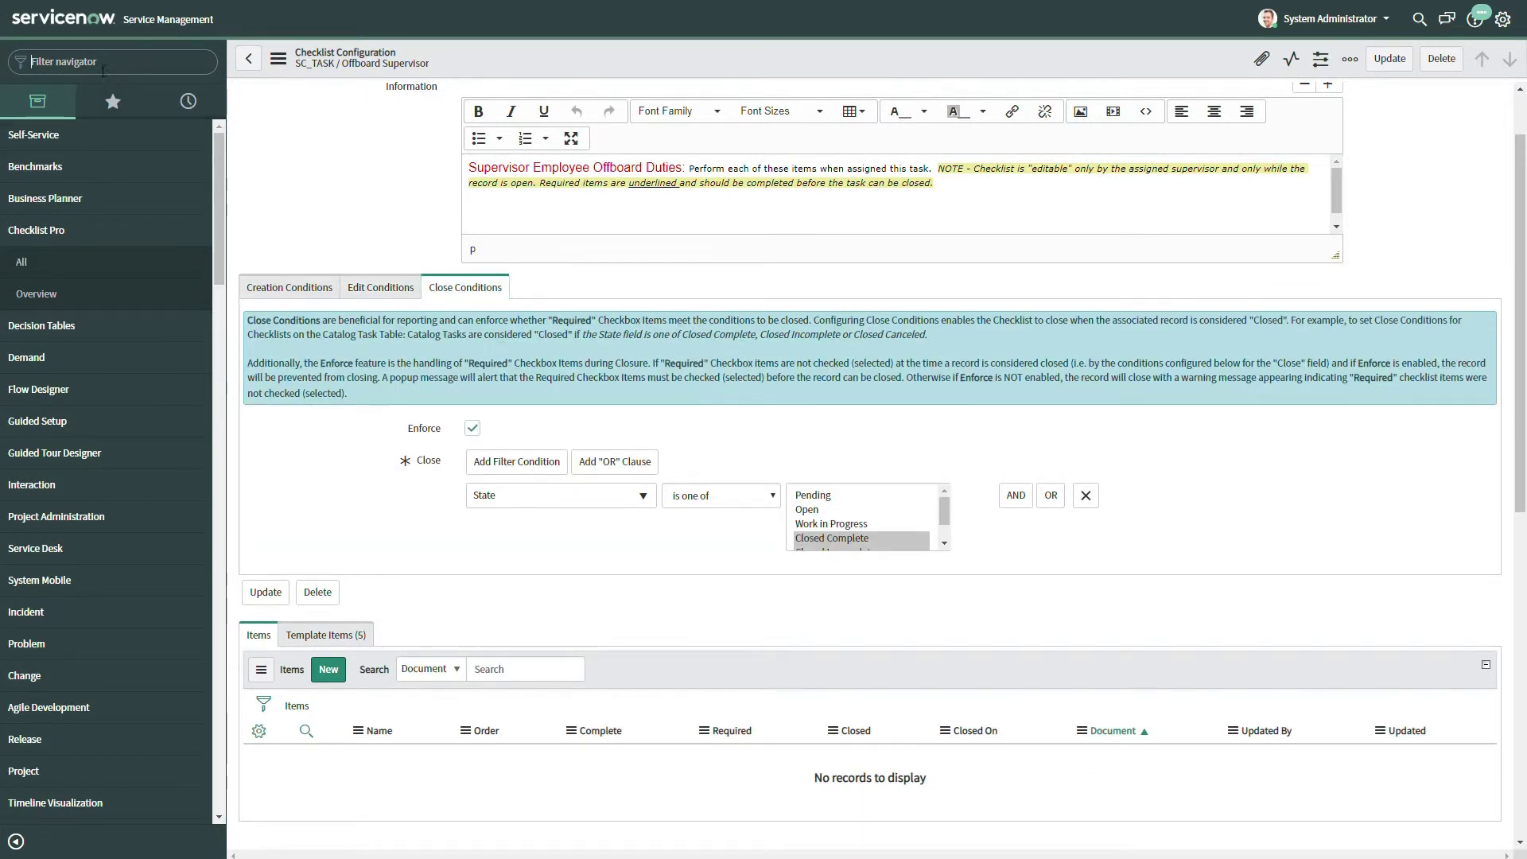
pyautogui.write('sc_')
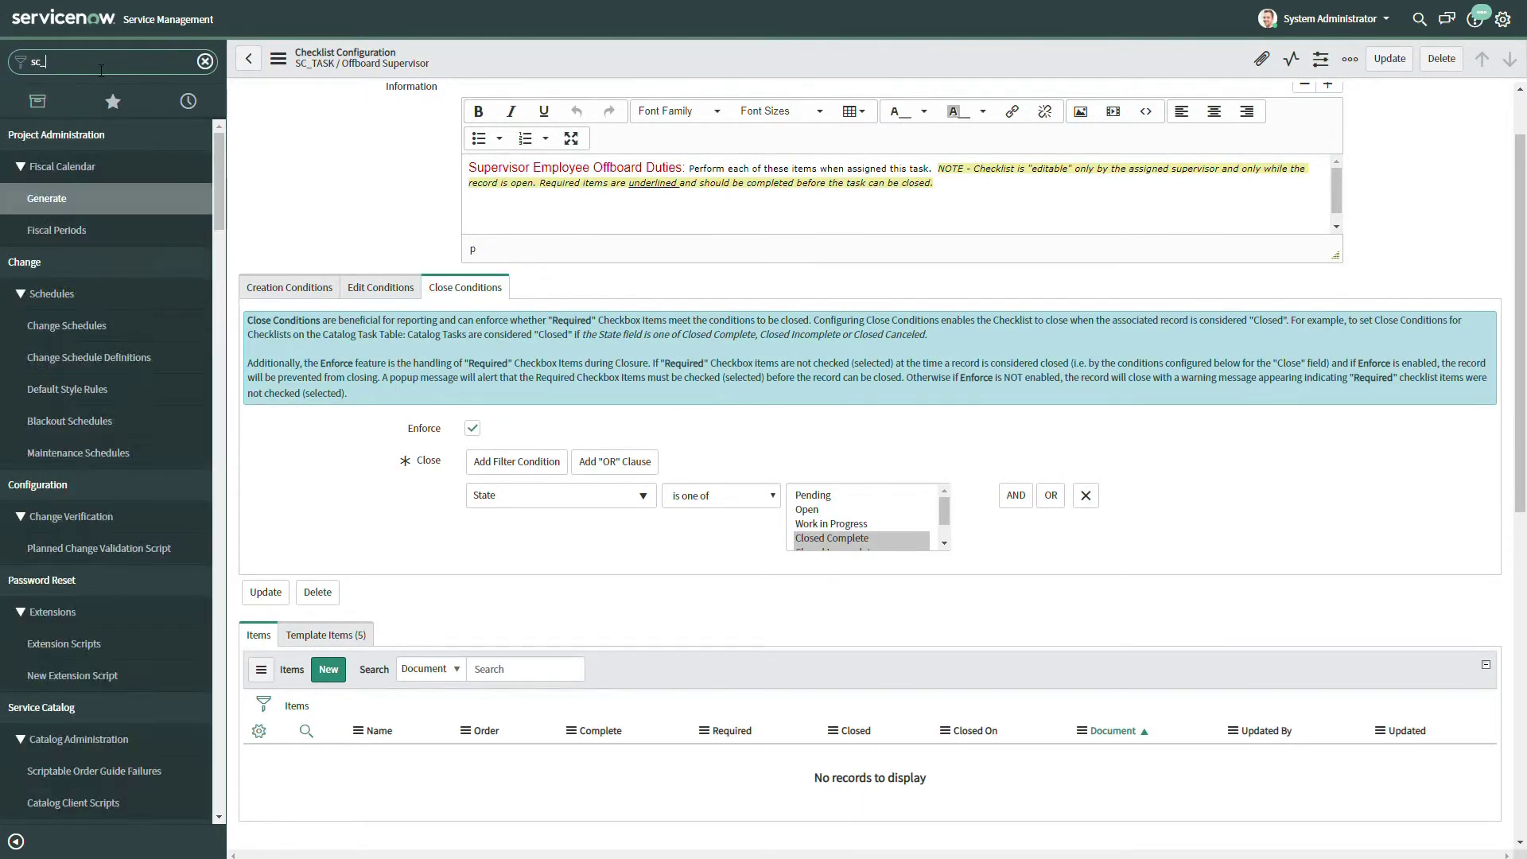
pyautogui.write('task.lis')
pyautogui.hotkey('ctrl', 'a')
pyautogui.press('BackSpace')
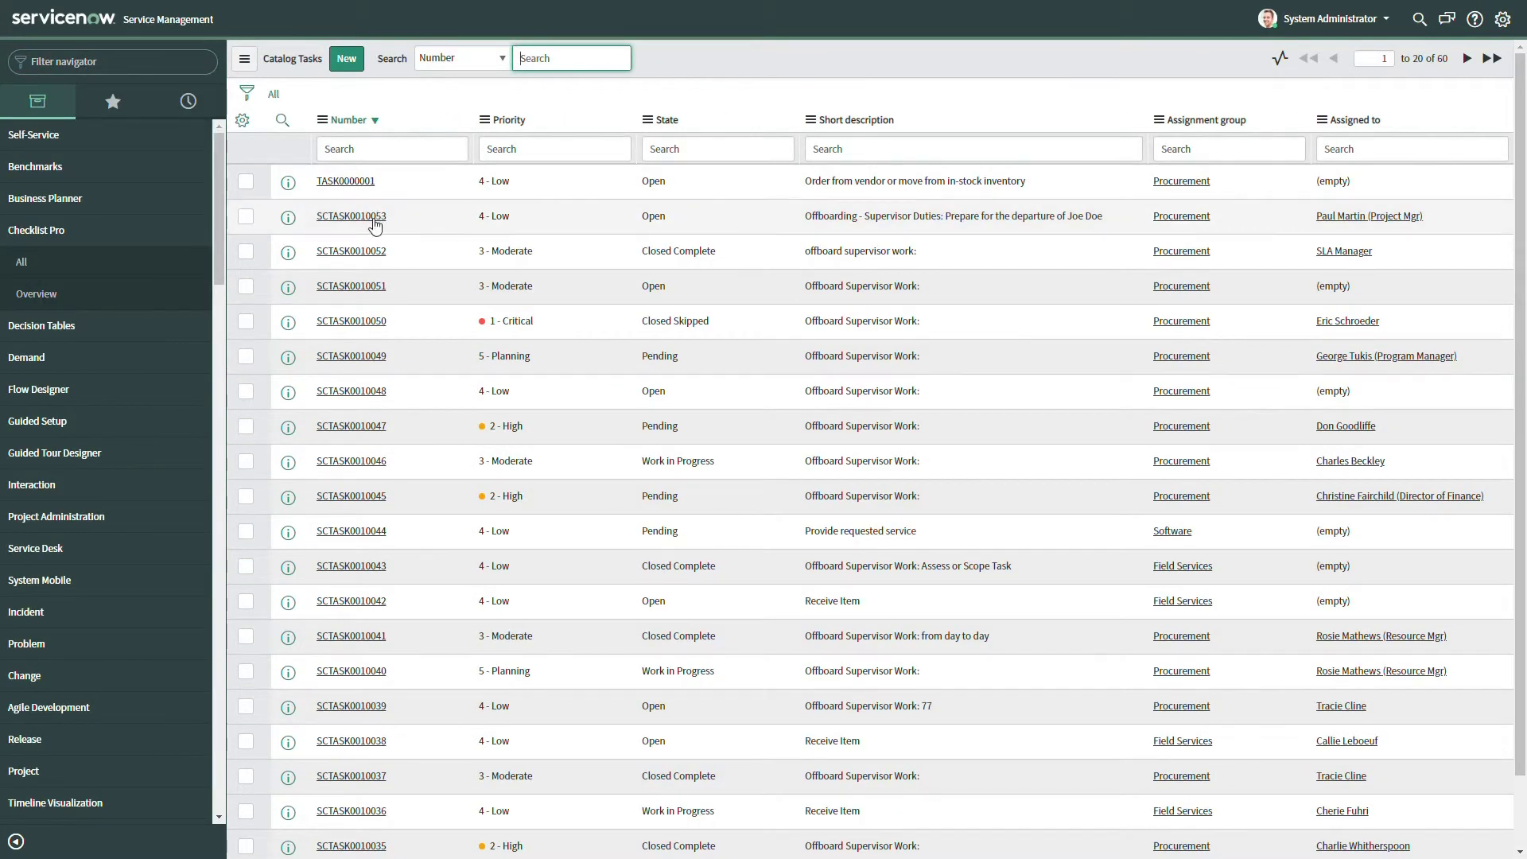
# - Set SCTASK0010053's Approval to Approved and save, then select the assigned user's name
pyautogui.click(375, 225)
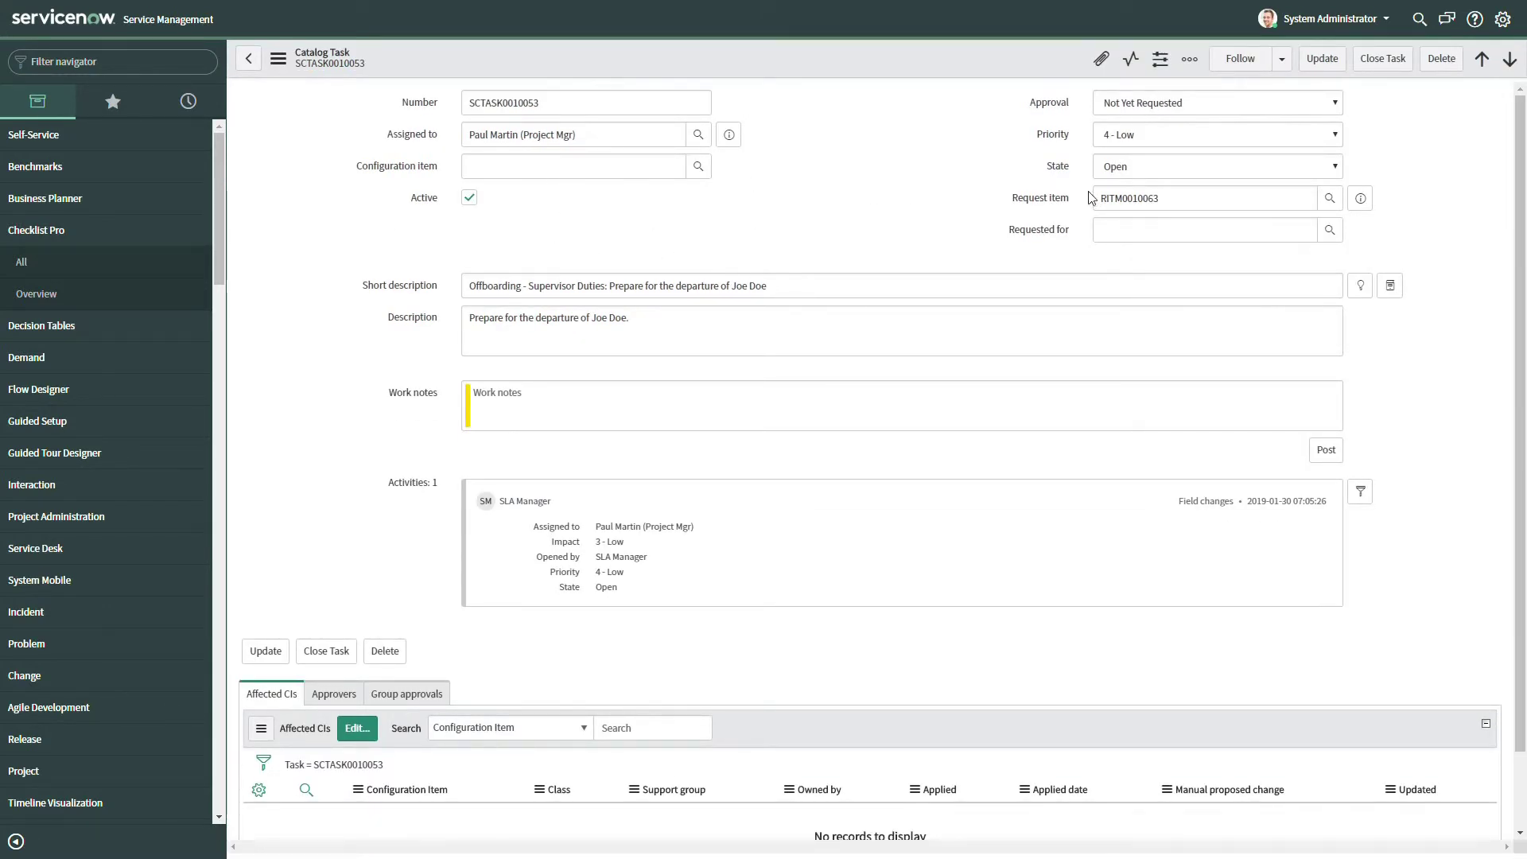
pyautogui.click(1137, 107)
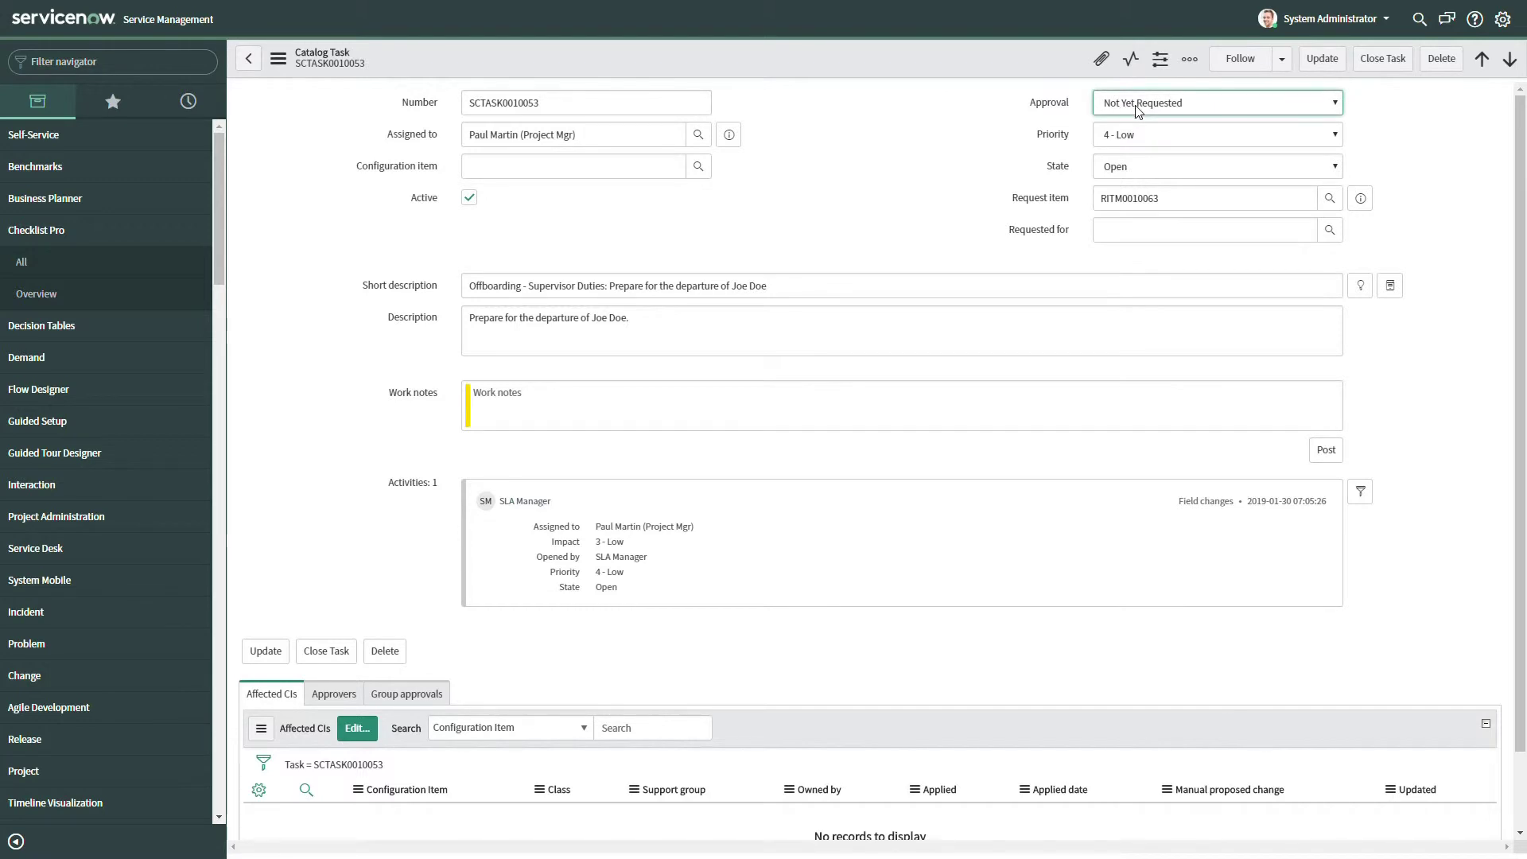
pyautogui.click(1143, 153)
pyautogui.rightClick(891, 59)
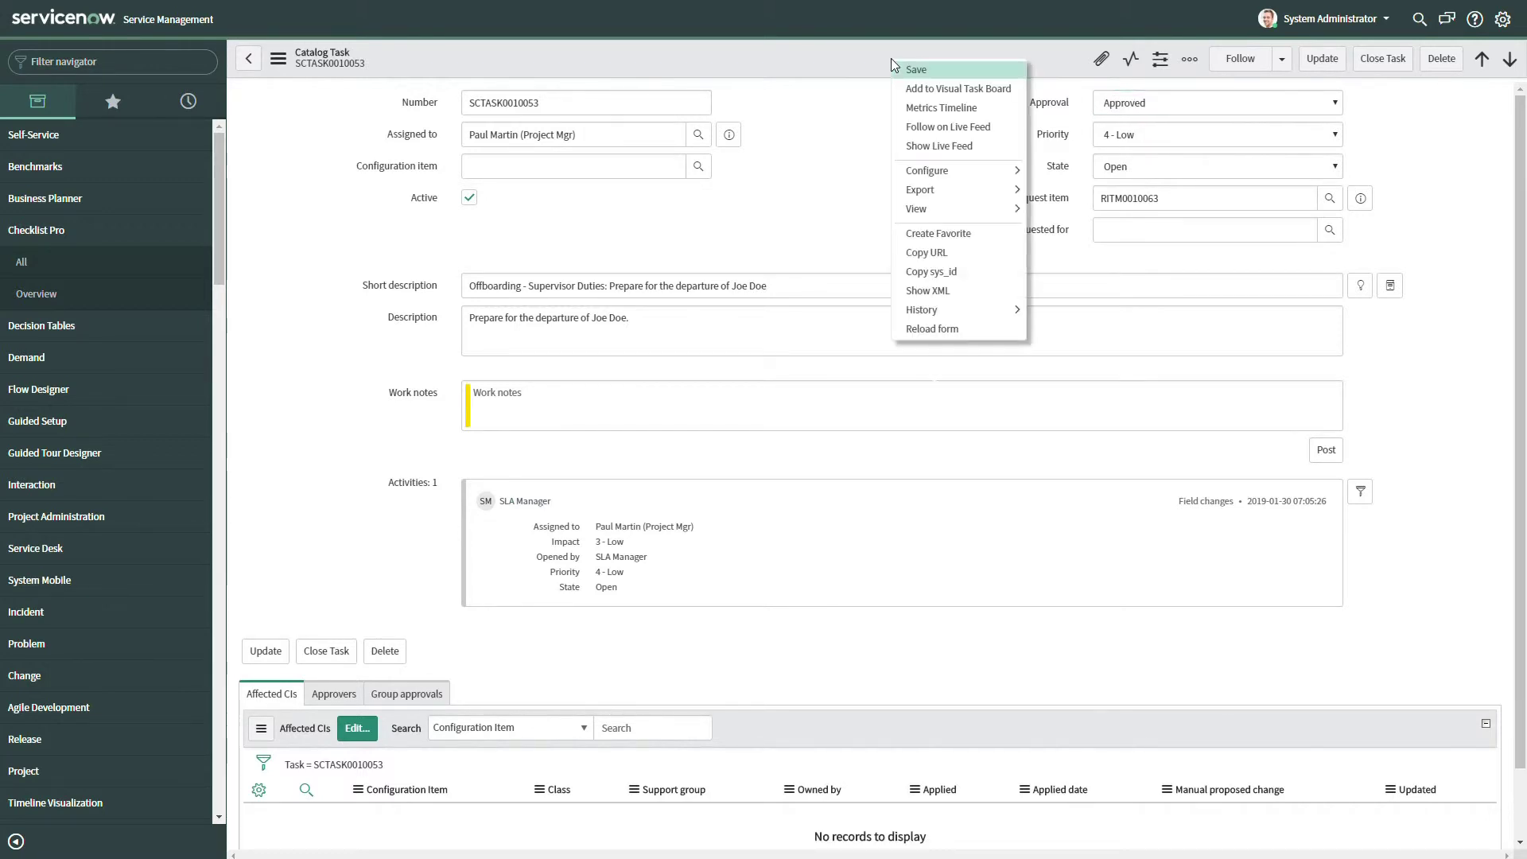
pyautogui.click(947, 72)
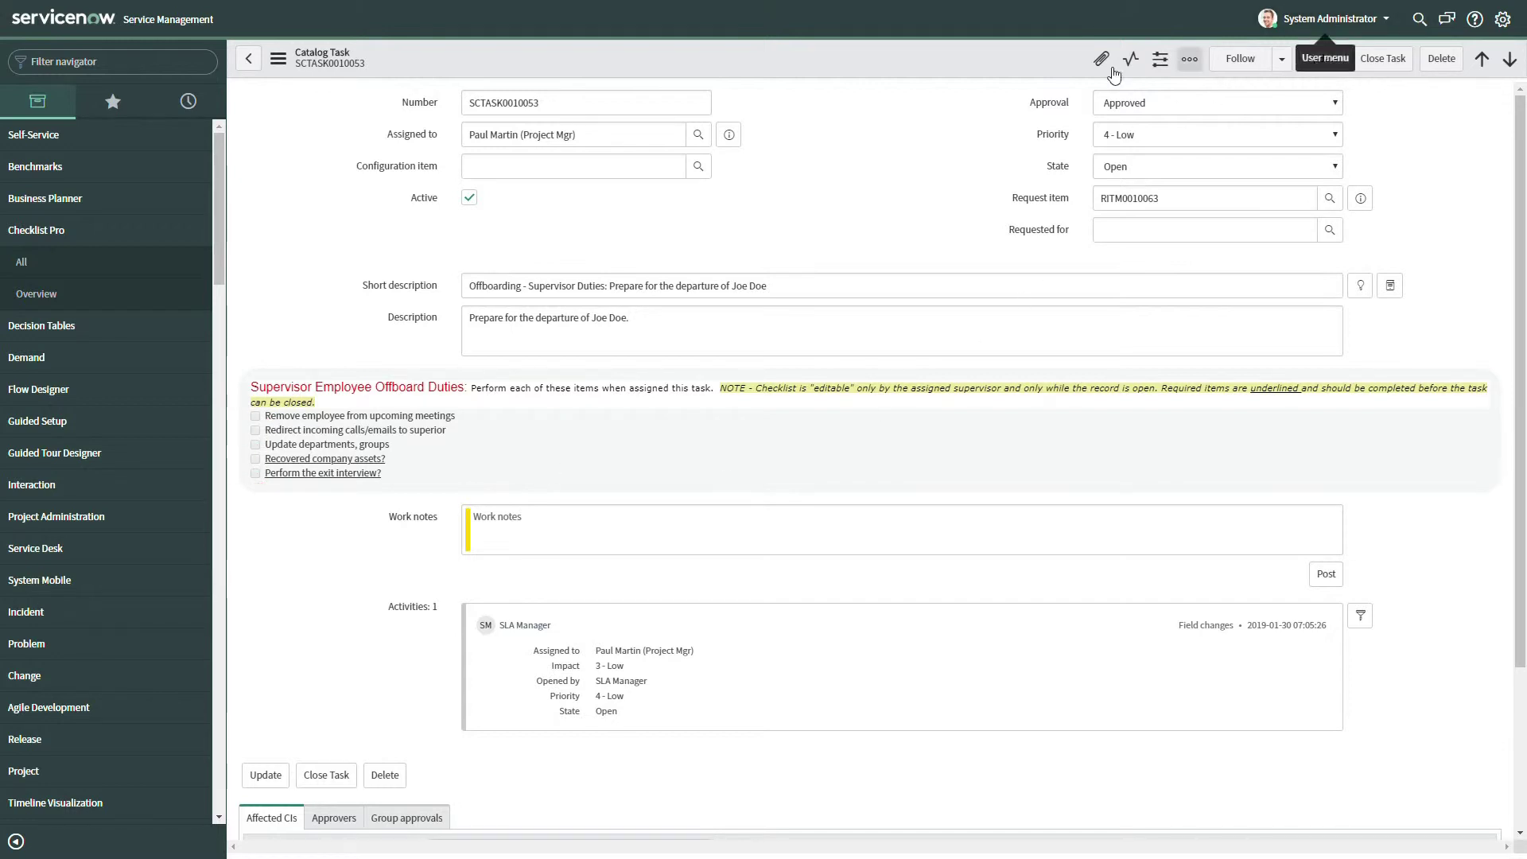
pyautogui.tripleClick(474, 146)
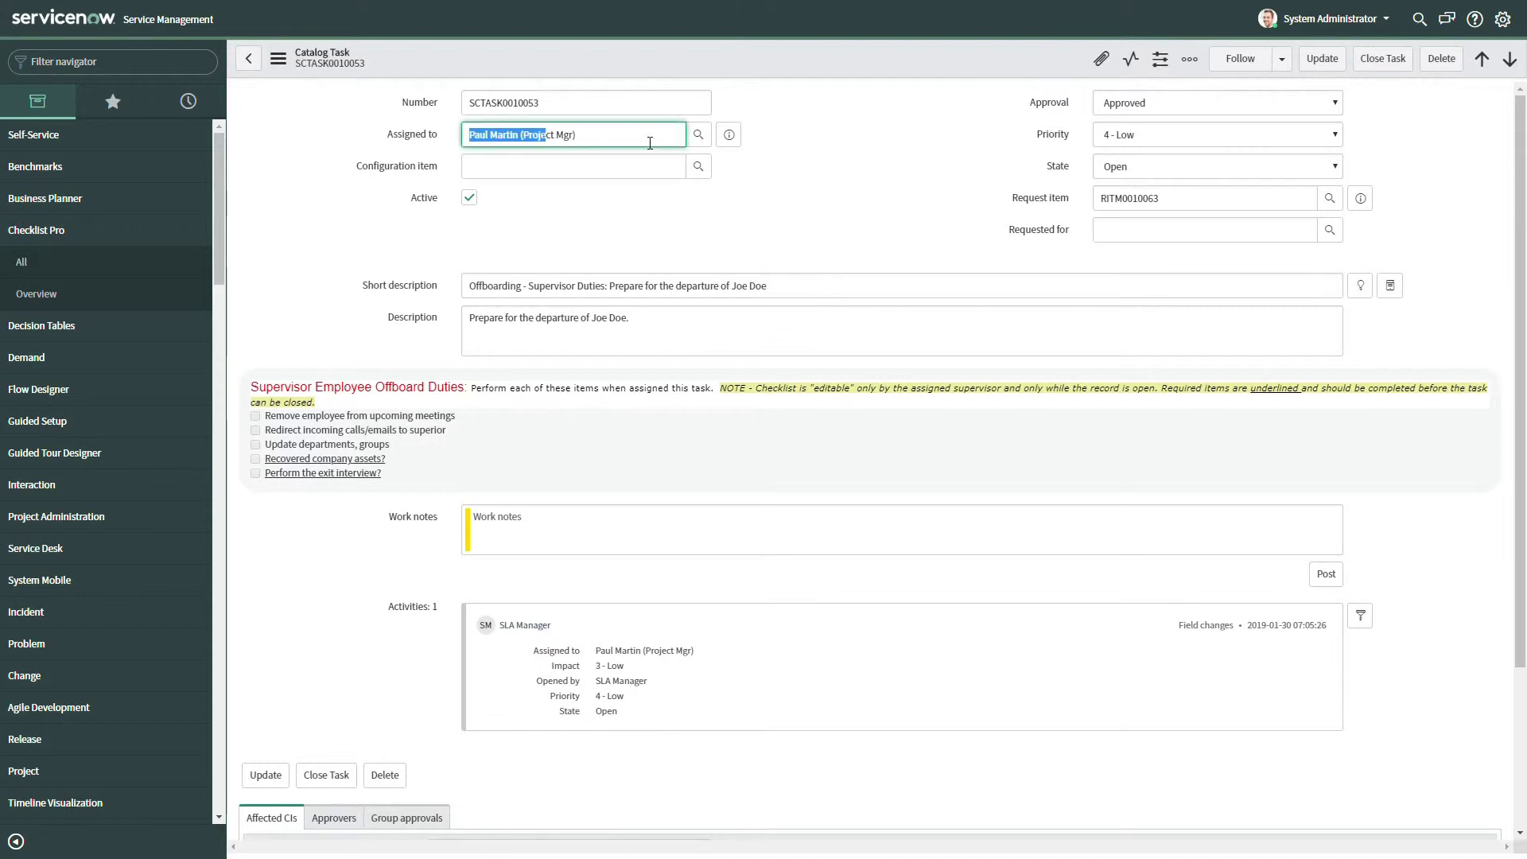
# - Impersonate the task's assigned project manager
pyautogui.click(1324, 30)
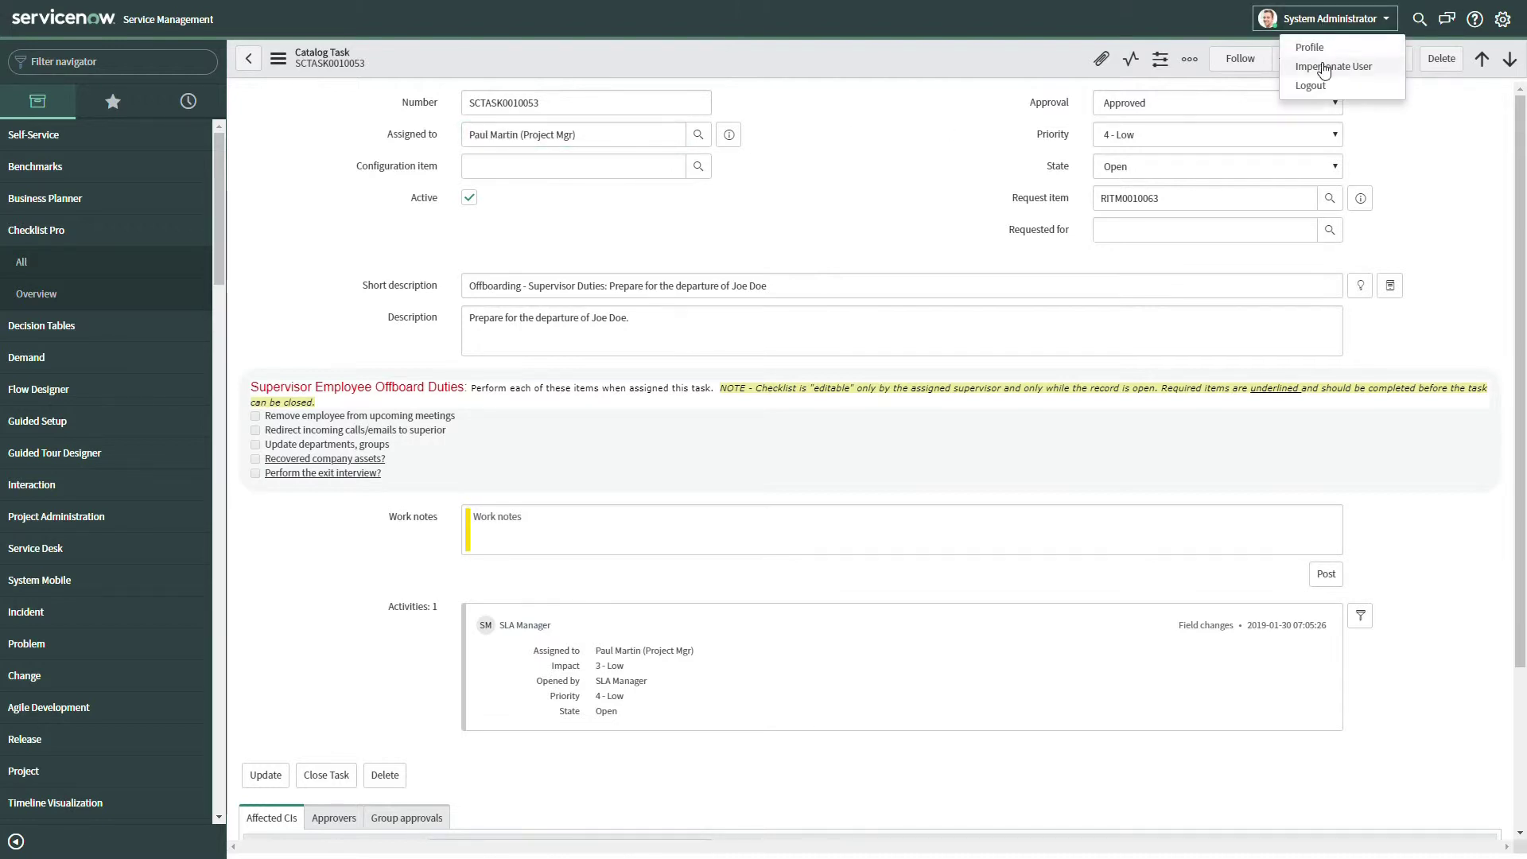
pyautogui.click(1330, 67)
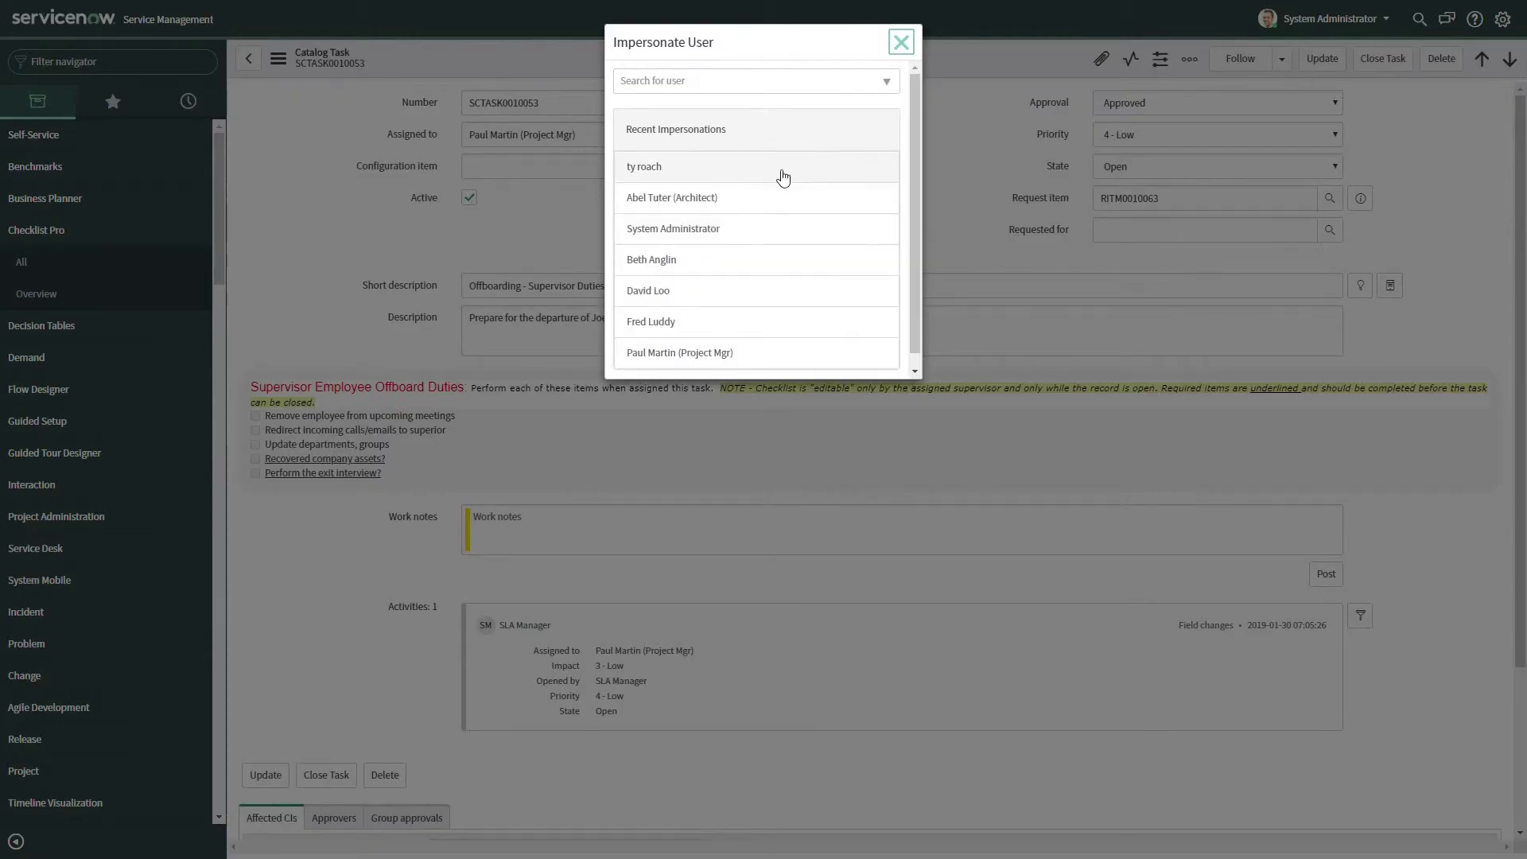
pyautogui.click(657, 351)
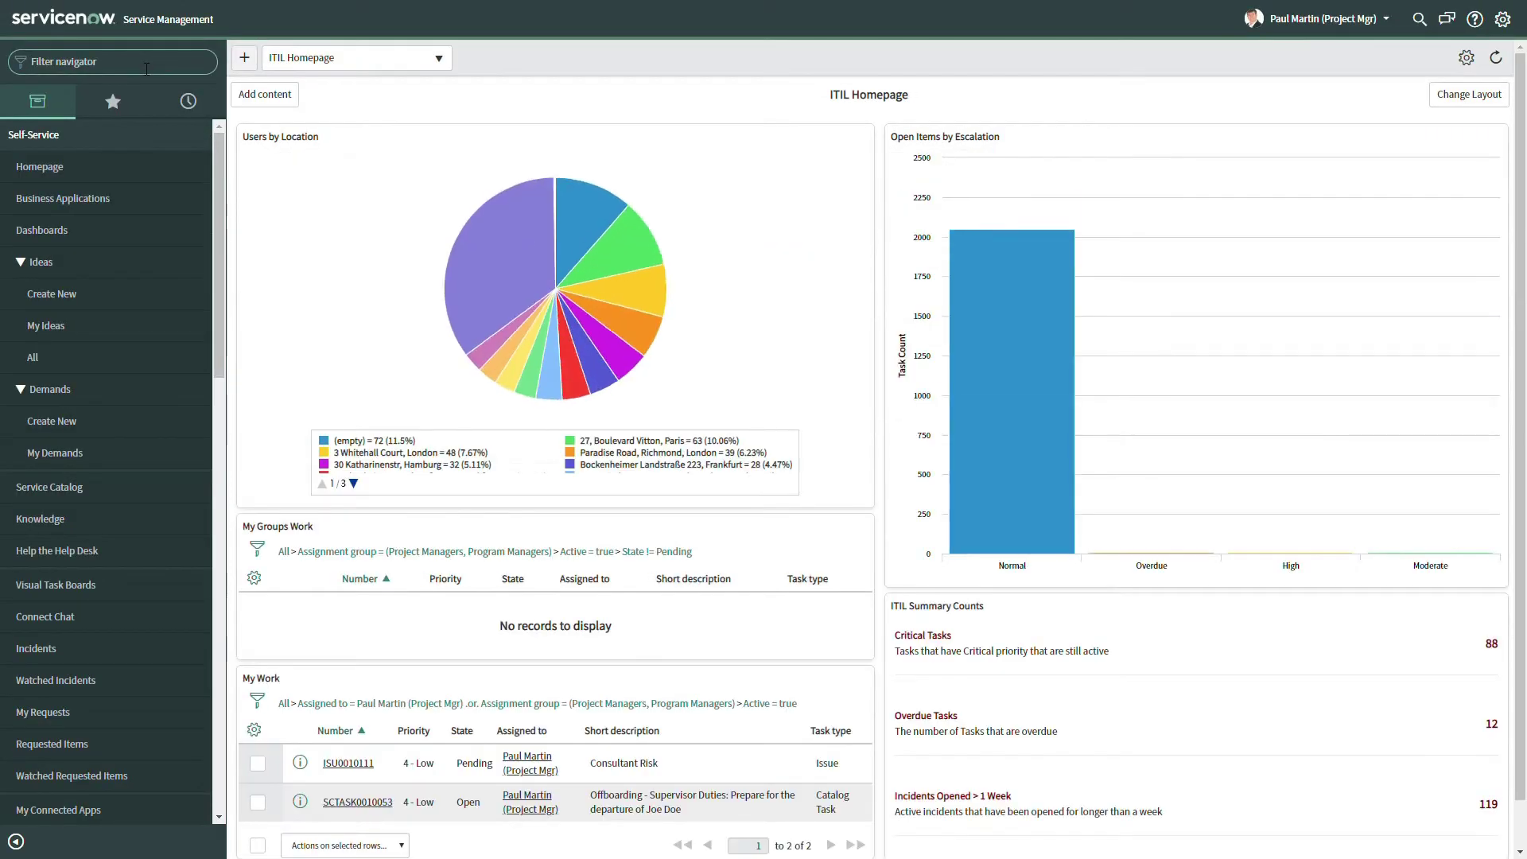
# - Go to the sc_task.list catalog task list and open SCTASK0010053
pyautogui.write('sc_t')
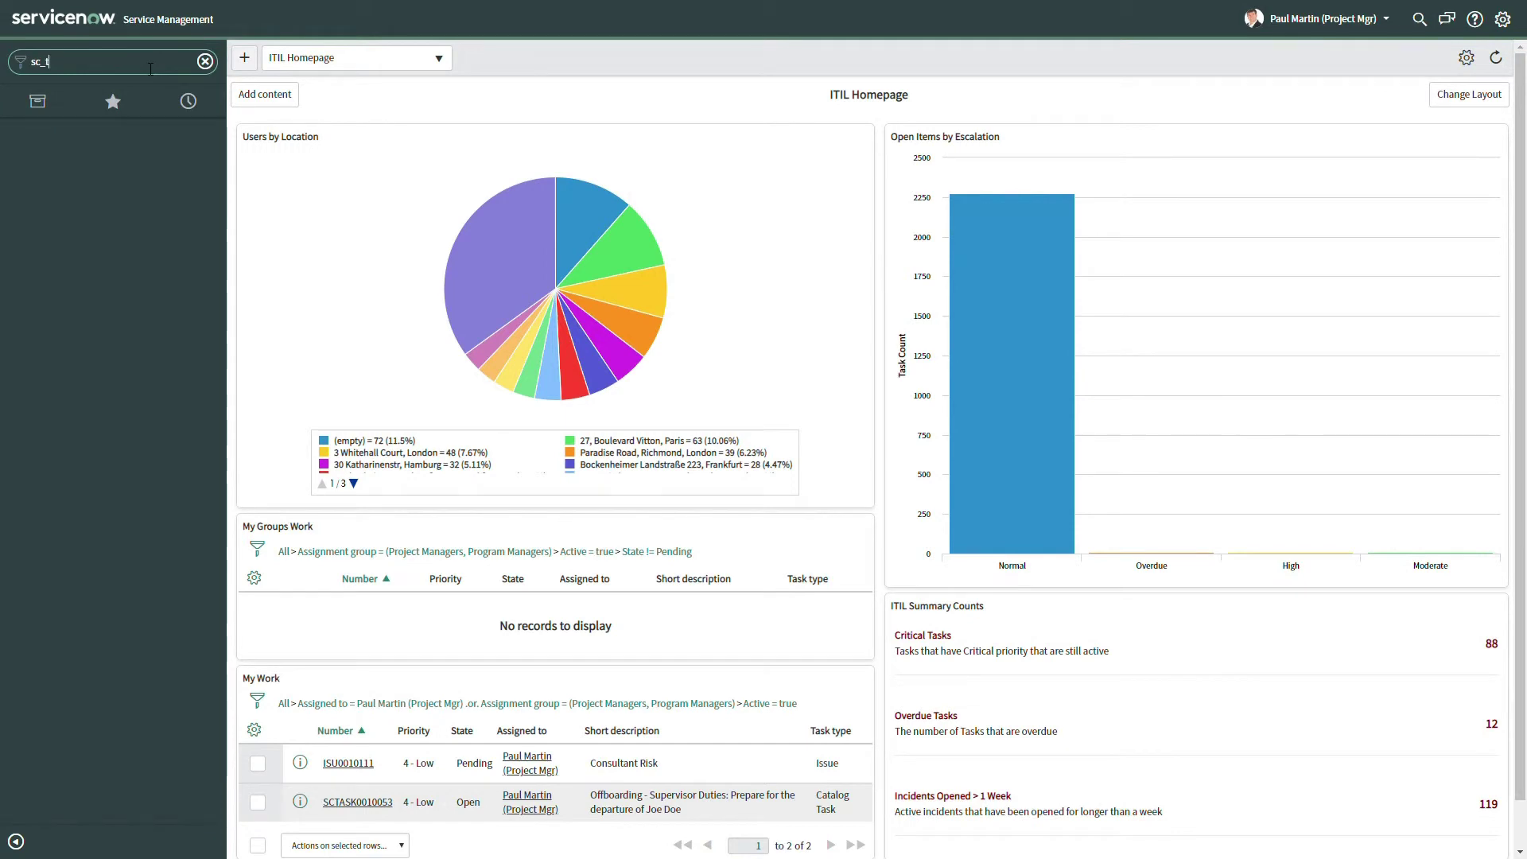
pyautogui.write('ask.list')
pyautogui.press('Return')
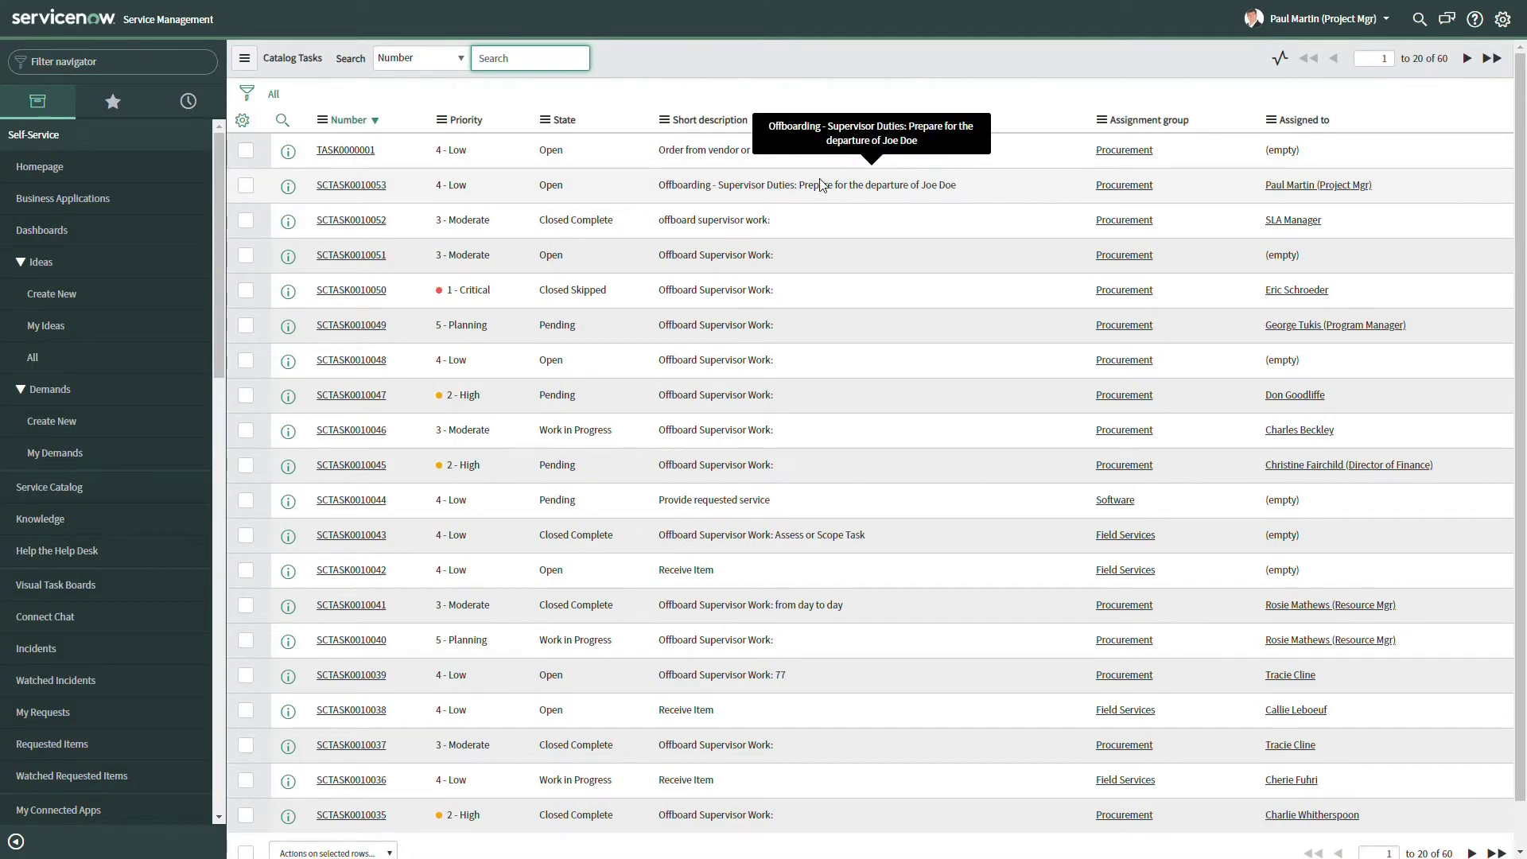
pyautogui.click(357, 189)
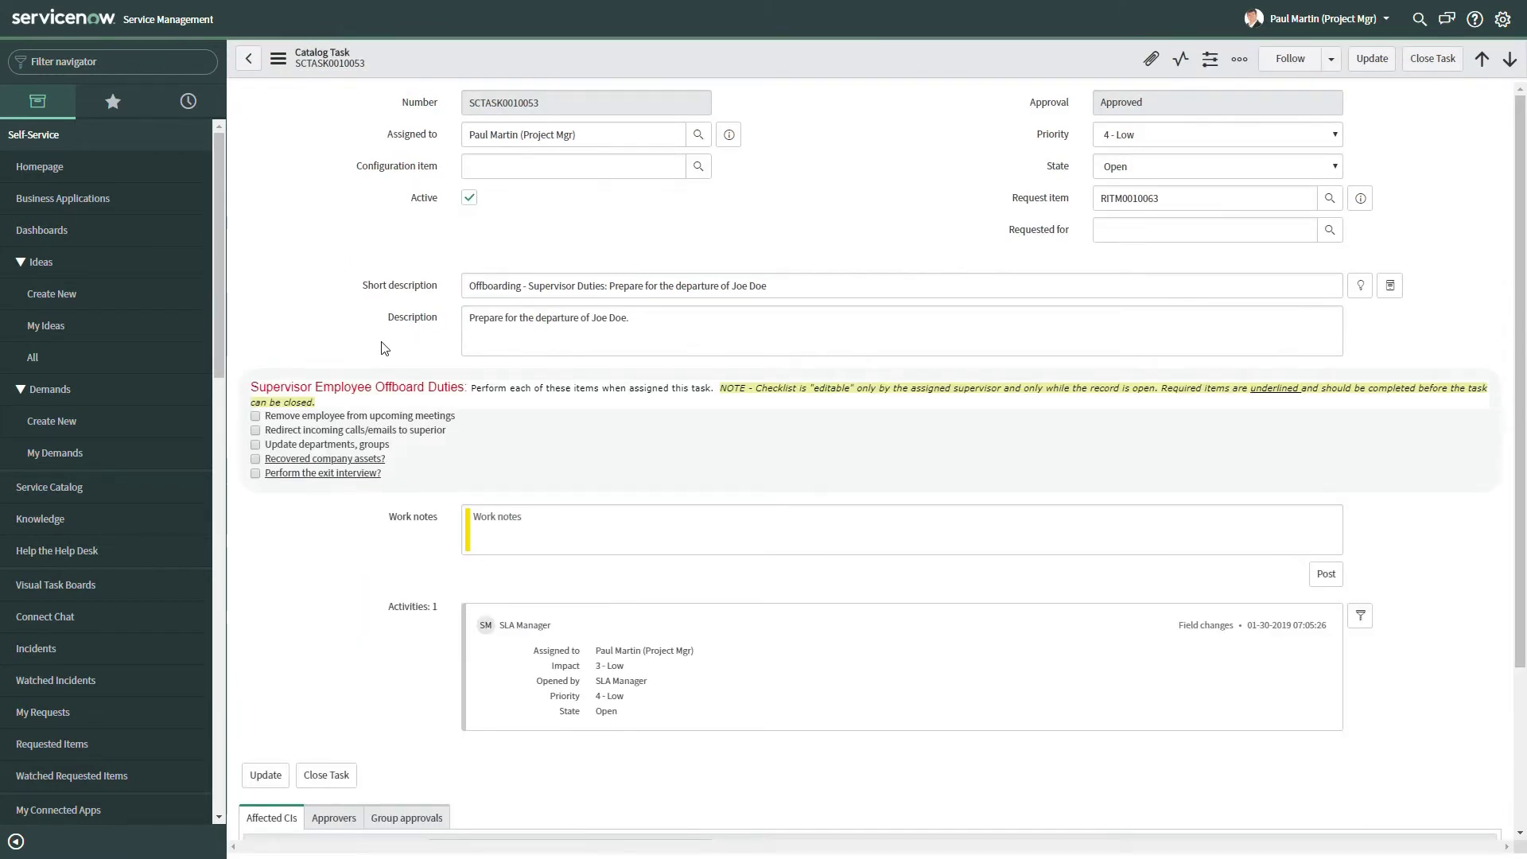
# - Tick 'Remove employee from upcoming meetings' and 'Redirect incoming calls/emails to superior', then attempt Close Task
pyautogui.click(255, 416)
pyautogui.click(255, 431)
pyautogui.click(1432, 61)
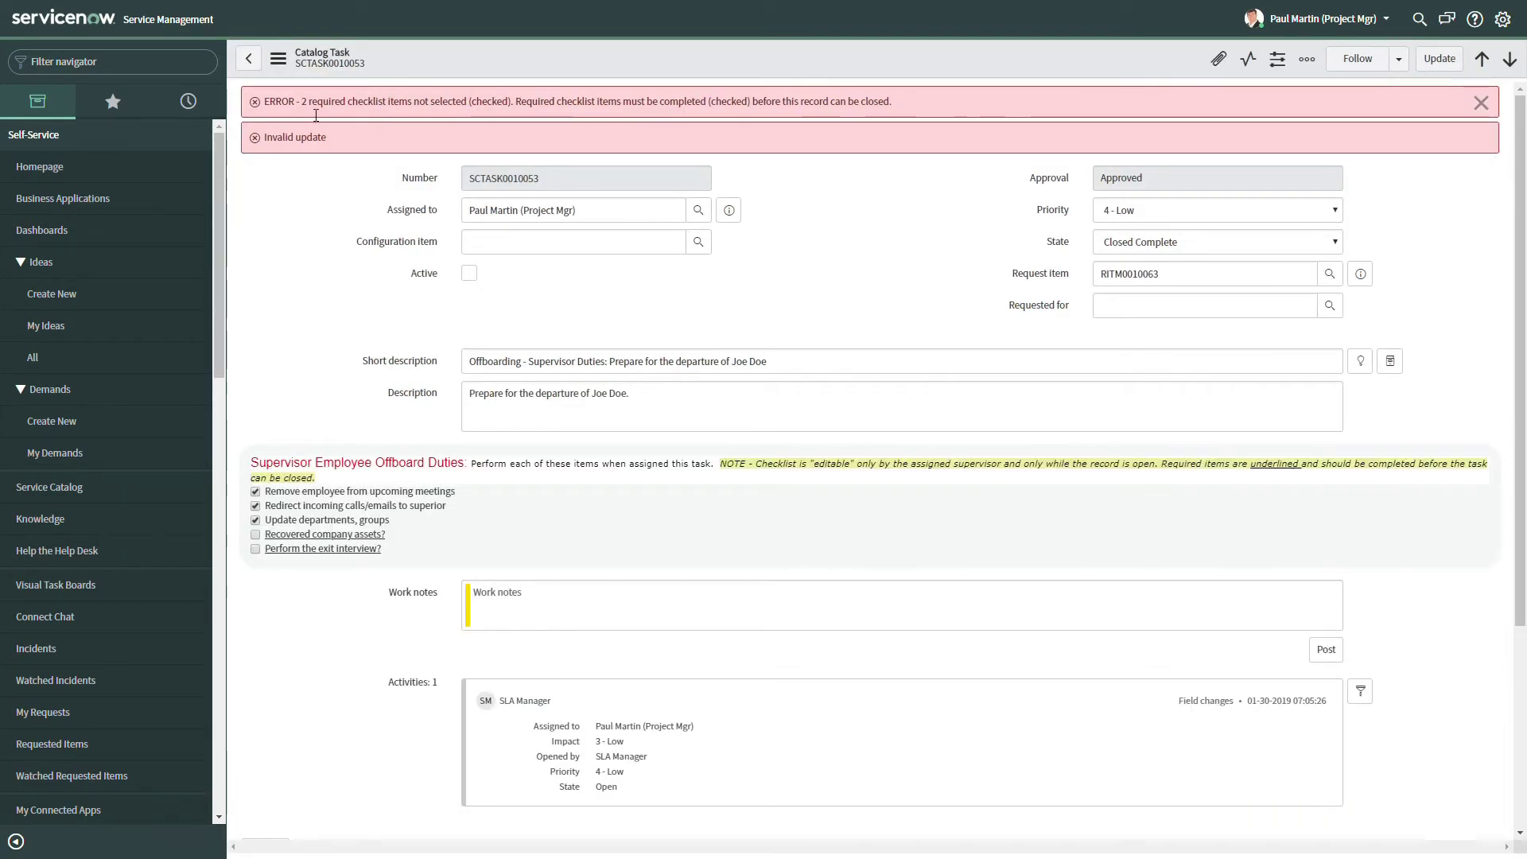
# - Highlight the required-items error and reload the form to discard the failed close
pyautogui.moveTo(306, 110); pyautogui.dragTo(581, 113)
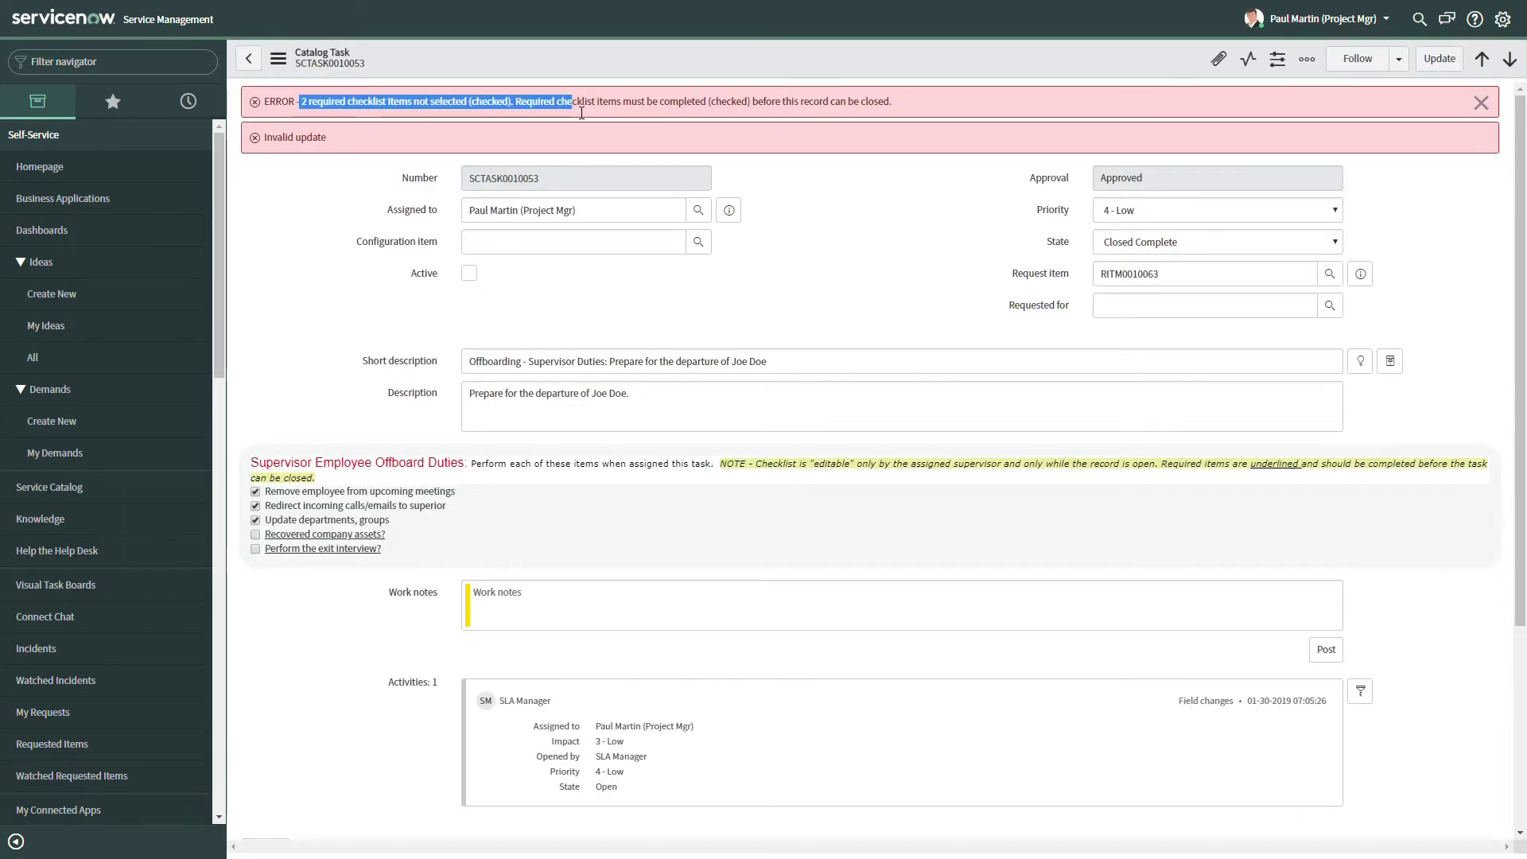
pyautogui.rightClick(986, 59)
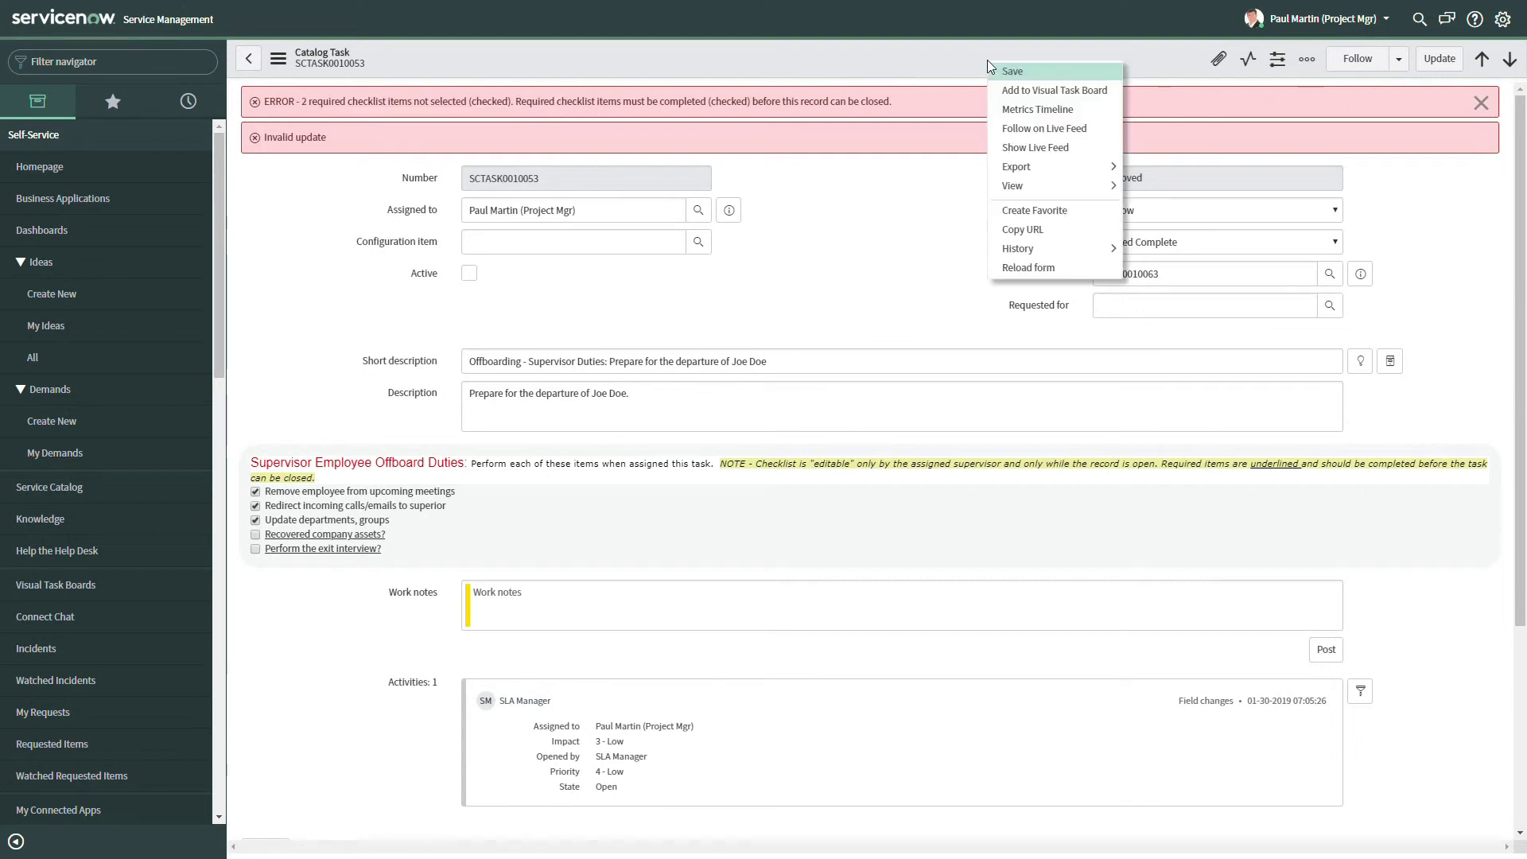
pyautogui.click(1045, 271)
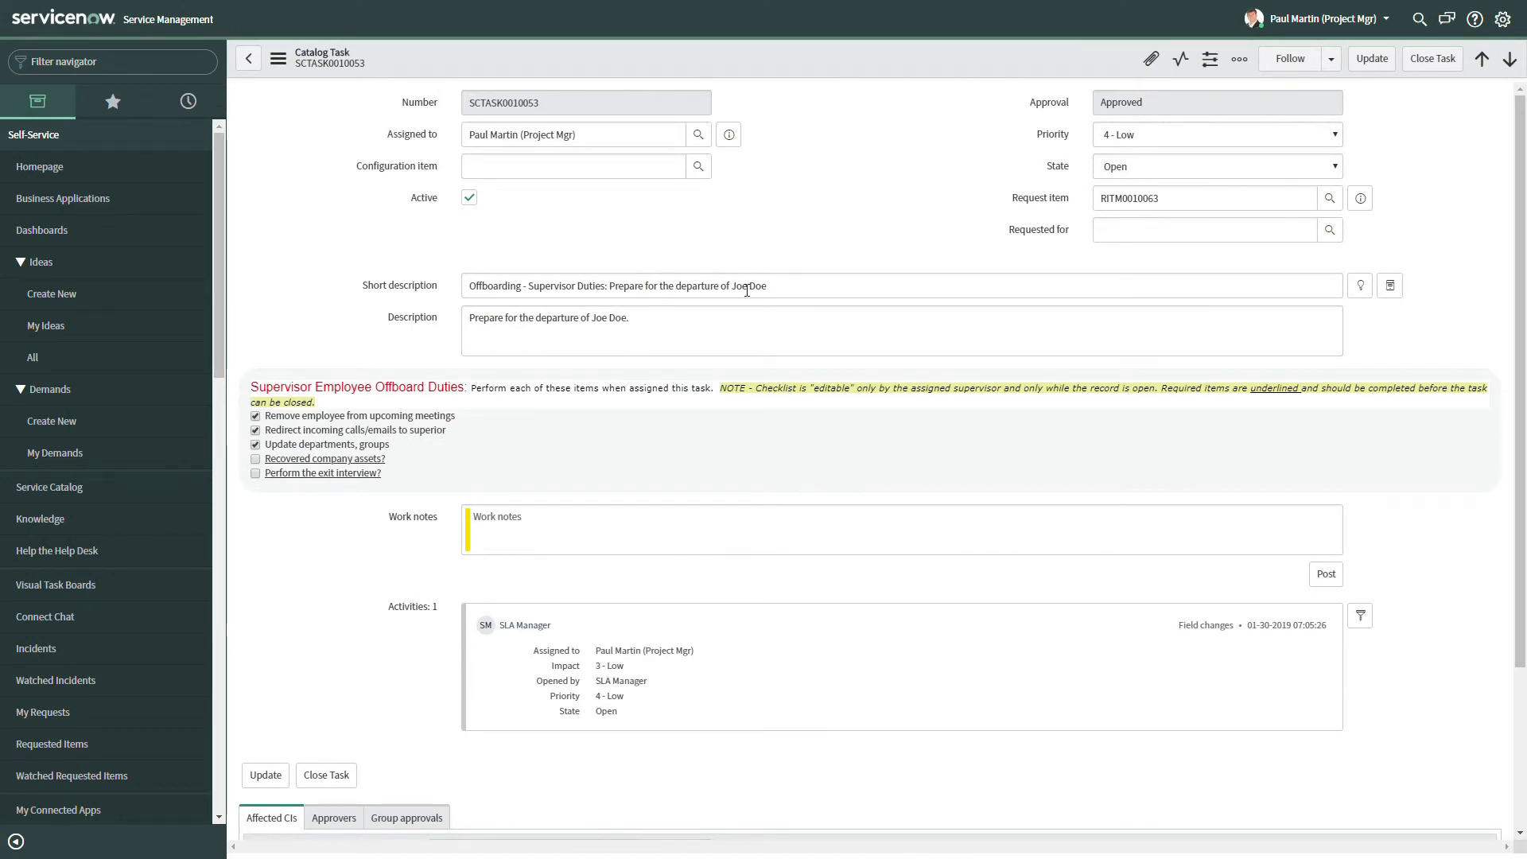
# - Tick 'Recovered company assets?' and 'Perform the exit interview?' and close the task
pyautogui.click(255, 461)
pyautogui.click(255, 474)
pyautogui.click(1432, 58)
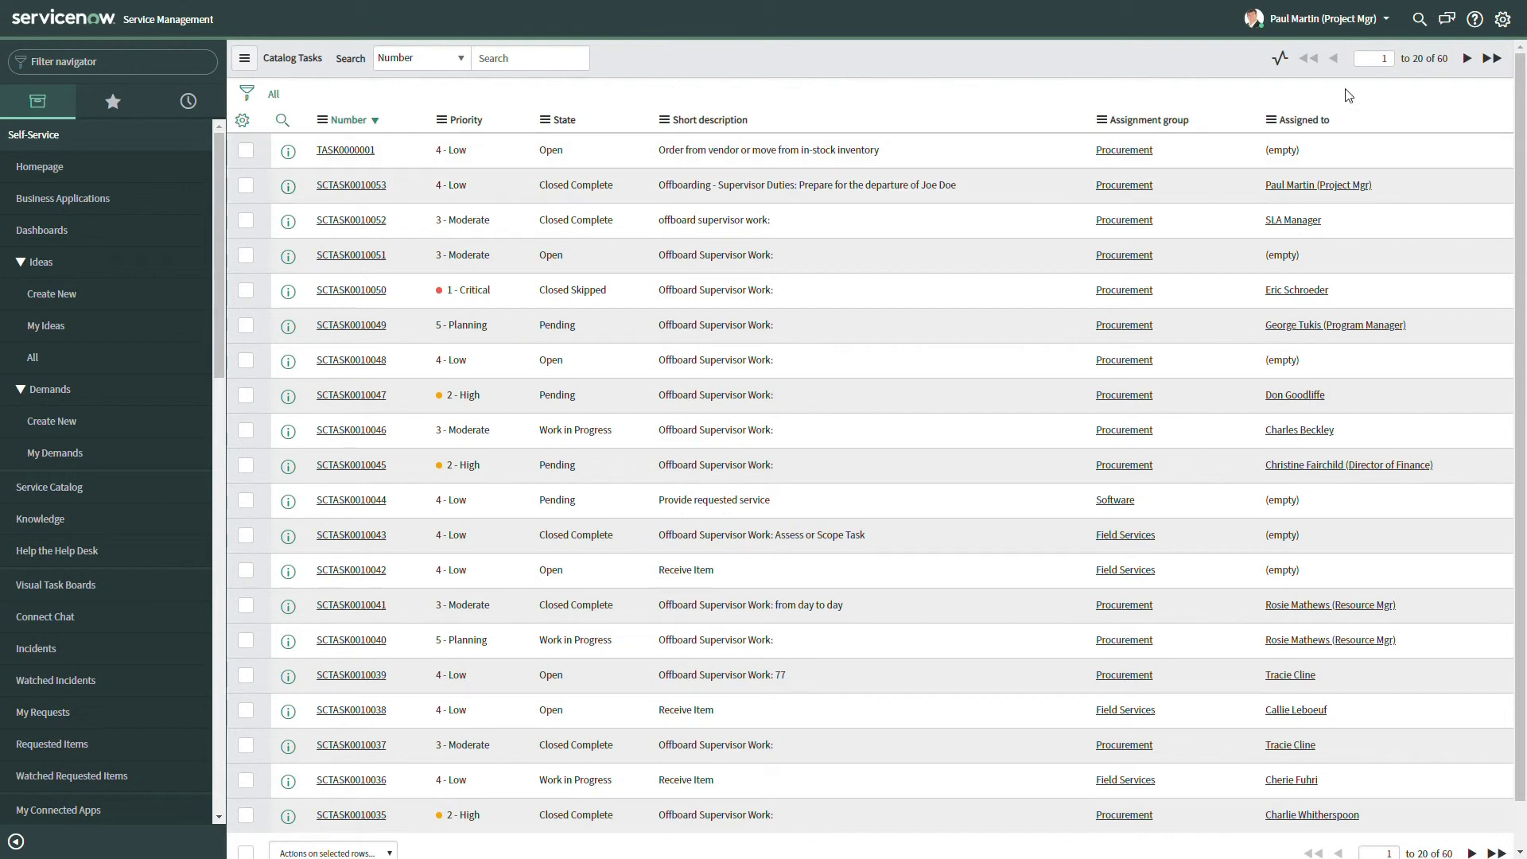
# - Reopen SCTASK0010053 to confirm Closed Complete, then begin impersonating a different user
pyautogui.click(371, 188)
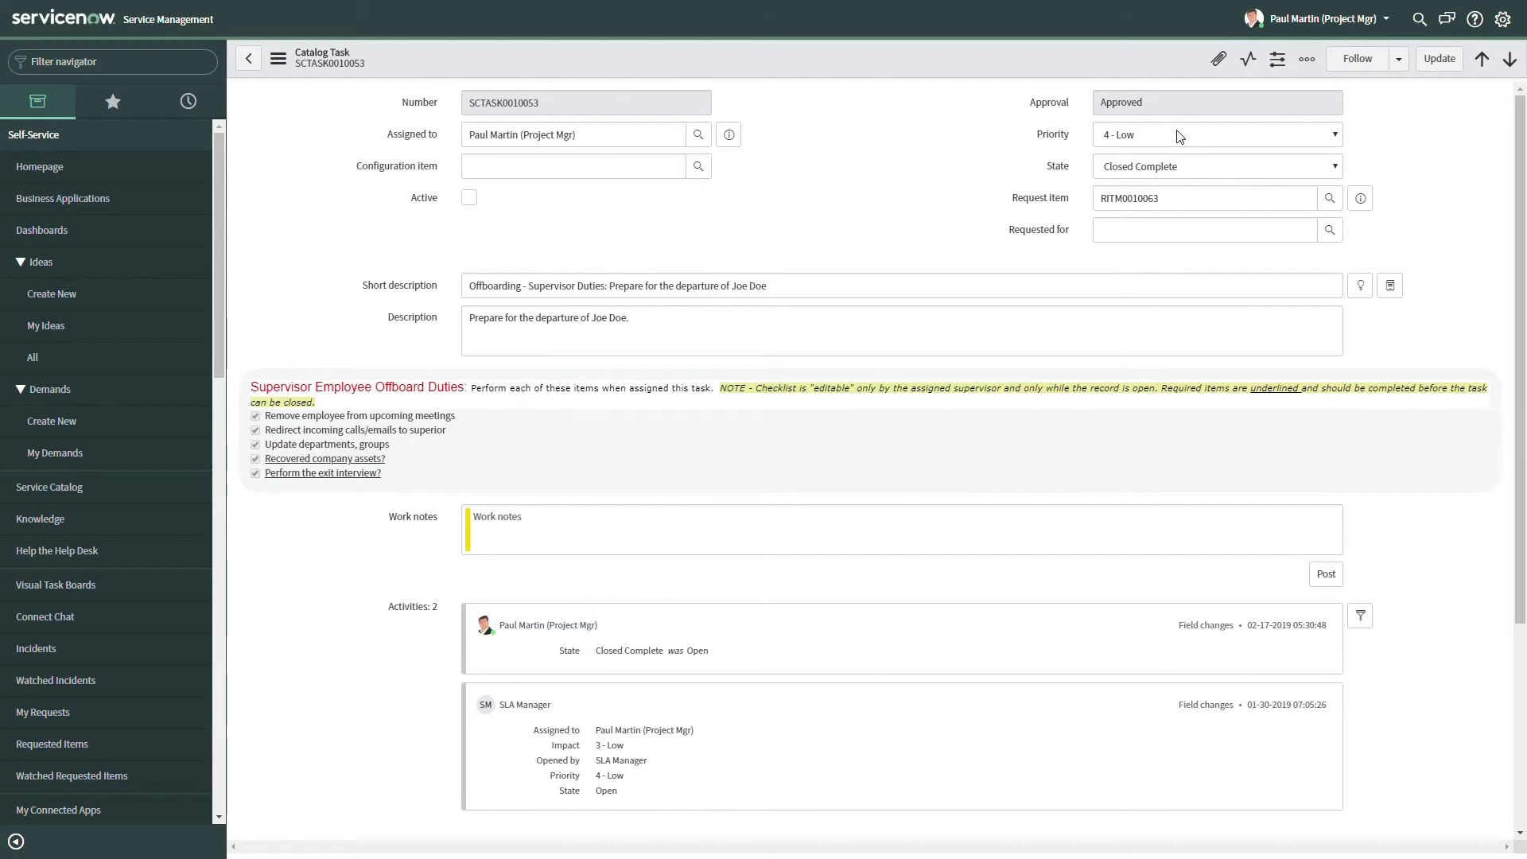
pyautogui.click(1157, 172)
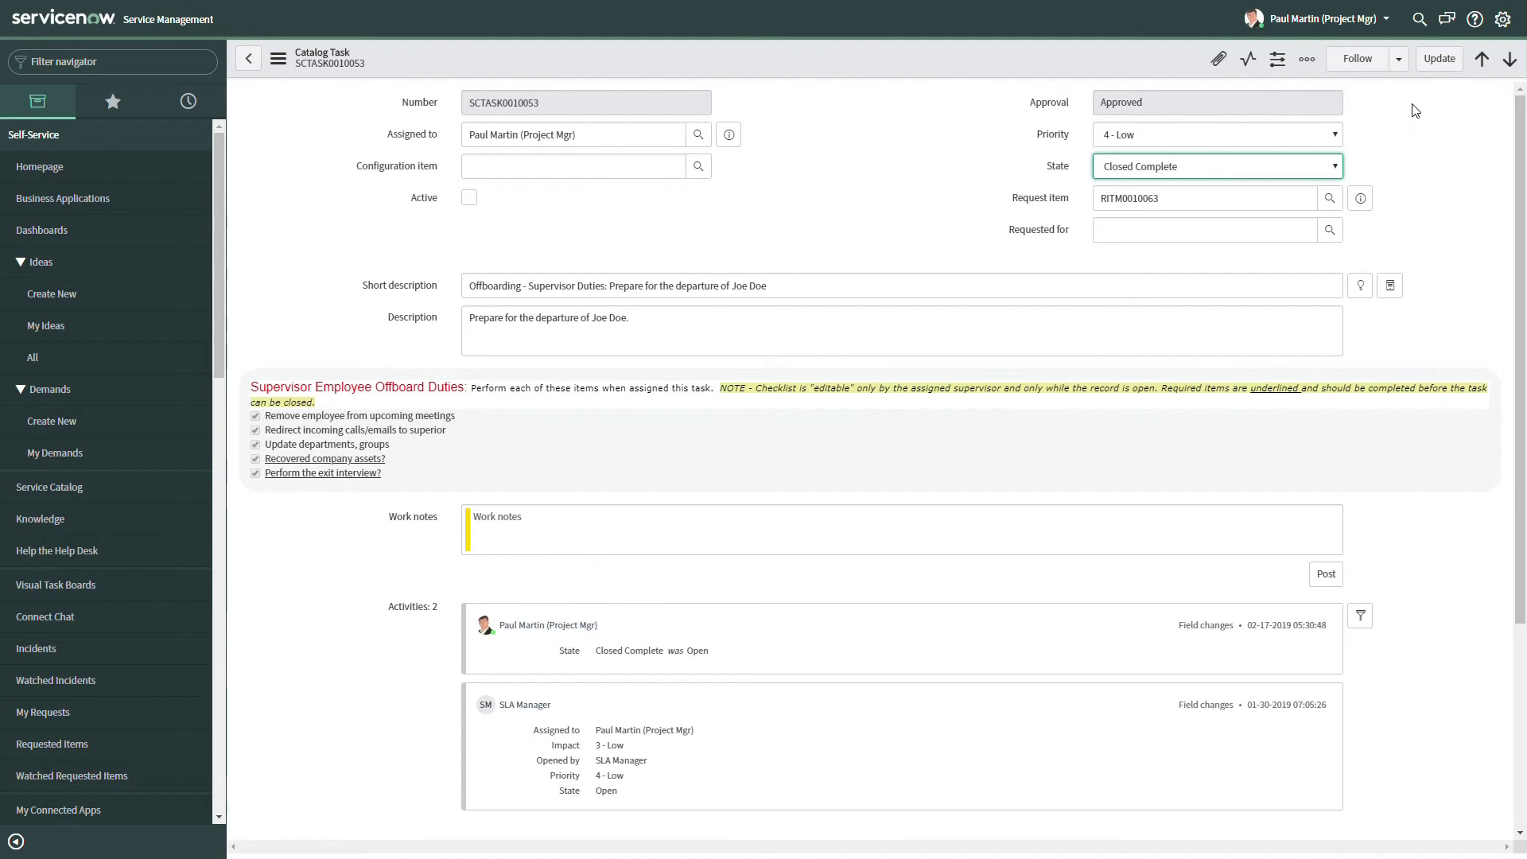
pyautogui.click(1347, 19)
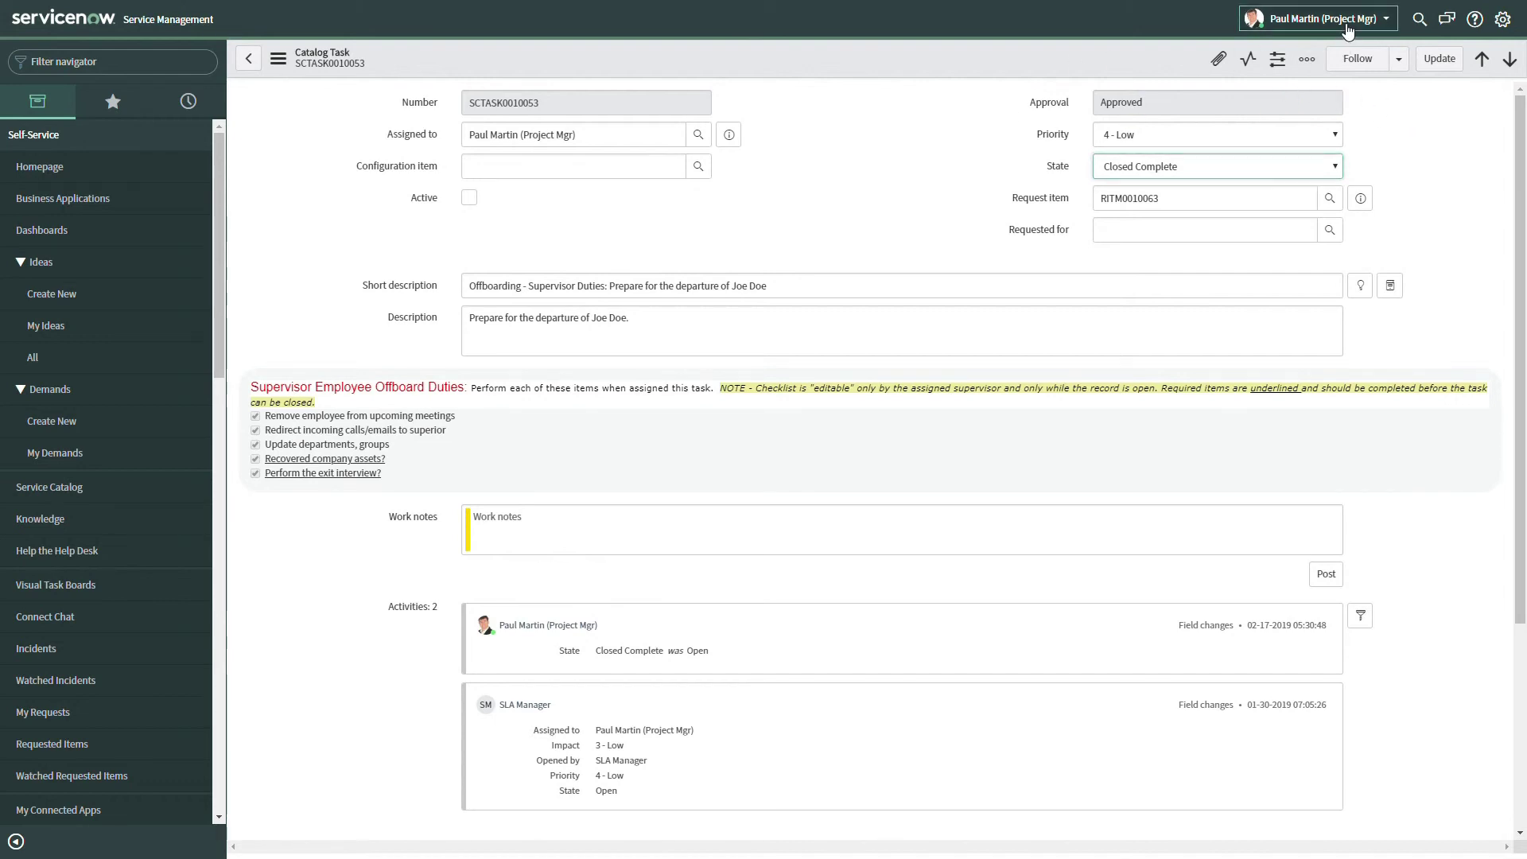
pyautogui.click(1340, 69)
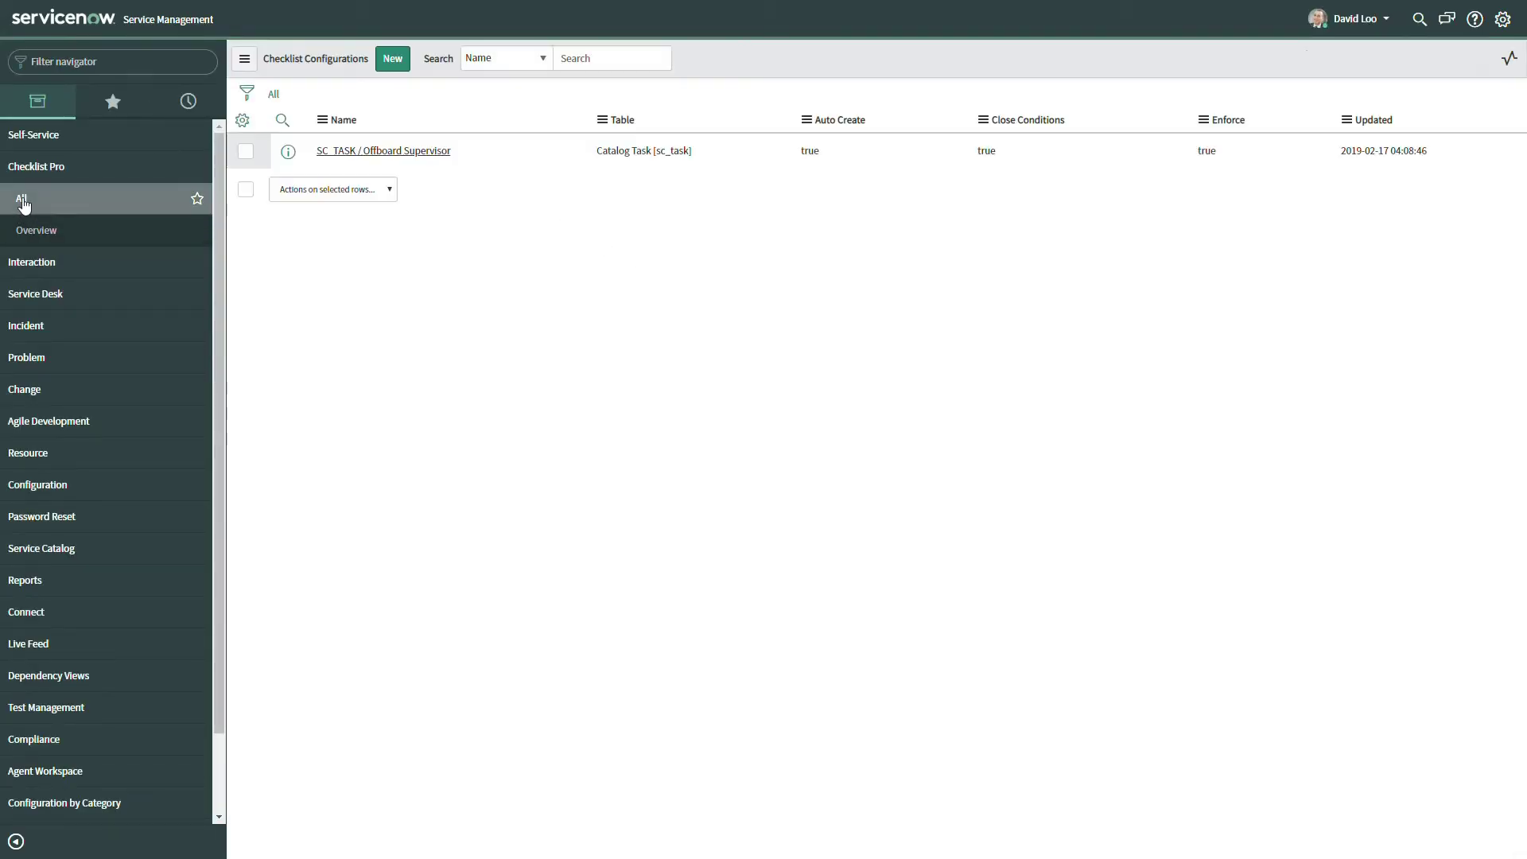
# - Open SC_TASK / Offboard Supervisor and check the five items' Complete and Closed values
pyautogui.click(366, 151)
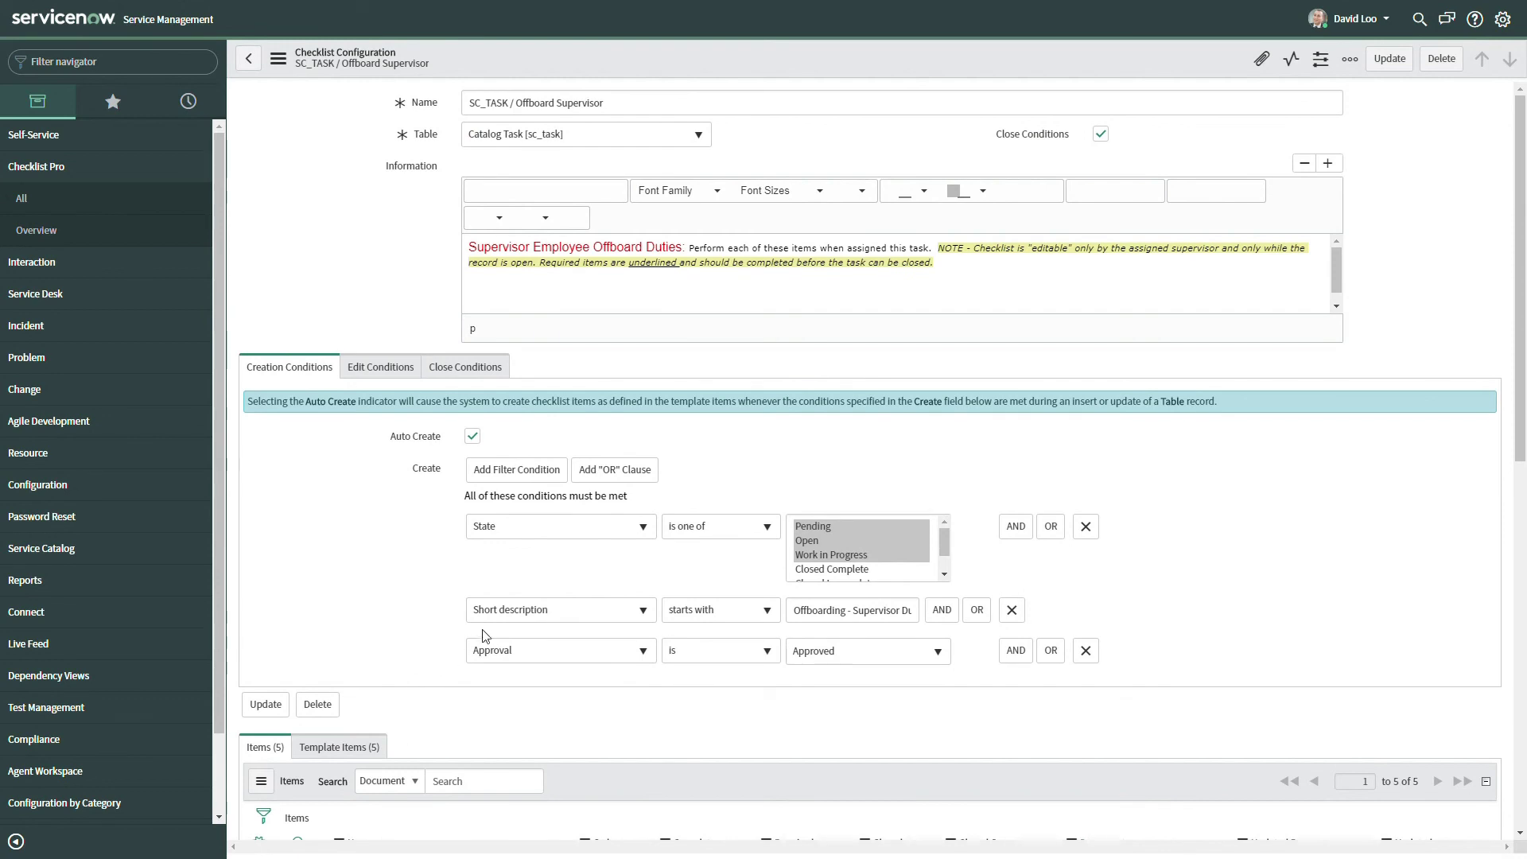
pyautogui.scroll(-4, 385, 593)
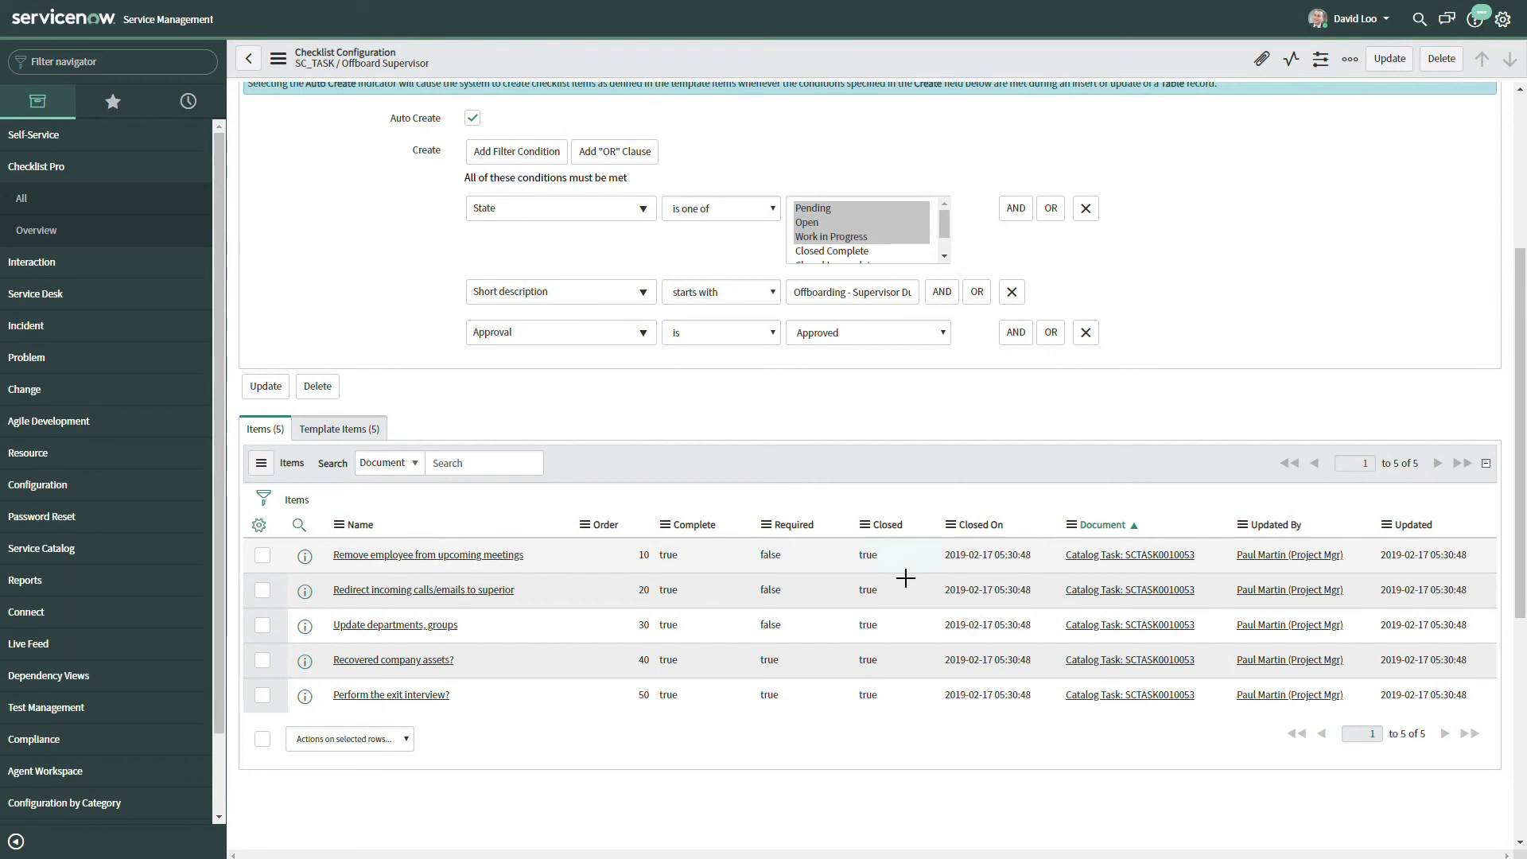
pyautogui.moveTo(906, 579); pyautogui.dragTo(912, 691)
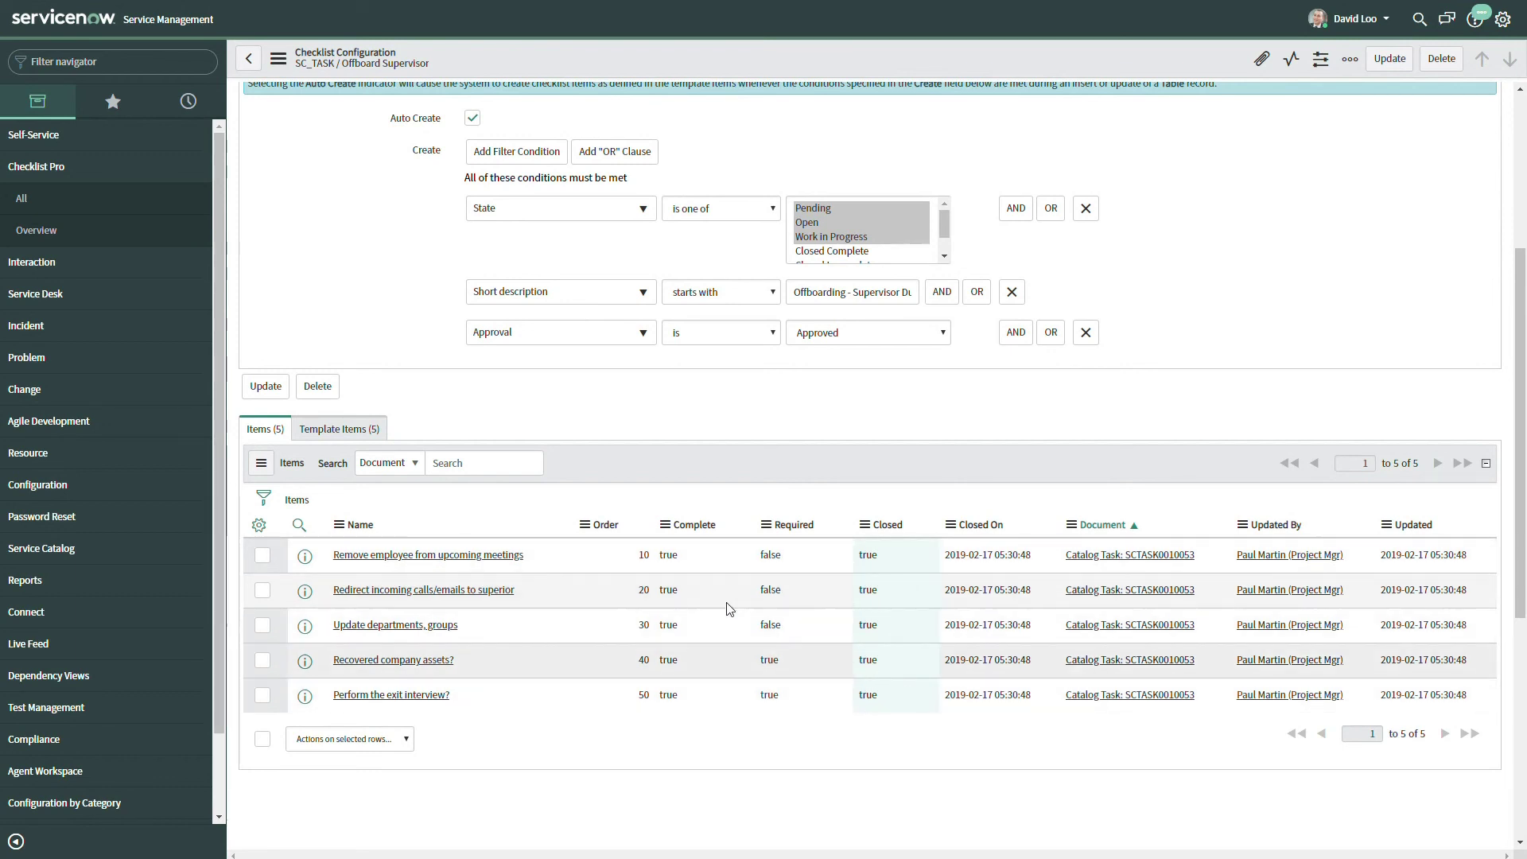
pyautogui.moveTo(686, 560); pyautogui.dragTo(700, 702)
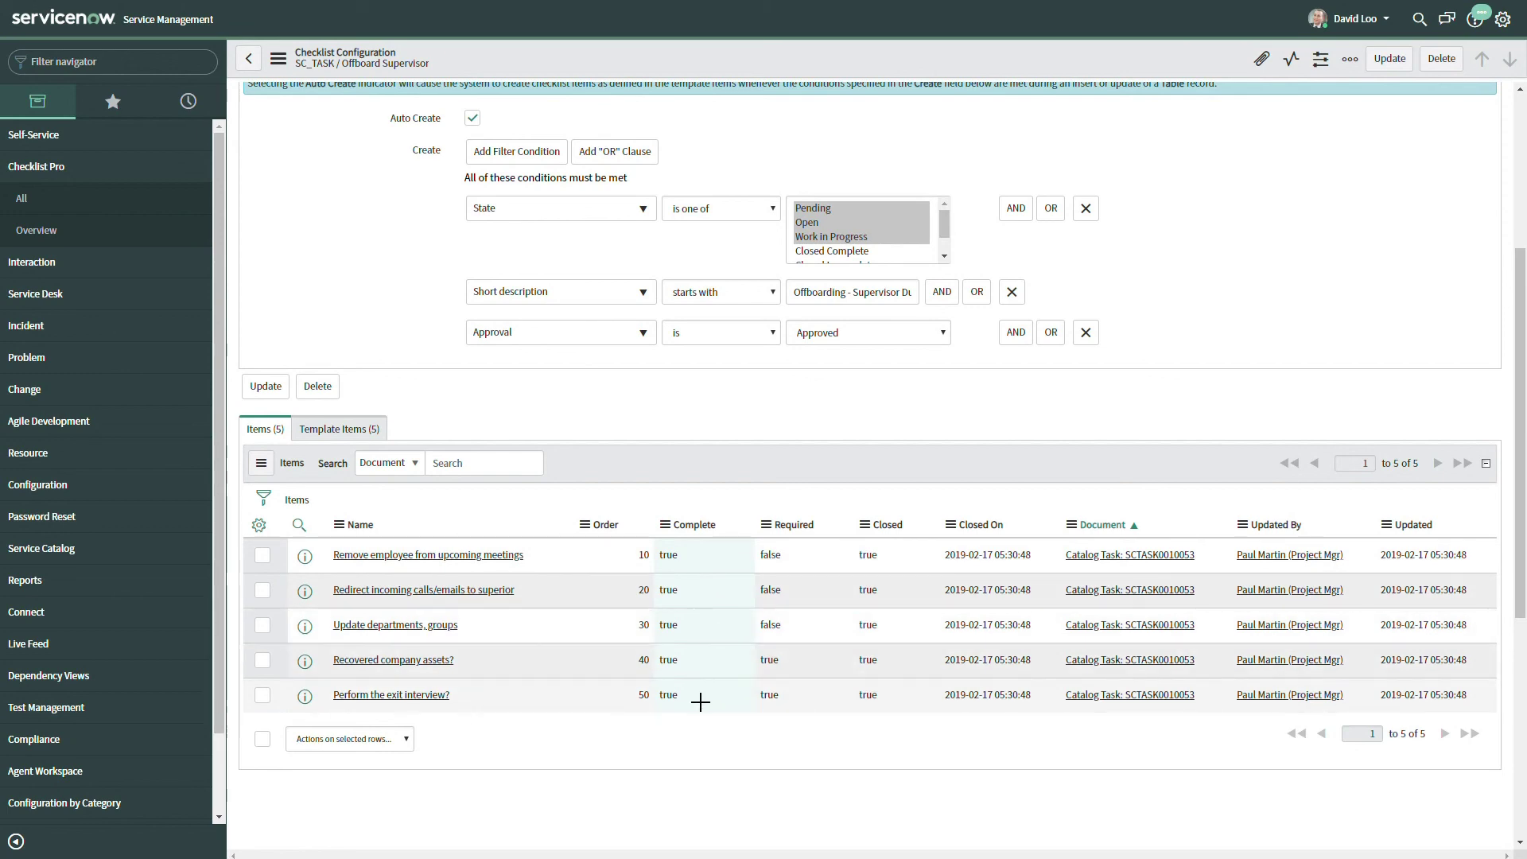